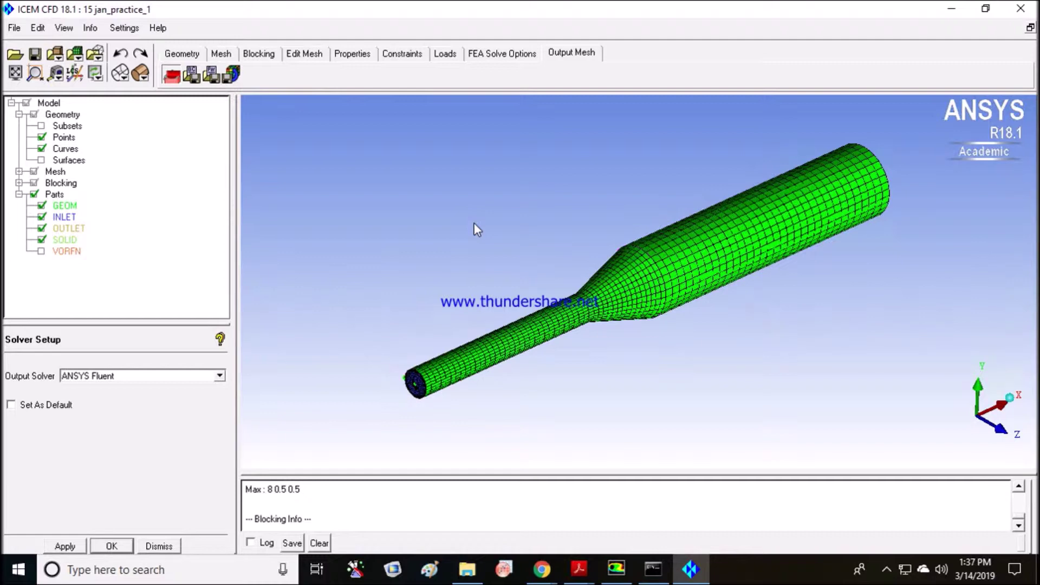
Set ANSYS Fluent as the output solver in Solver Setup and apply it
drag(505, 327, 384, 360)
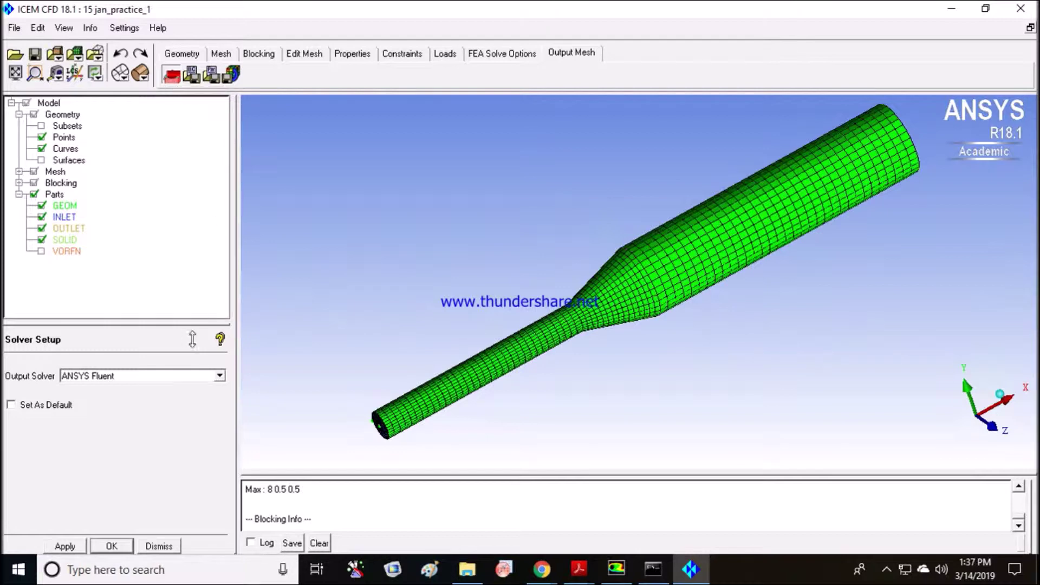
click(220, 376)
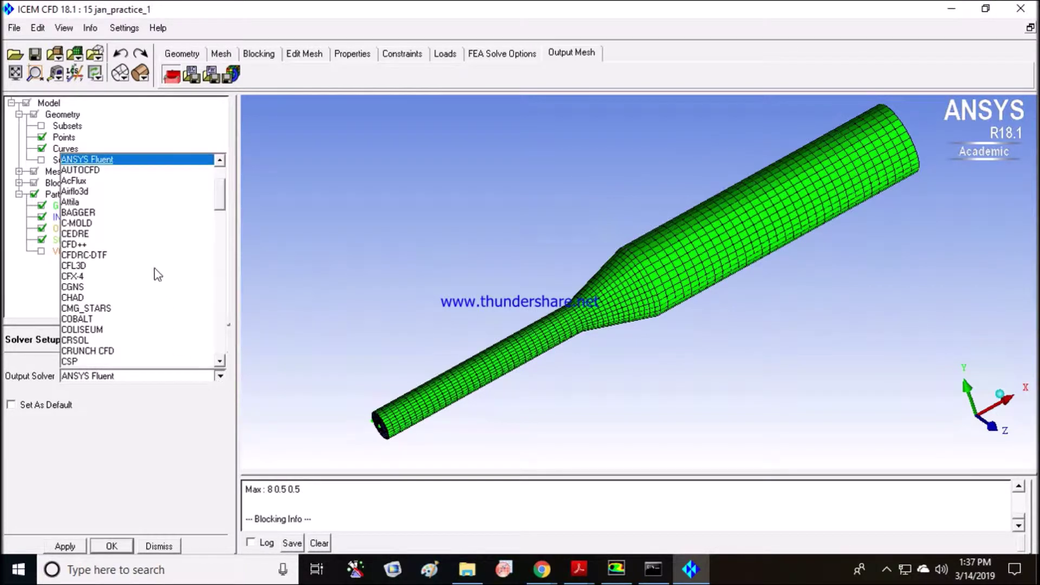
scroll(146, 255, up, 2)
scroll(143, 241, down, 3)
scroll(143, 241, up, 3)
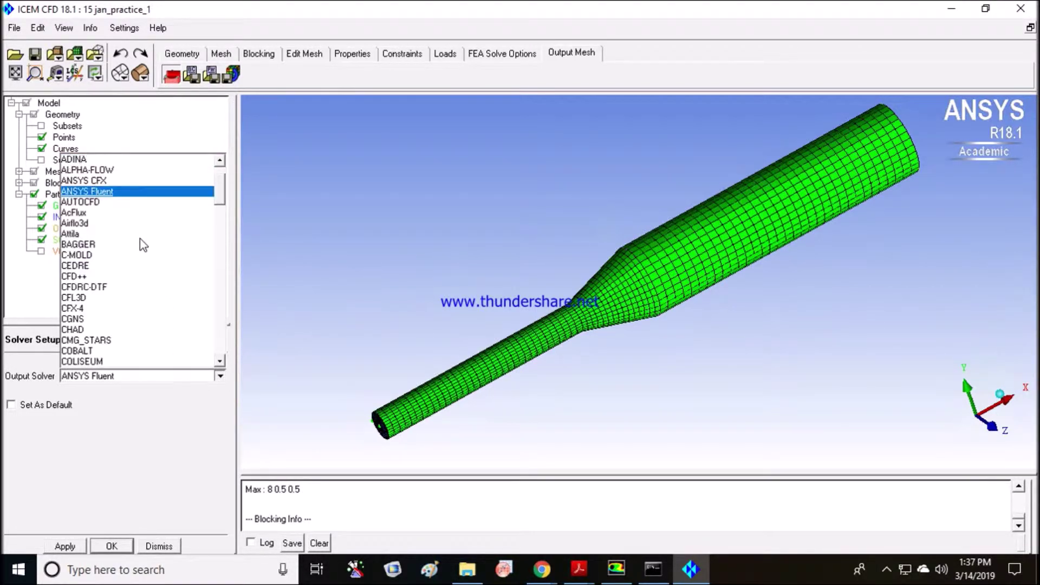
key(Escape)
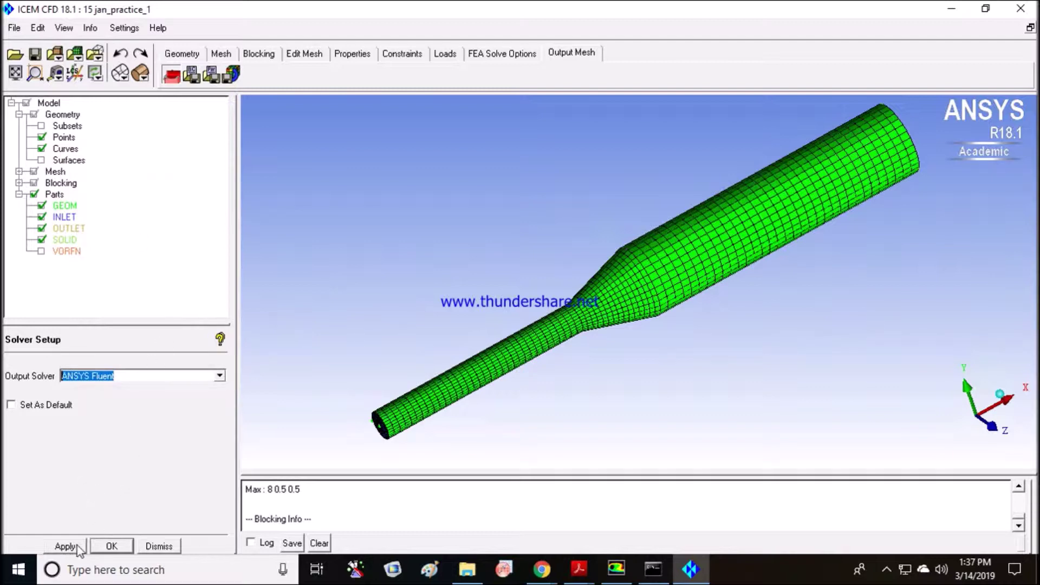
click(96, 549)
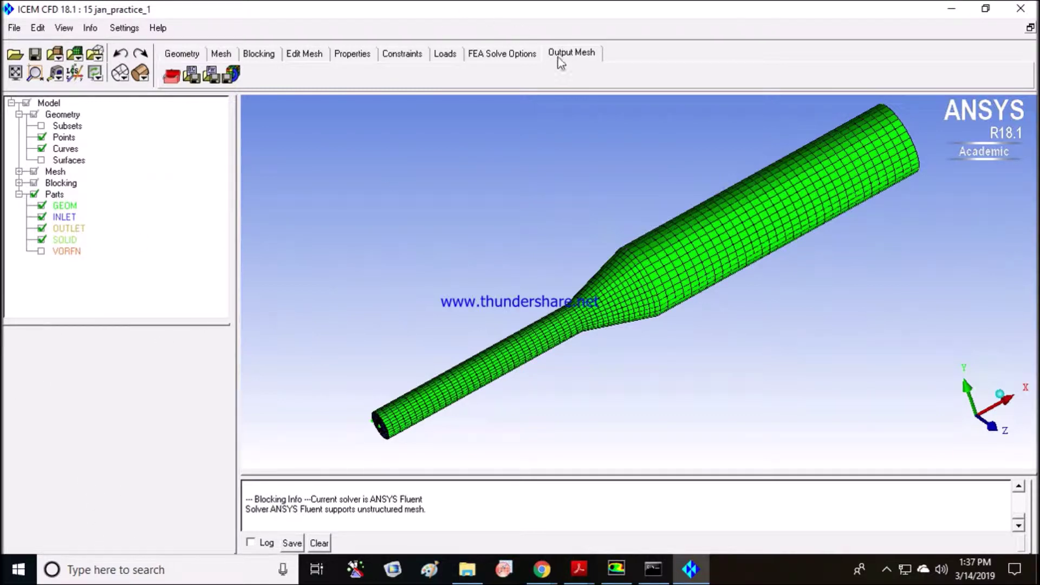
Save the current project and pick its saved .uns mesh to write the Fluent input
click(516, 59)
click(561, 59)
click(171, 82)
click(231, 74)
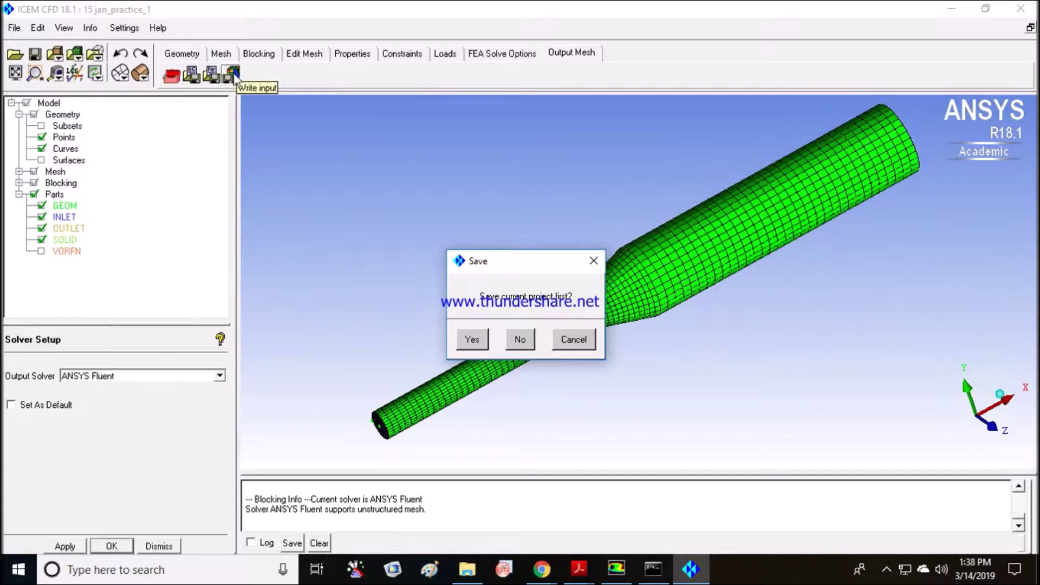
click(472, 339)
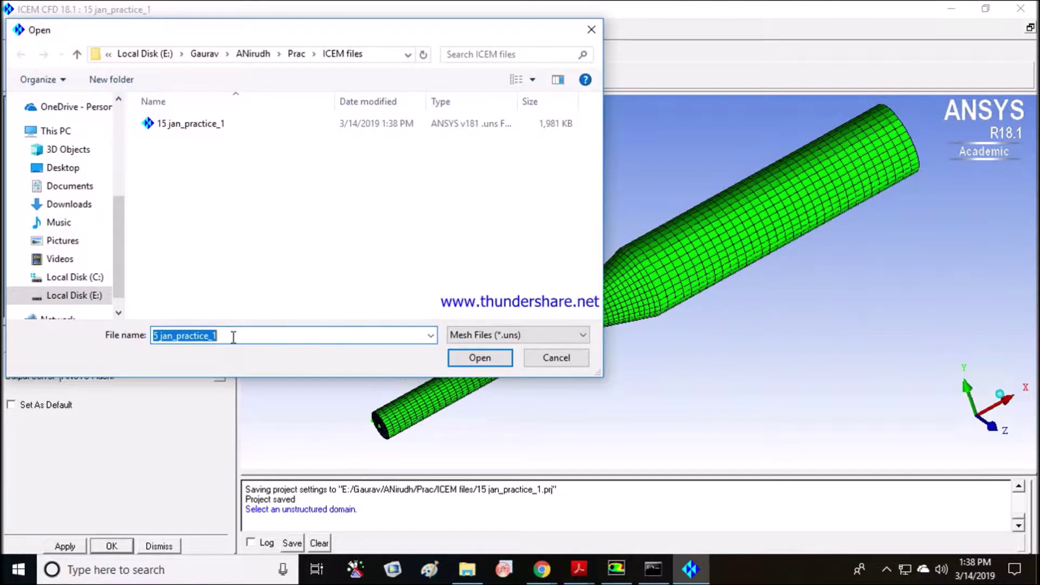
click(470, 360)
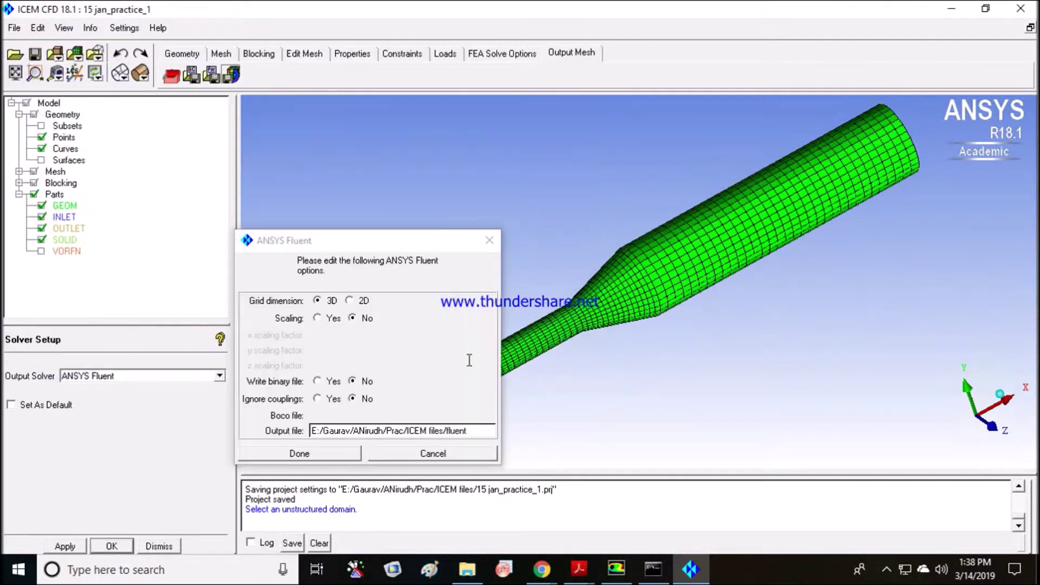
Rename the output file to 'Mesh Final' and write the Fluent mesh
click(467, 431)
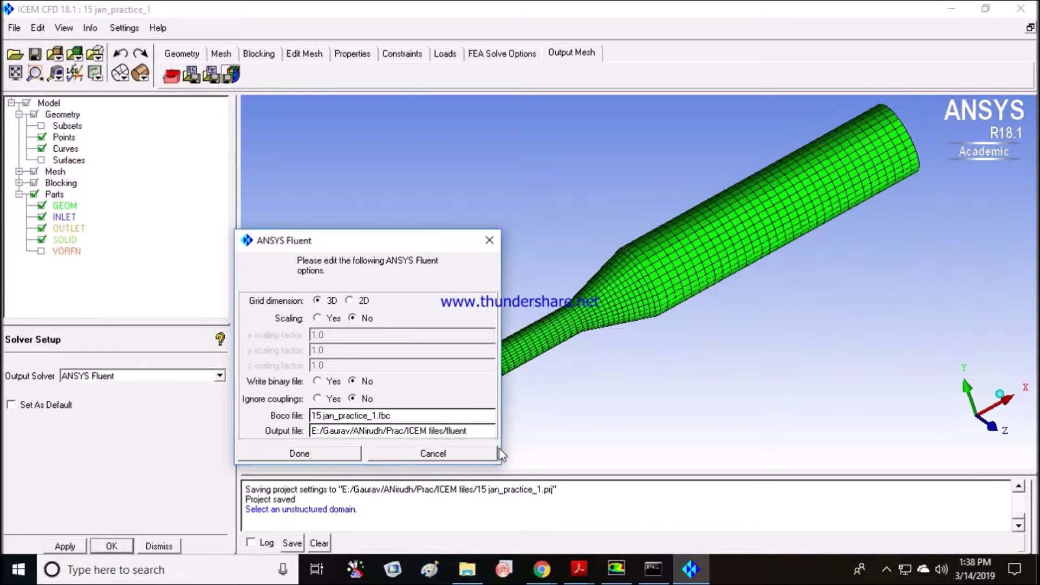
key(BackSpace)
key(BackSpace)
key(BackSpace)
key(BackSpace)
key(BackSpace)
key(BackSpace)
text(Mesh)
click(320, 454)
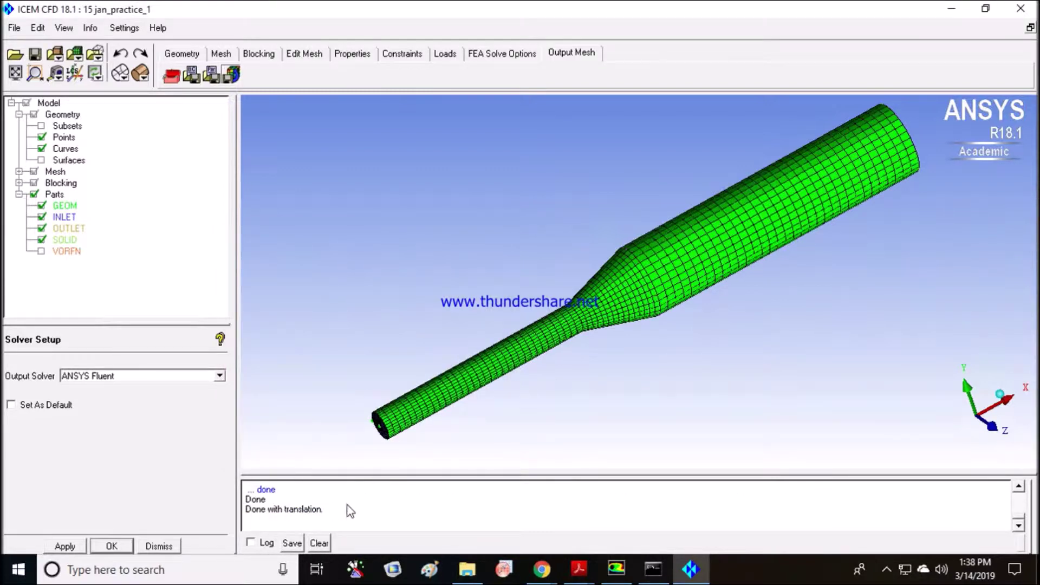
Locate the exported Mesh Final.msh in the ICEM files folder in File Explorer
click(1019, 486)
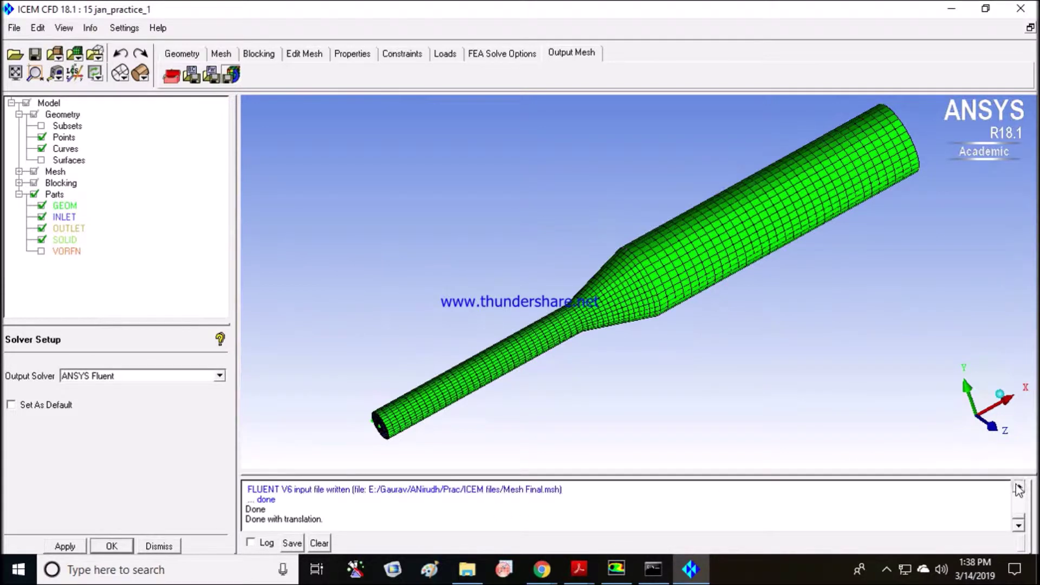
click(1019, 486)
click(1019, 486)
click(1019, 486)
click(1019, 486)
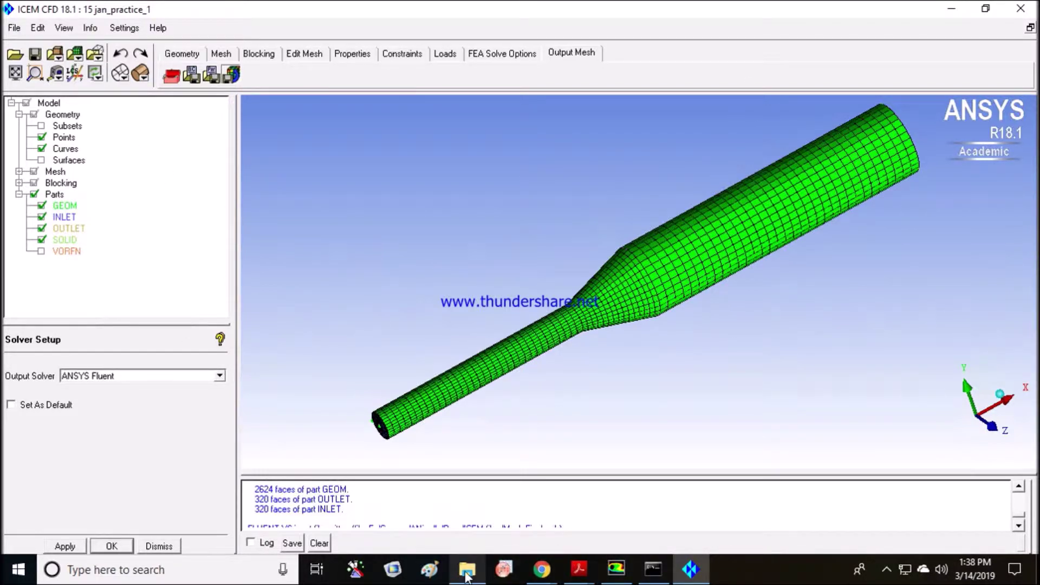
mouse_move(467, 574)
click(463, 520)
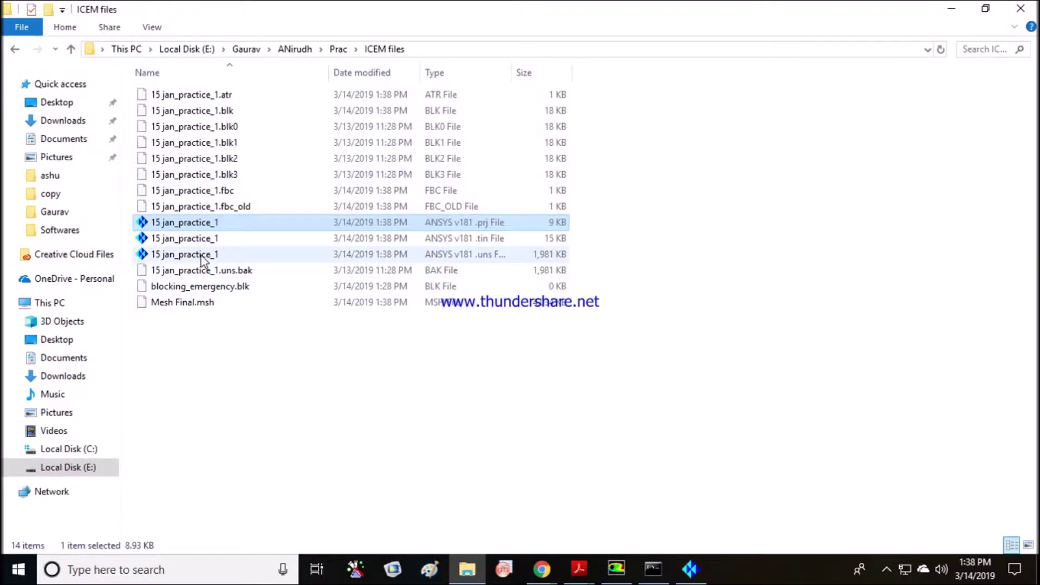
click(196, 302)
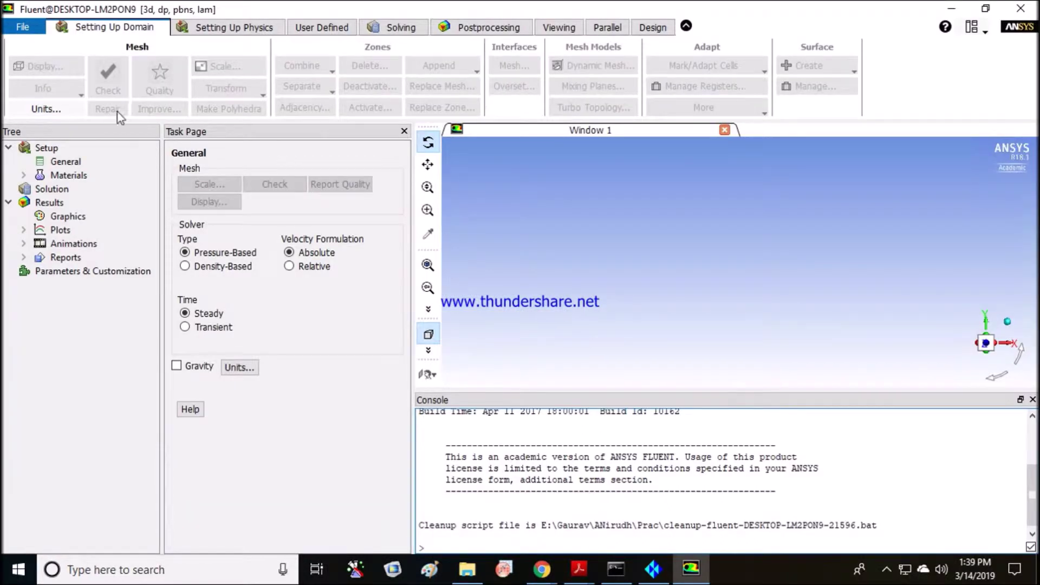
Read Mesh Final.msh from the Prac\ICEM files folder into Fluent as the mesh
click(22, 27)
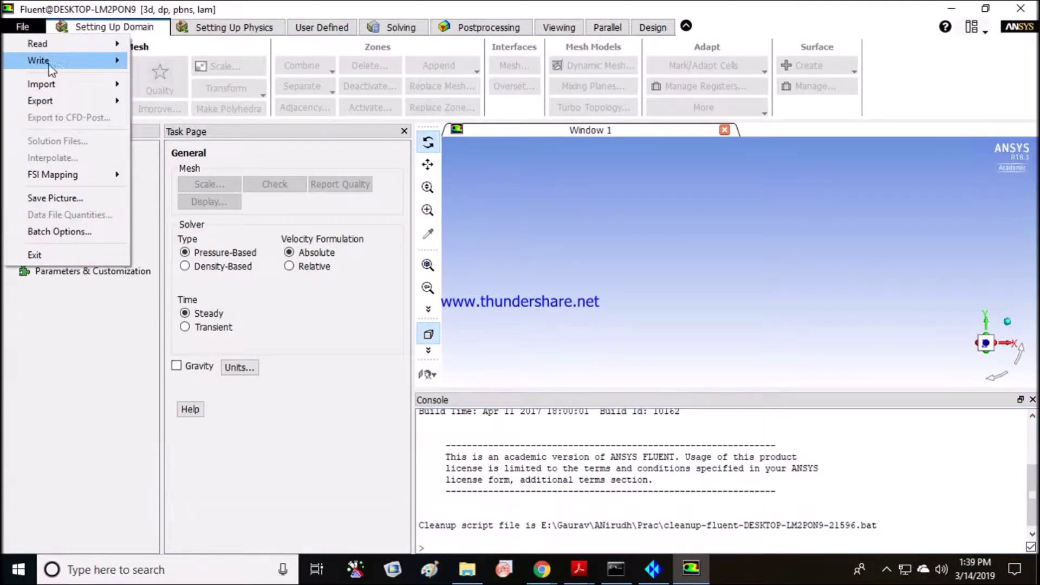
mouse_move(69, 64)
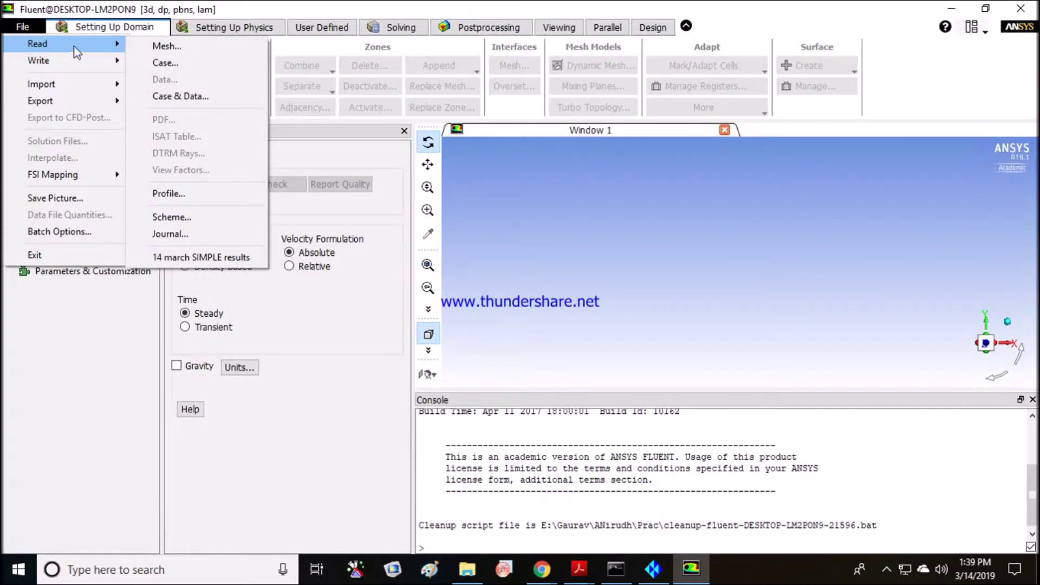
click(189, 45)
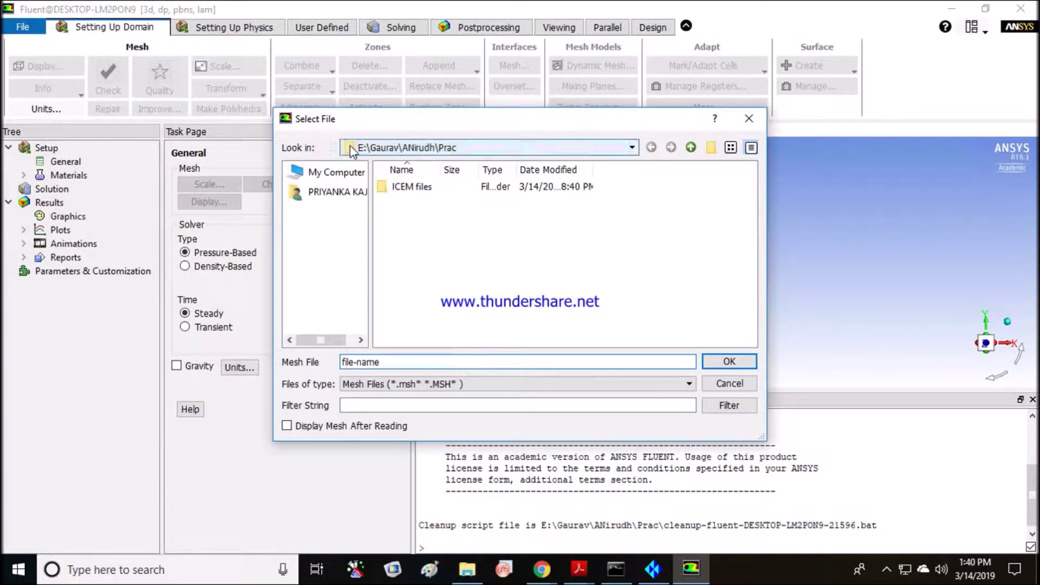
double_click(437, 190)
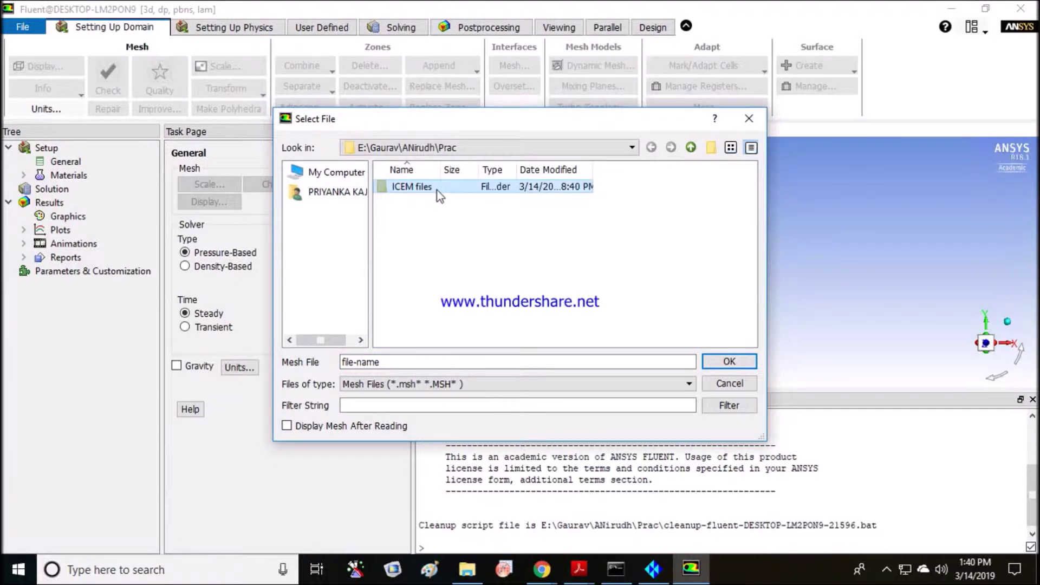
click(698, 154)
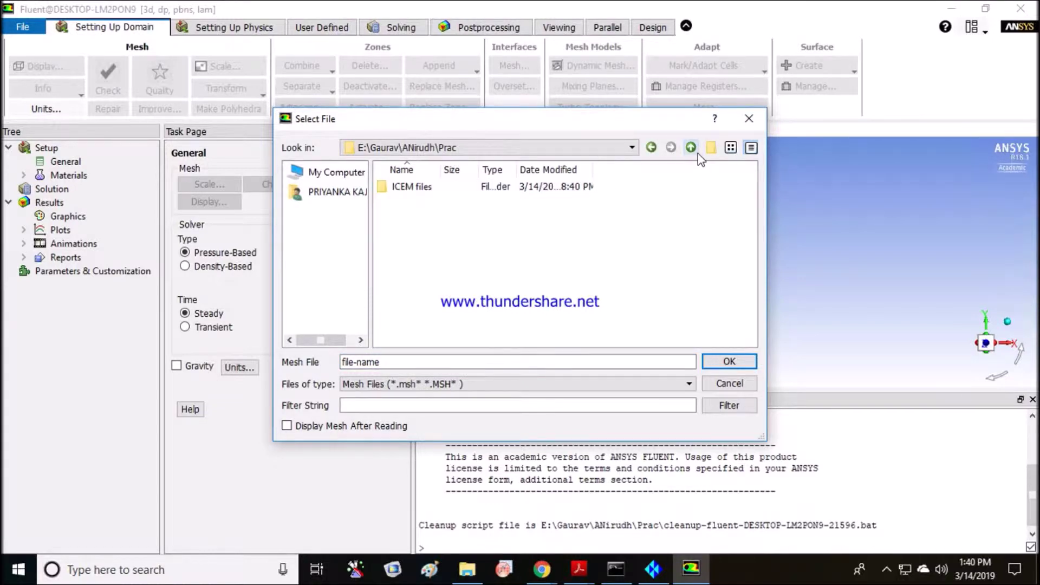
click(698, 154)
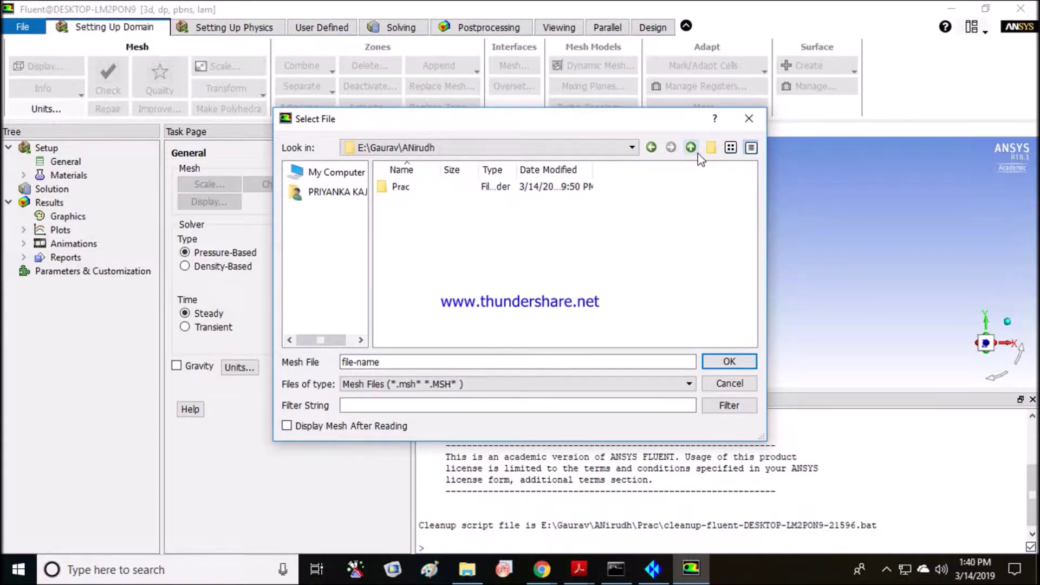
double_click(404, 187)
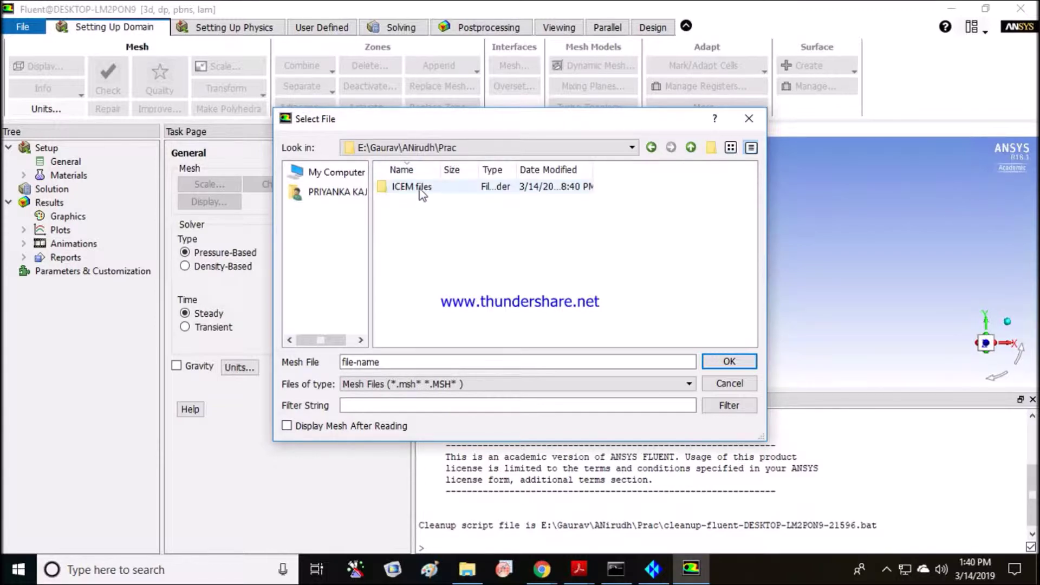
double_click(422, 187)
click(433, 188)
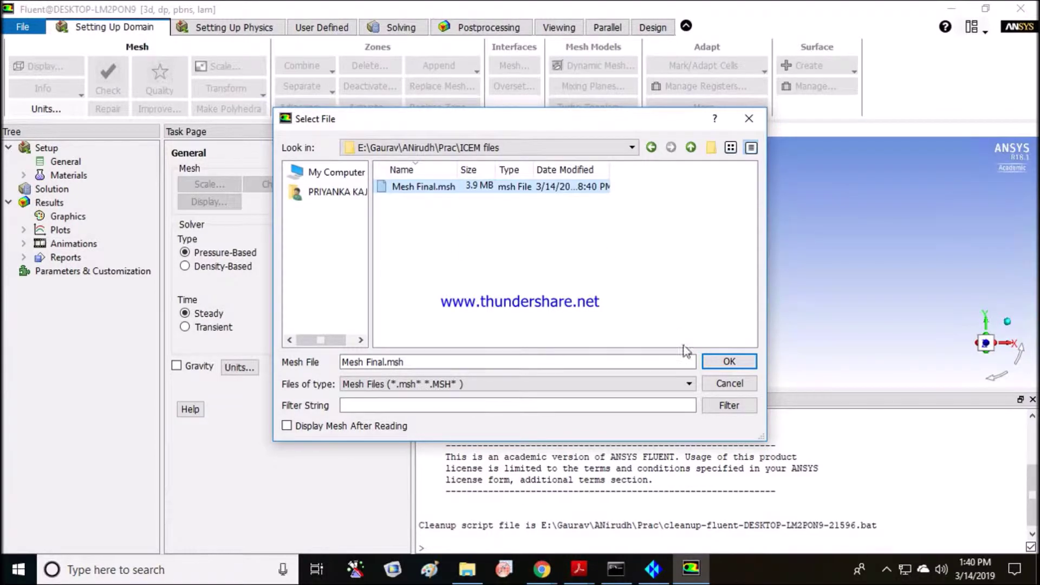
click(729, 362)
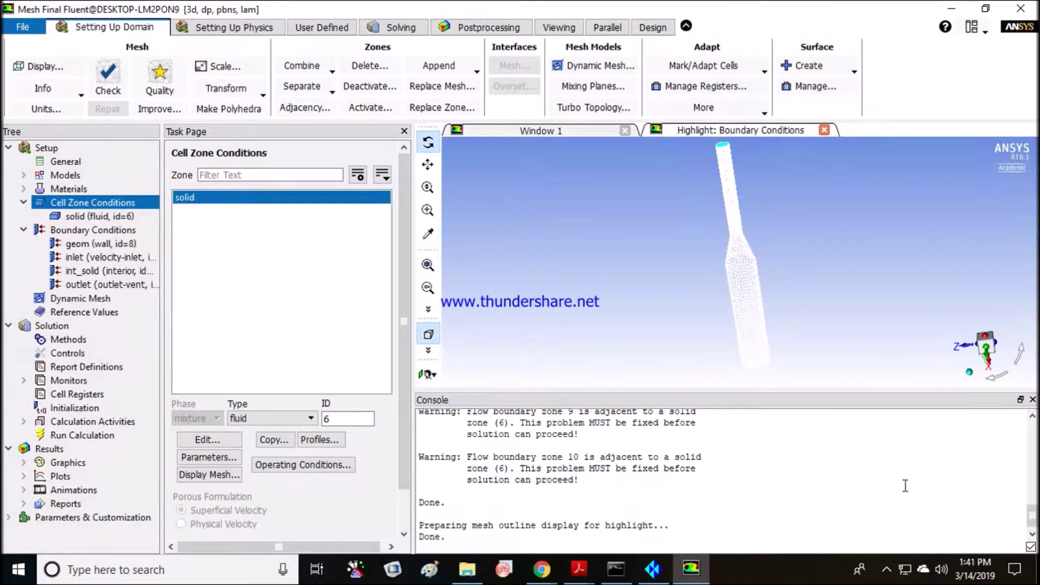
Try type solid for cell zone 'solid', then set it back to fluid
scroll(1033, 417, up, 2)
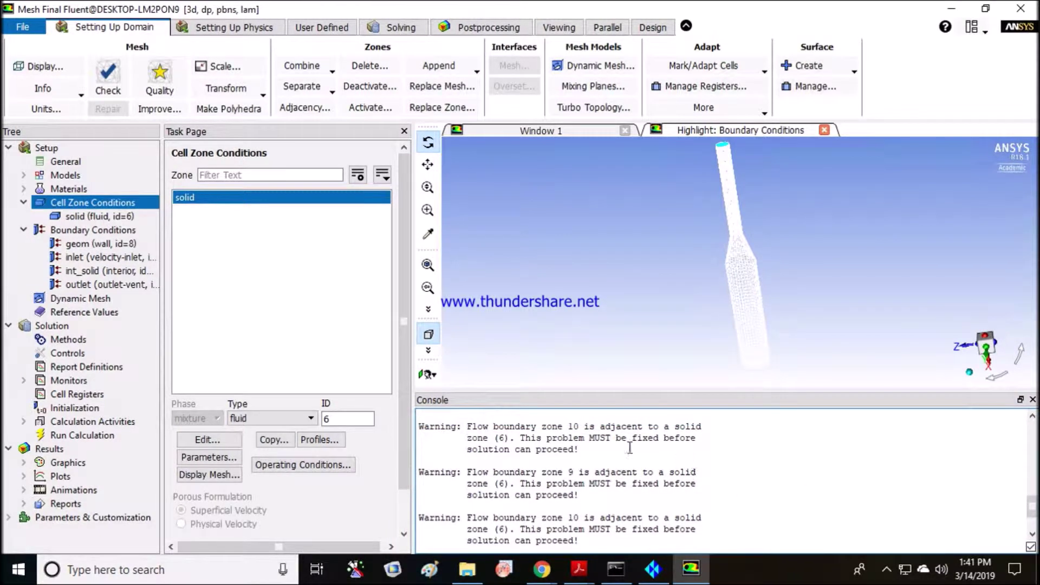
click(92, 230)
double_click(43, 205)
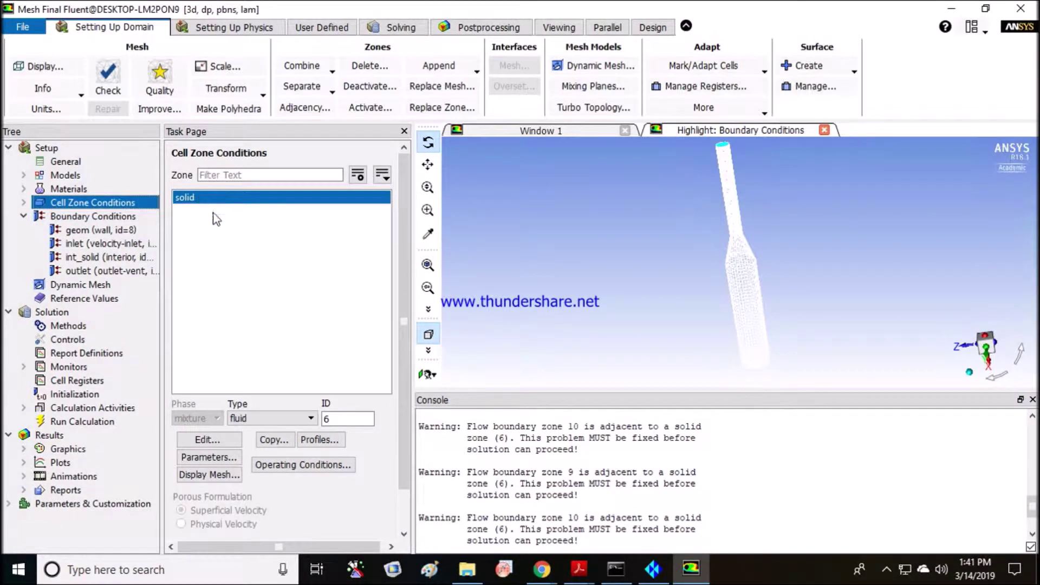
click(247, 419)
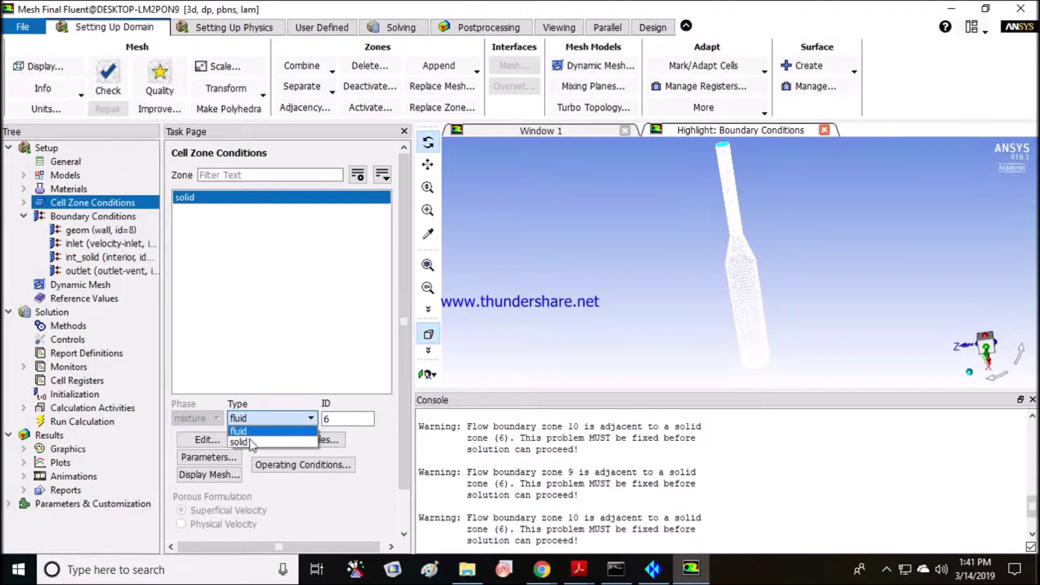
click(249, 442)
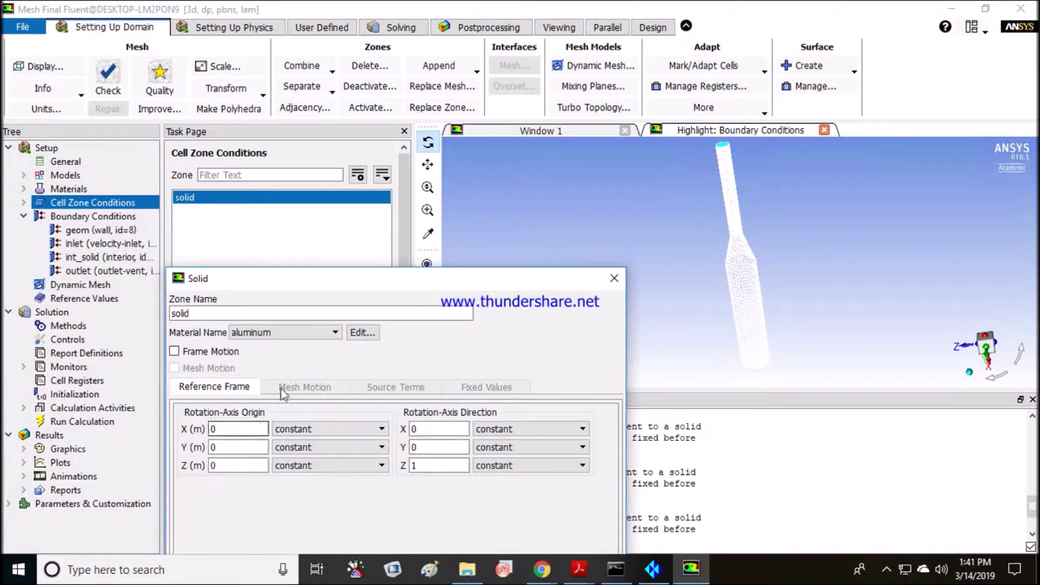
click(617, 280)
click(247, 419)
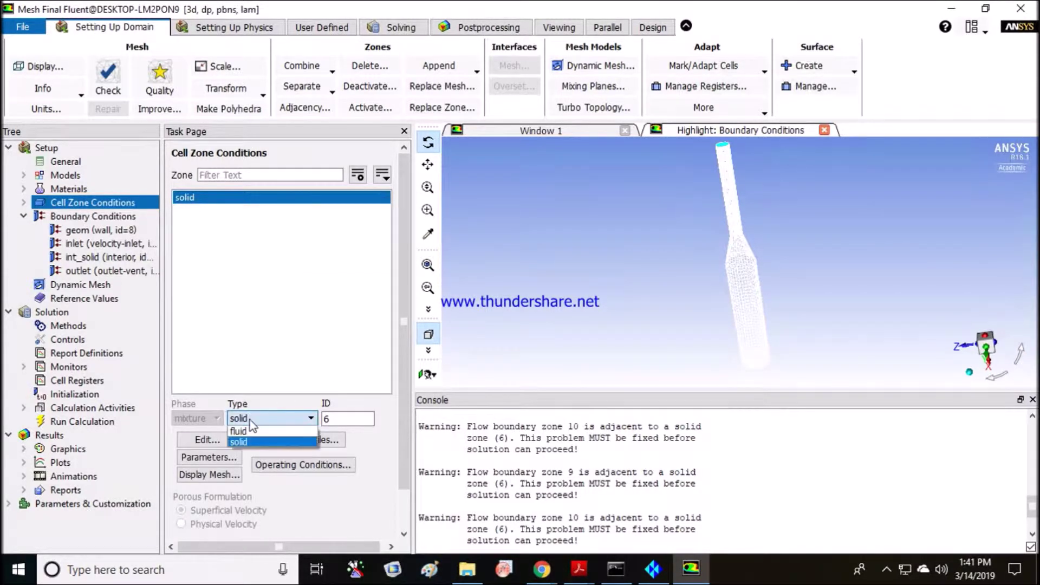
click(245, 431)
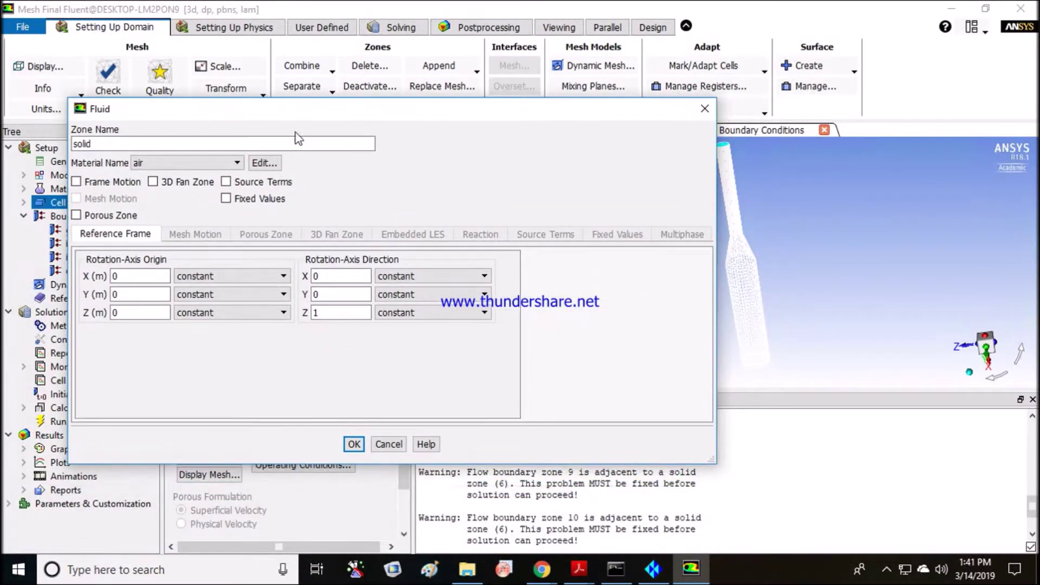
click(354, 444)
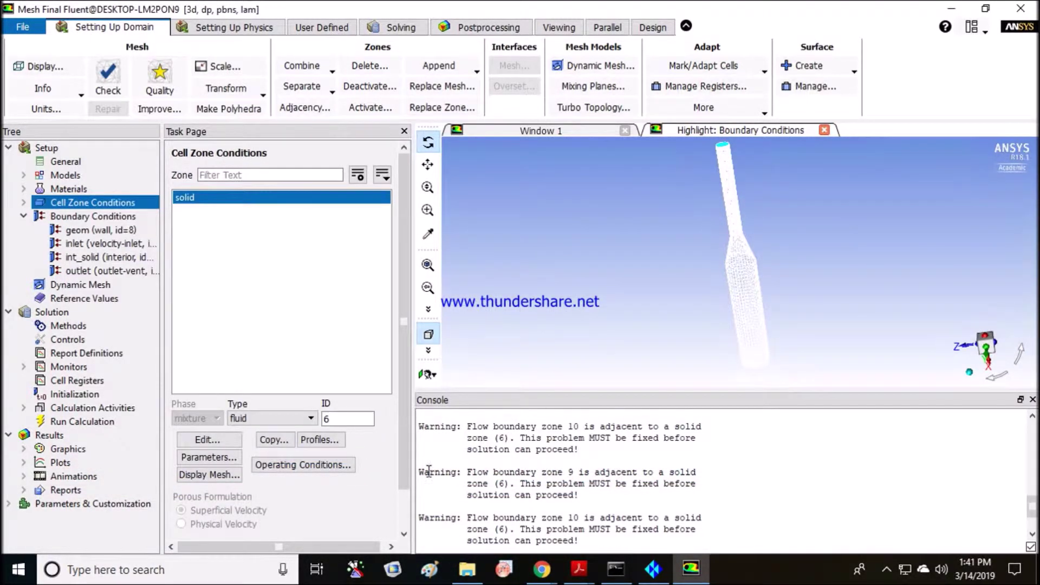
Review the inlet boundary's type and ID and the General settings, then show the Models page
double_click(61, 217)
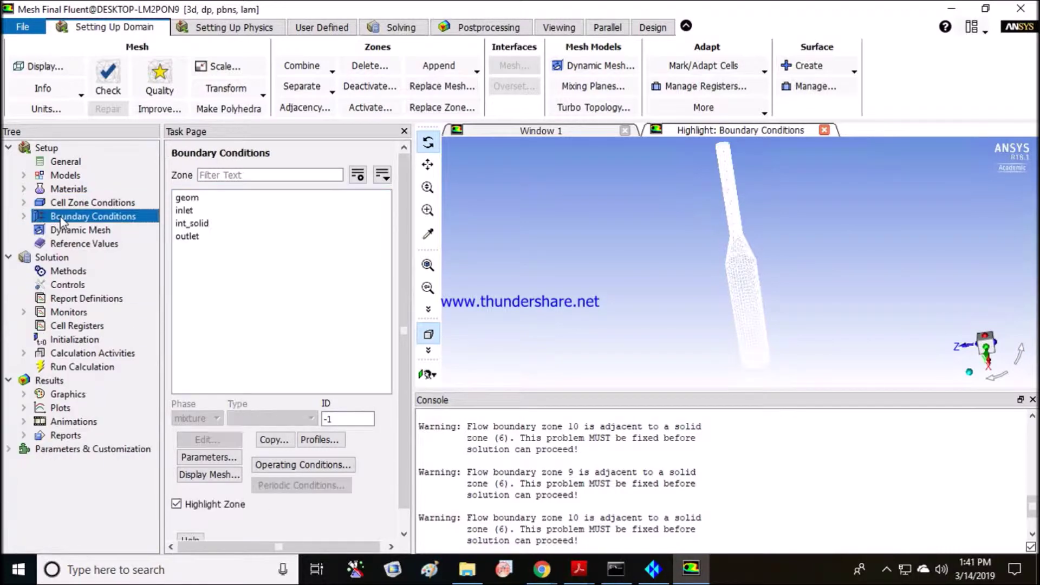
click(178, 210)
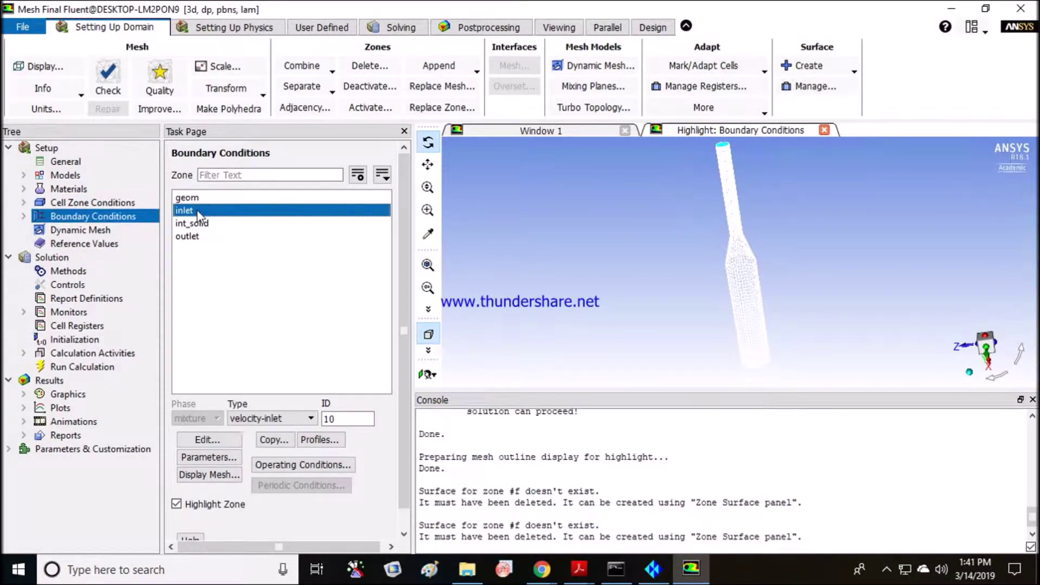
click(61, 164)
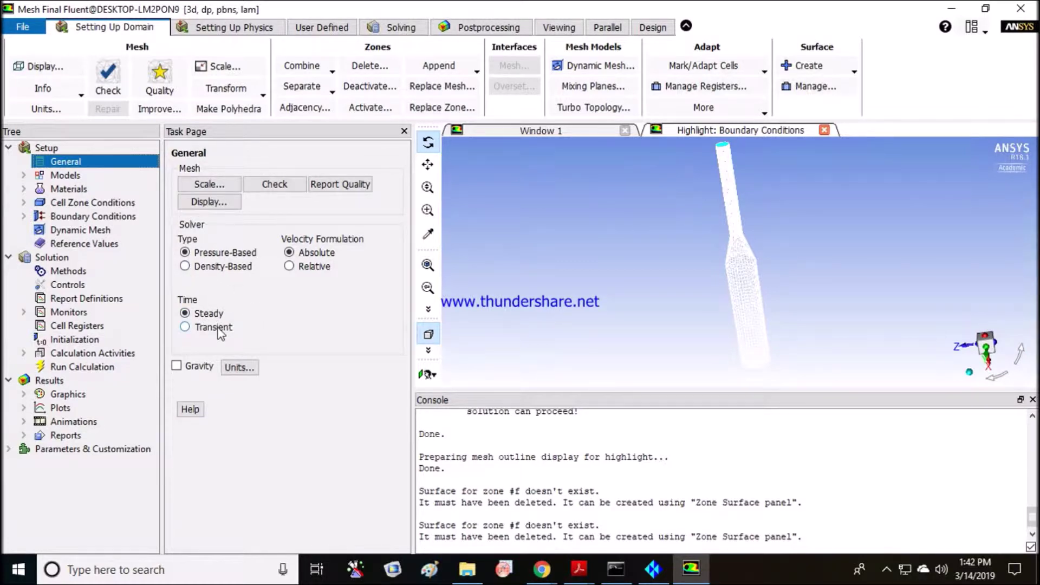
double_click(68, 175)
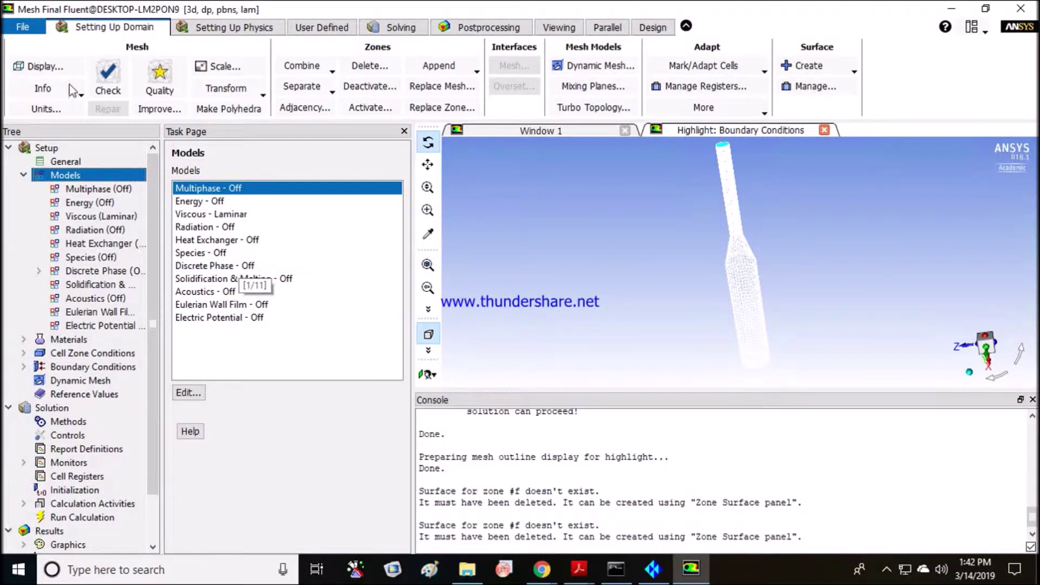
Enlarge the graphics area and rotate and zoom the pipe mesh toward the inlet
drag(646, 388, 646, 457)
drag(707, 174, 678, 338)
scroll(687, 361, up, 4)
scroll(742, 354, up, 6)
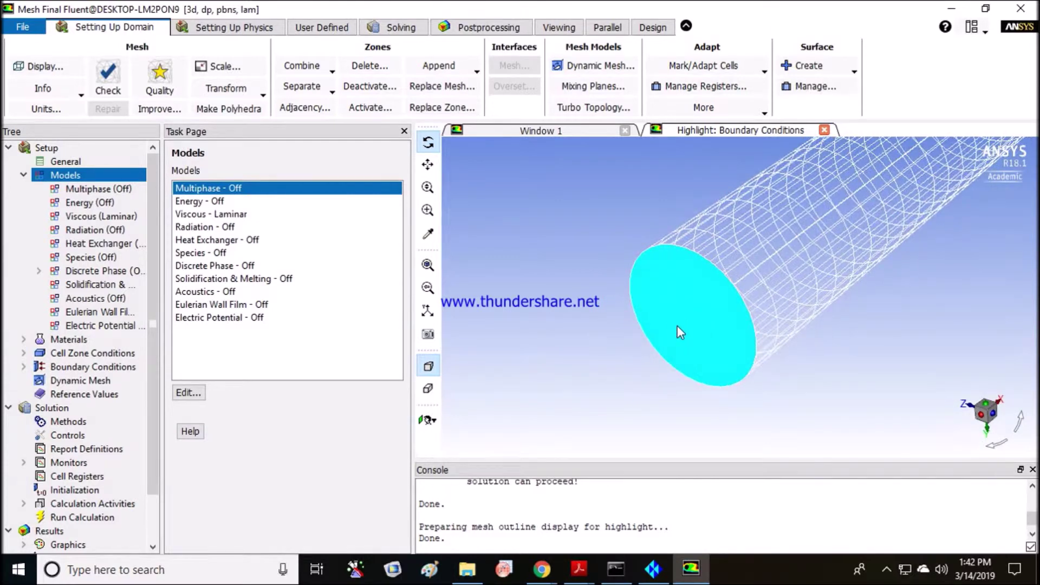
scroll(679, 327, down, 8)
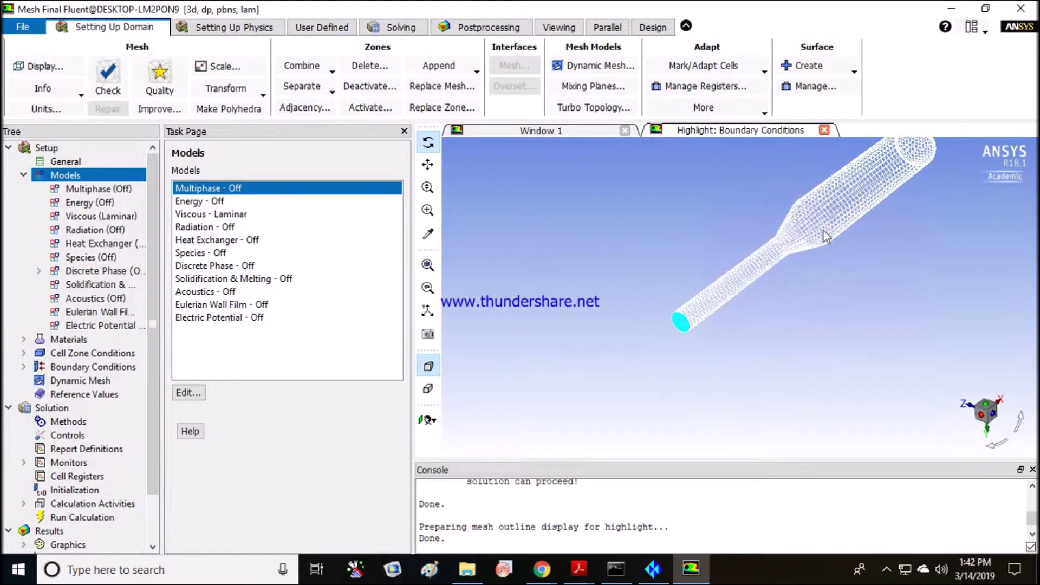
Turn the pipe nearly horizontal and select the Volume of Fluid multiphase model
drag(825, 233, 705, 244)
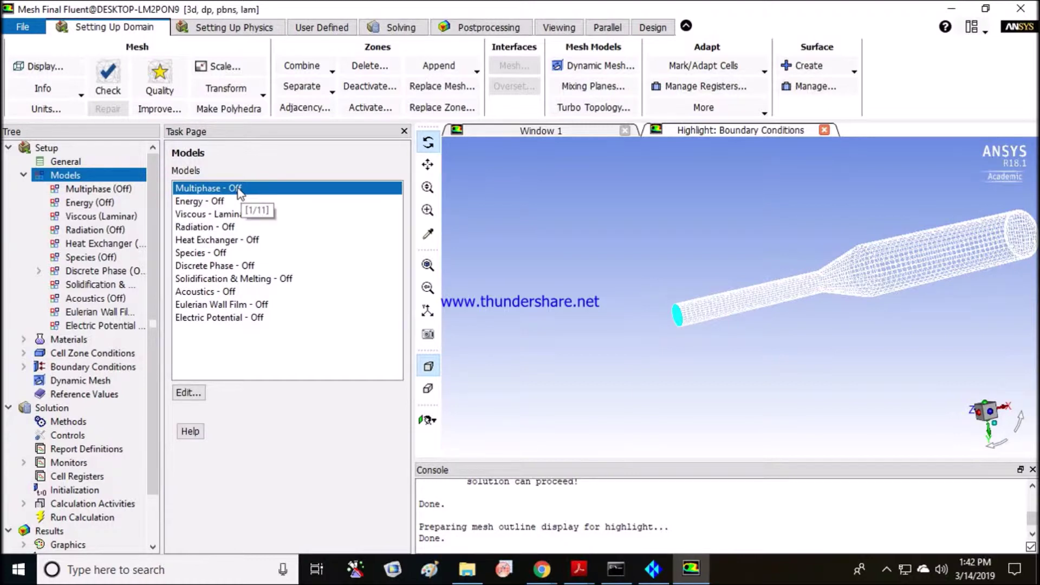
double_click(204, 190)
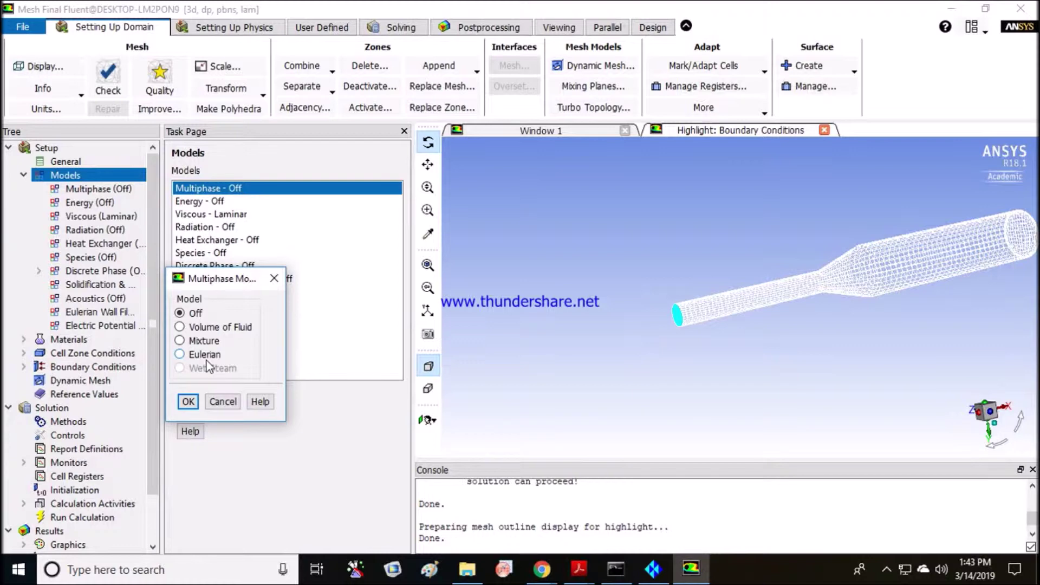
click(200, 327)
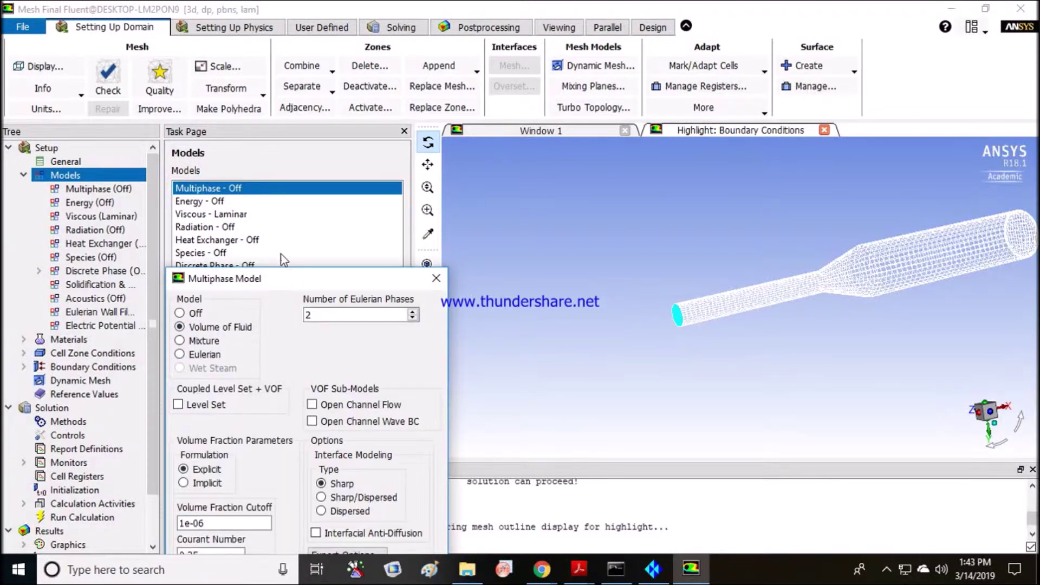
Compare the Mixture, Volume of Fluid and Eulerian multiphase model options
drag(284, 281, 291, 169)
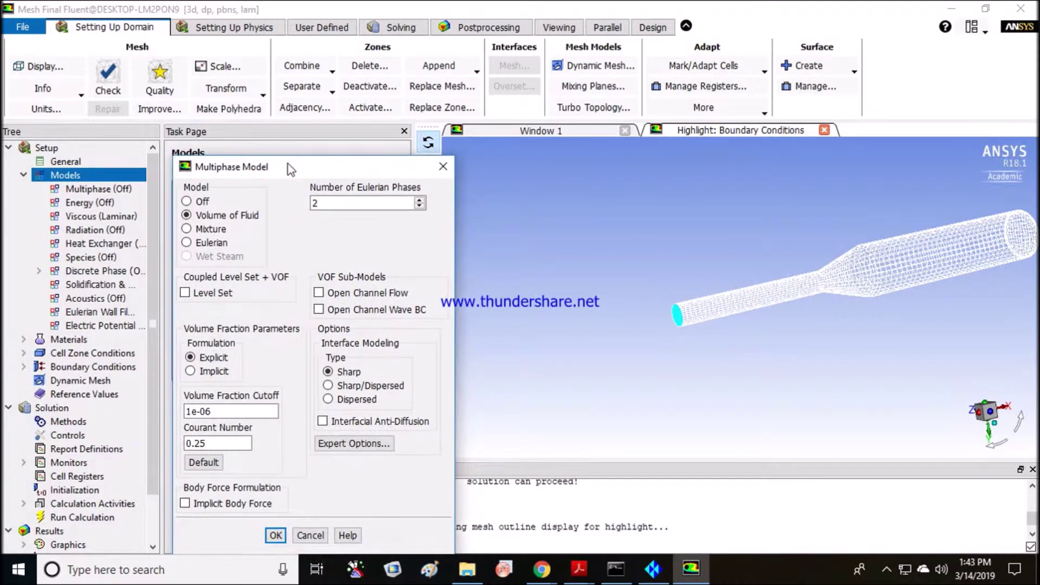
click(214, 229)
click(217, 216)
click(207, 230)
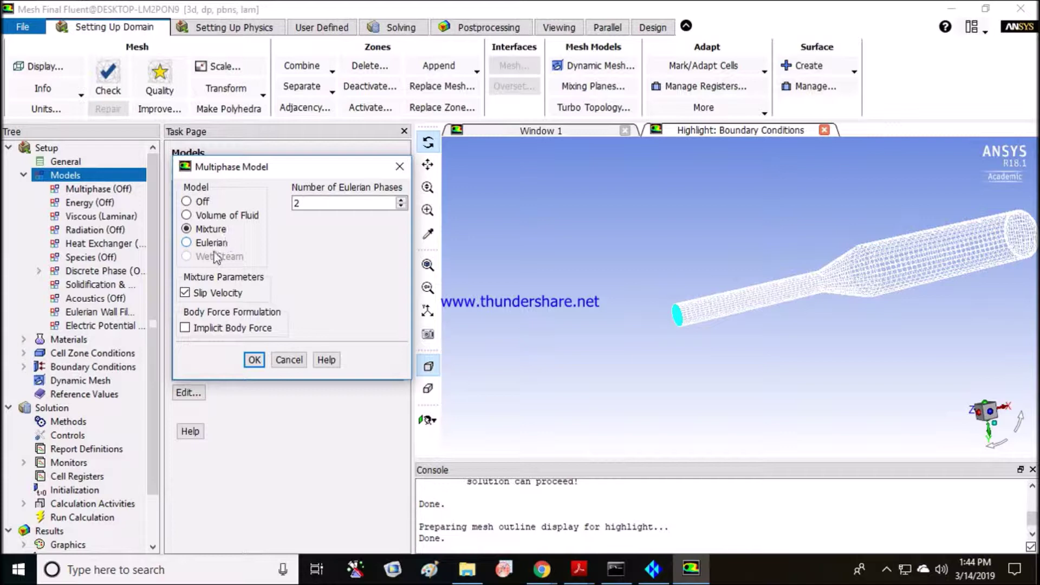
click(208, 243)
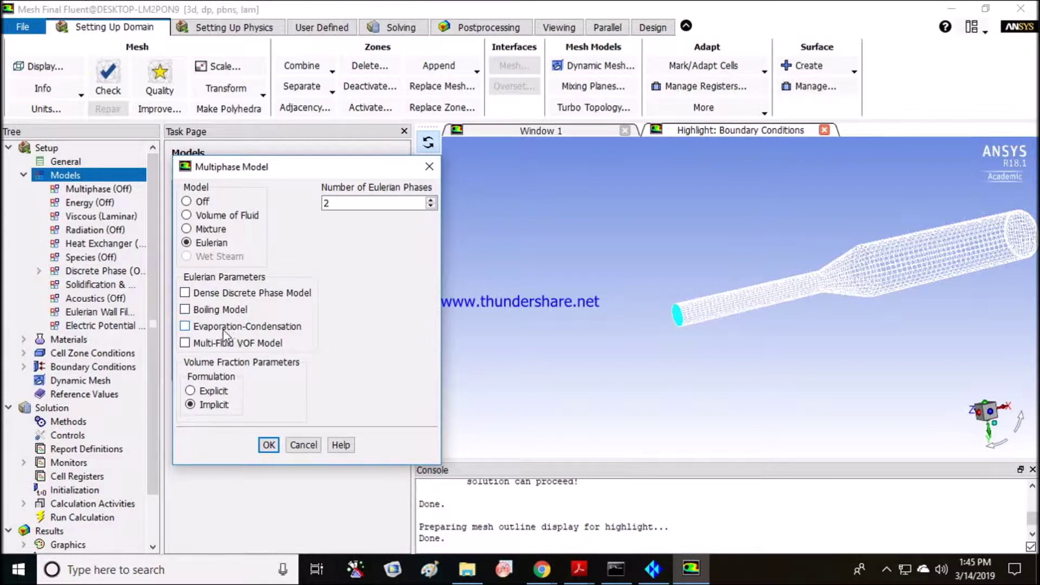
Reselect Volume of Fluid, with 2 phases, explicit formulation and Courant number 0.25
click(211, 217)
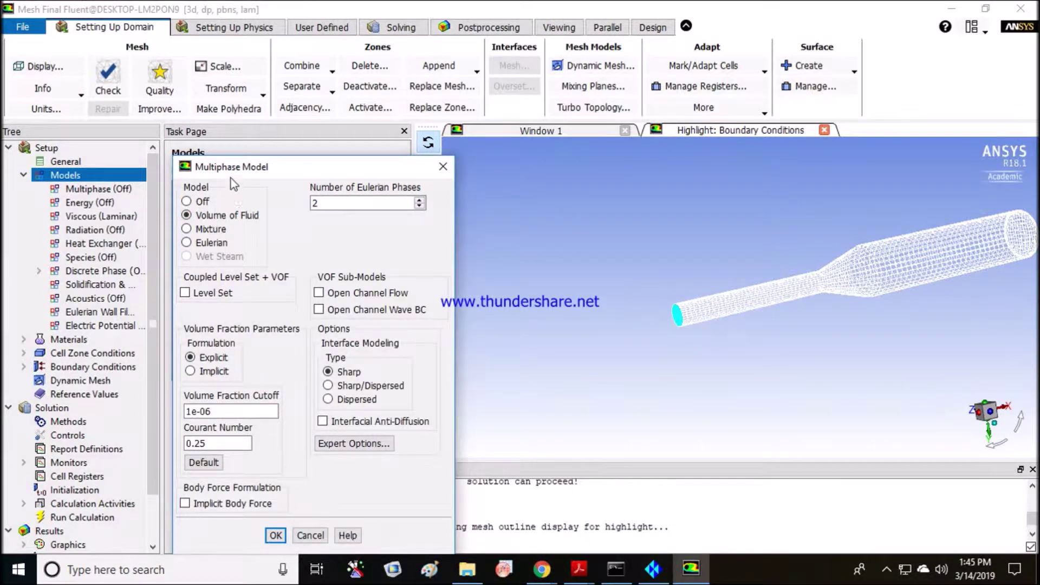
drag(231, 169, 223, 91)
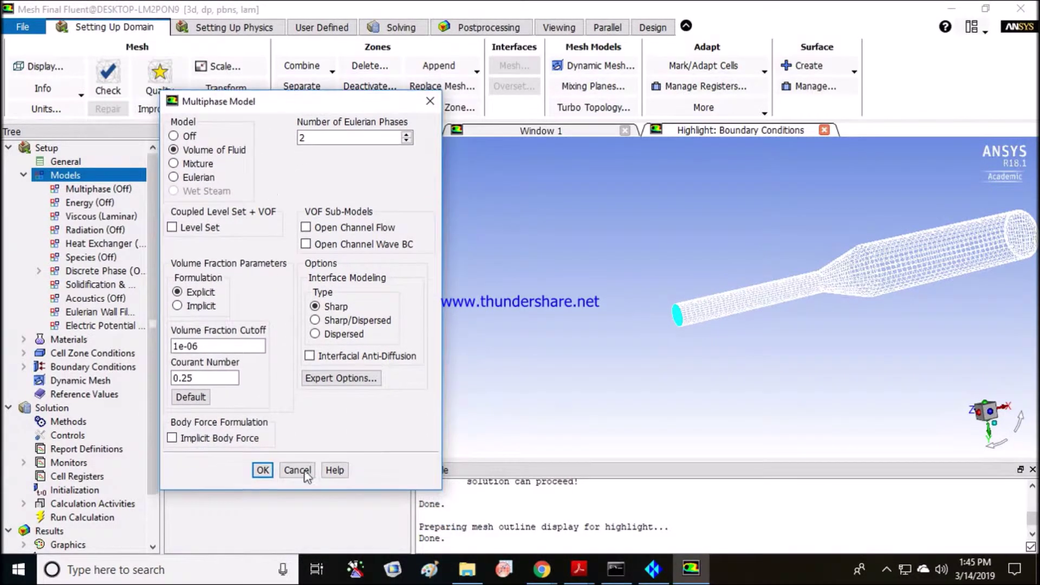
Apply the Volume of Fluid model and keep the Viscous model Laminar
click(262, 471)
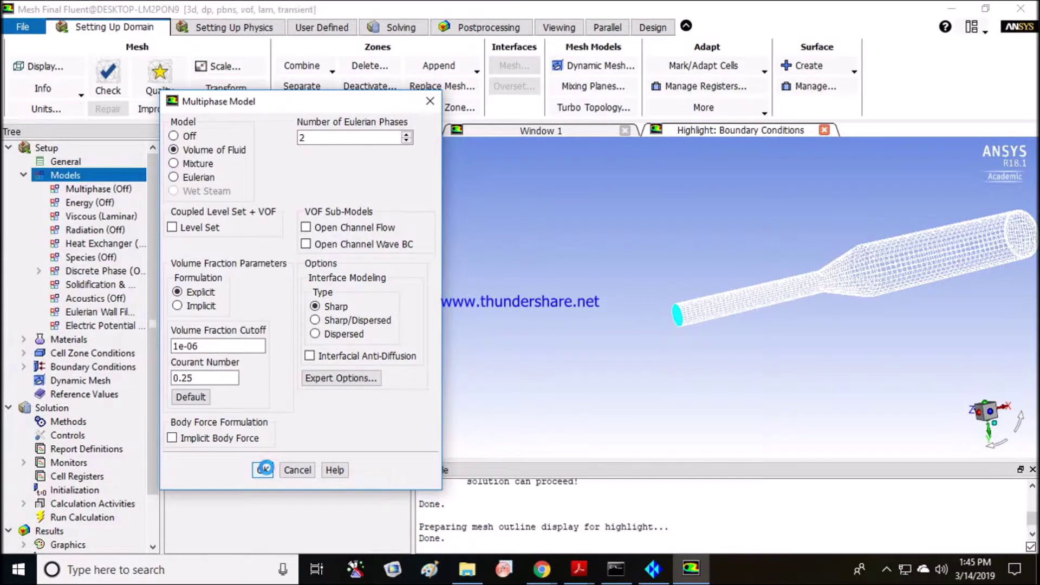
click(220, 202)
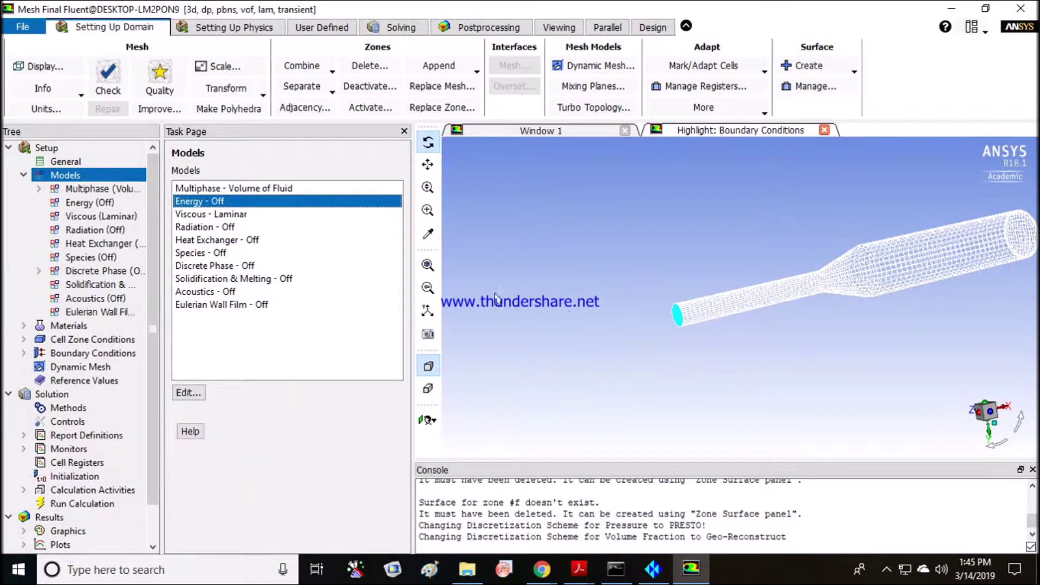
click(238, 225)
double_click(239, 215)
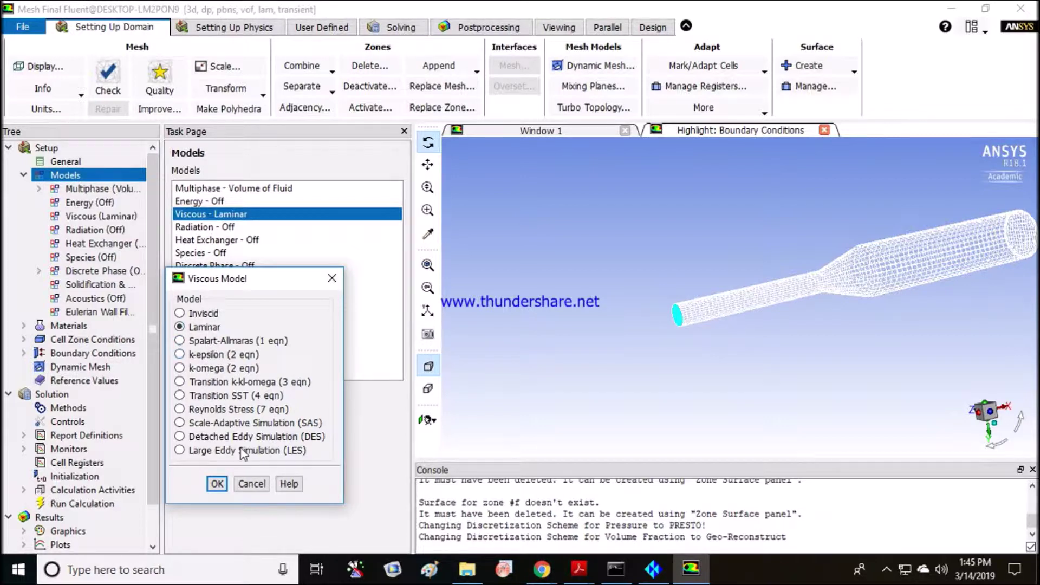
click(217, 484)
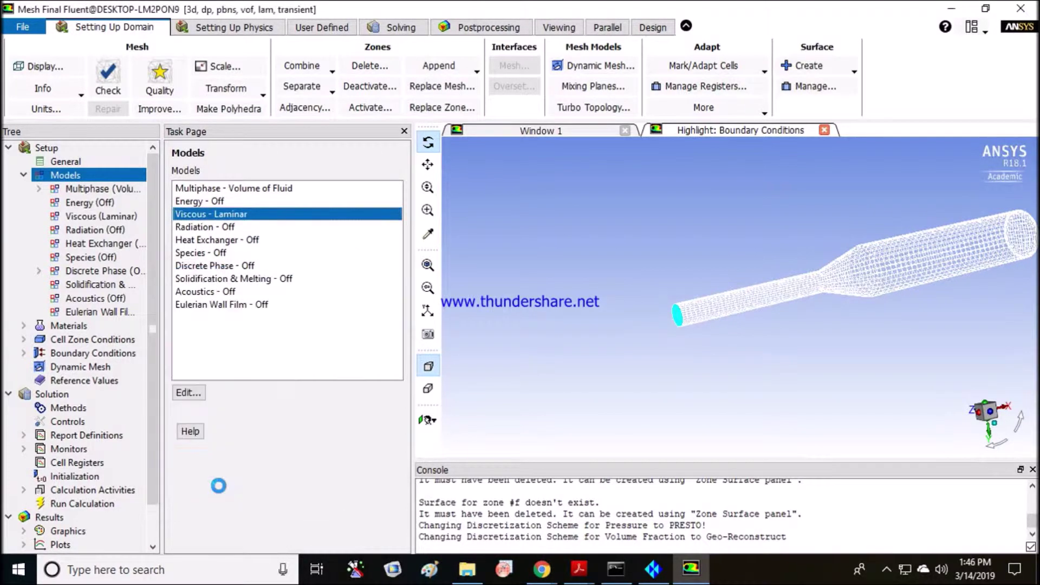
Browse the Radiation, Heat Exchanger, Species and Discrete Phase models in the list
click(216, 227)
click(227, 244)
click(220, 254)
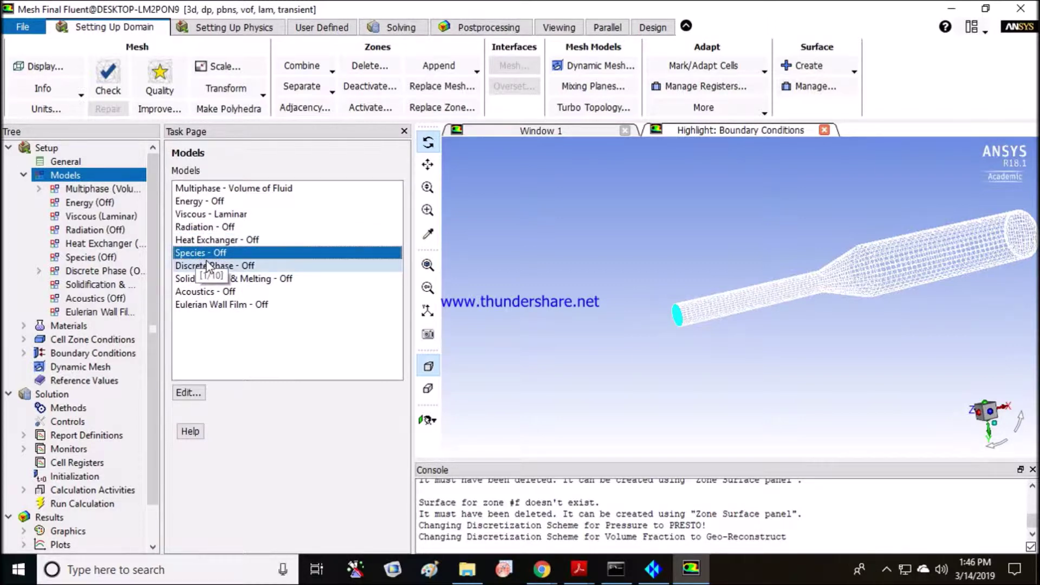
click(227, 266)
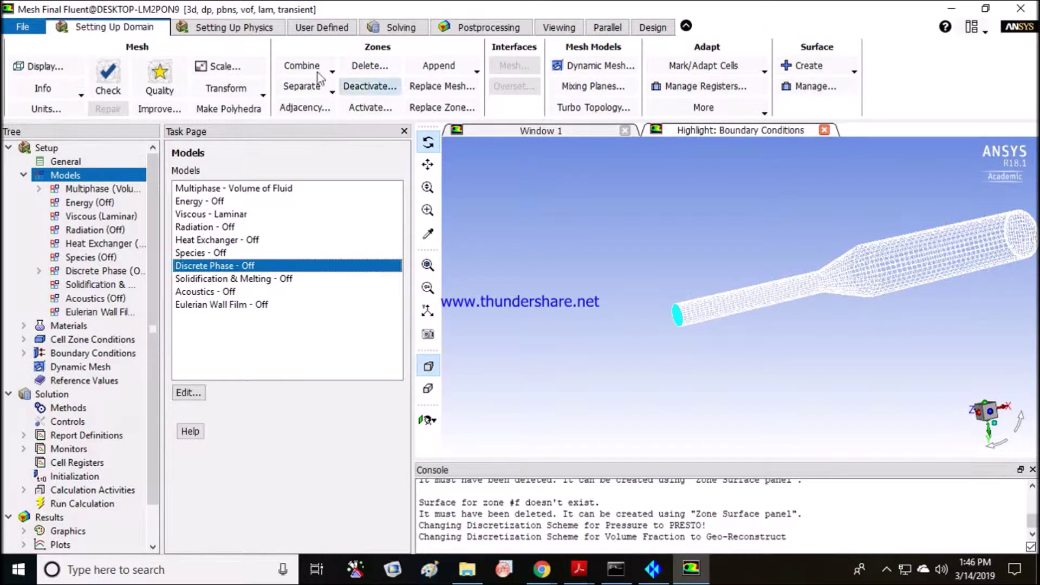
Add a secondary phase (phase-3, air) and show the Materials page listing air and aluminum
click(246, 30)
click(521, 75)
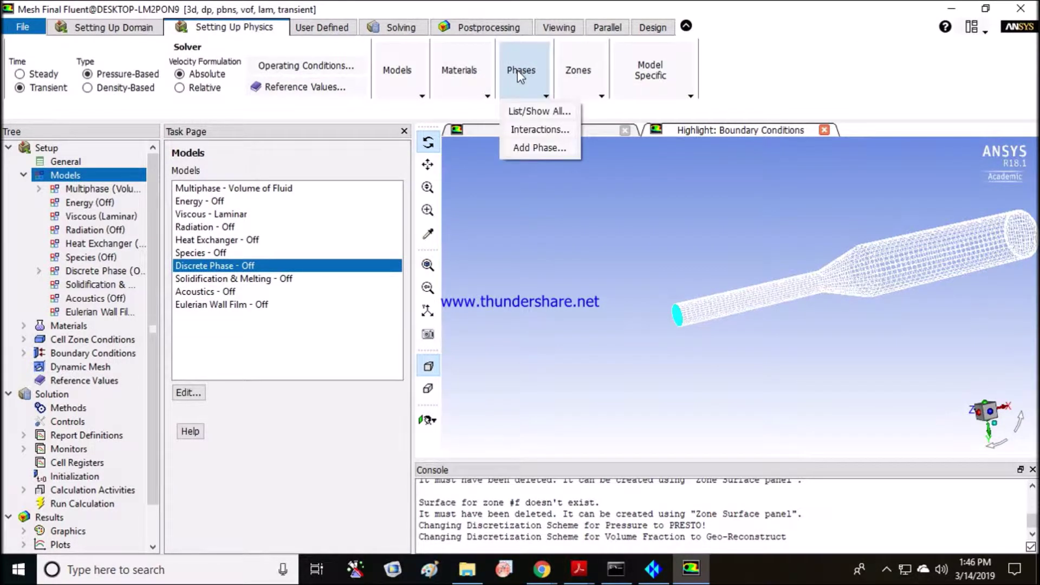
click(534, 150)
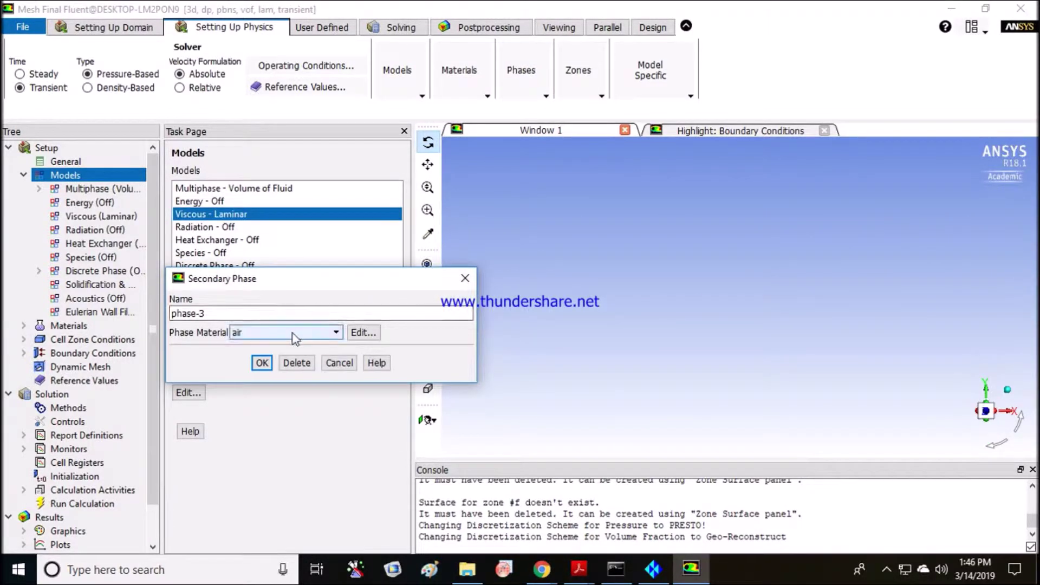
drag(251, 282, 368, 385)
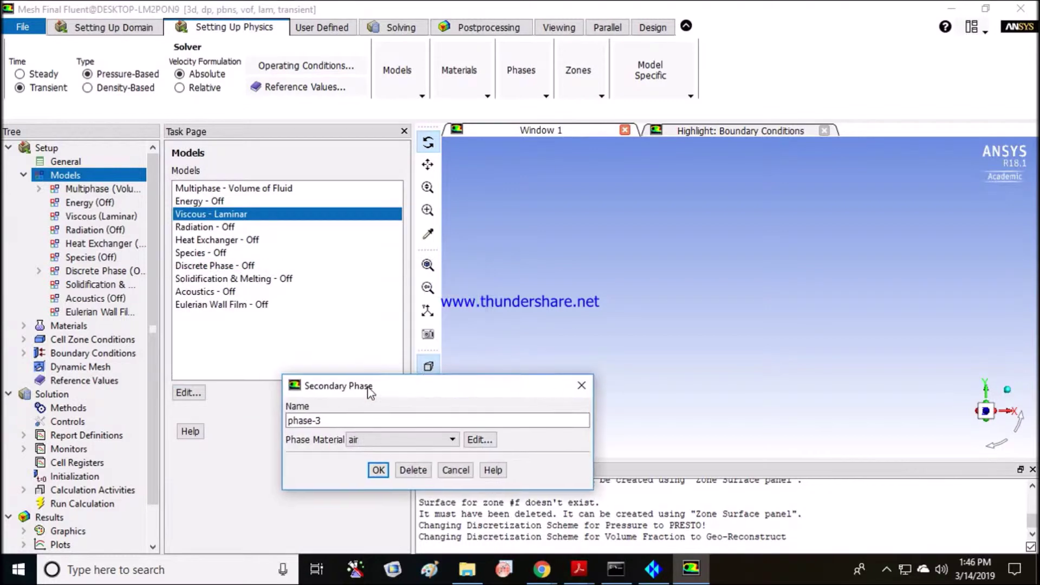
double_click(73, 326)
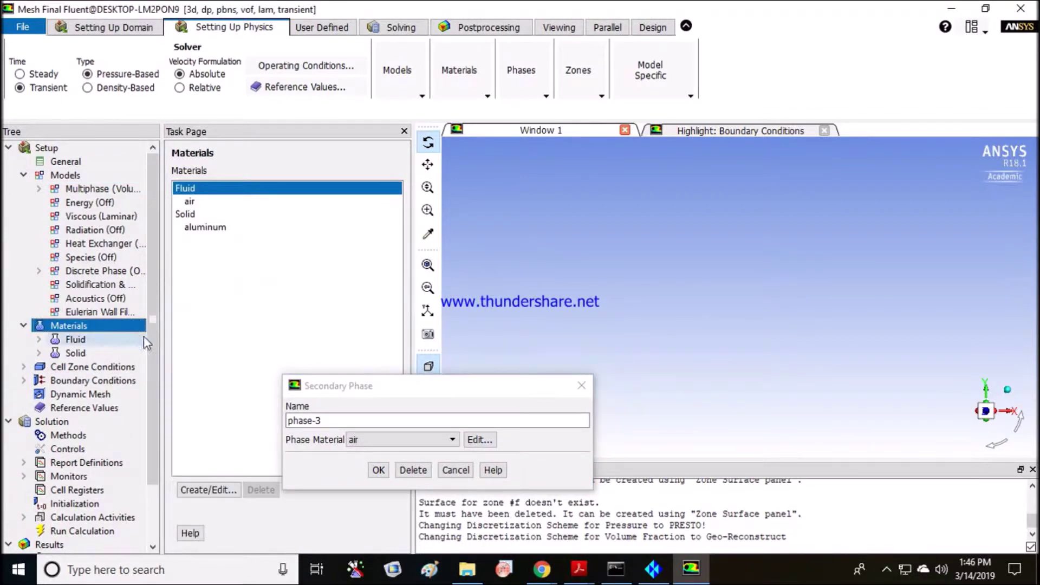
drag(337, 380, 296, 254)
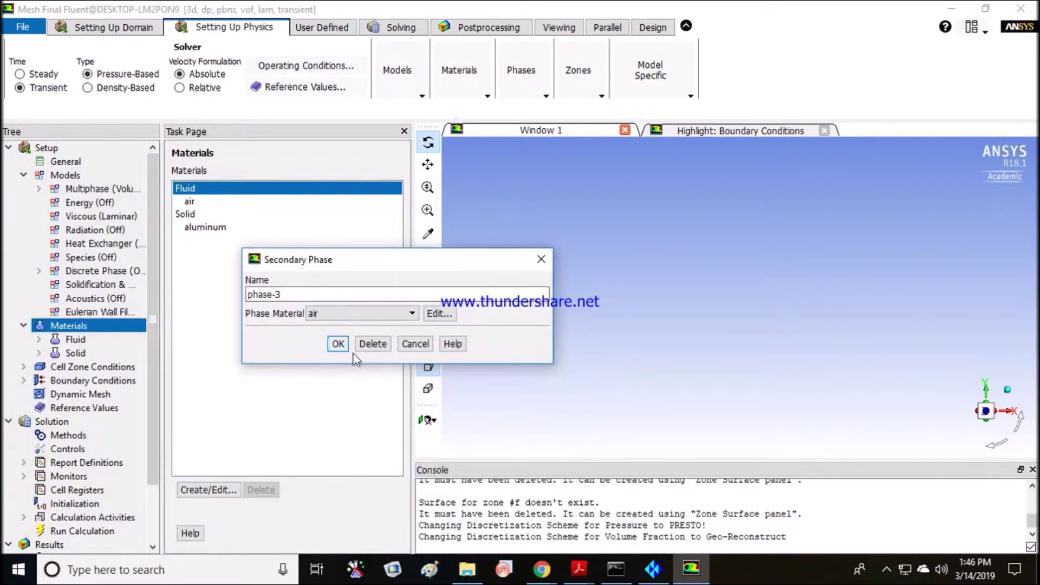
Cancel phase-3 and copy water-liquid (h2o<l>) from the Fluent database into the case materials
click(410, 346)
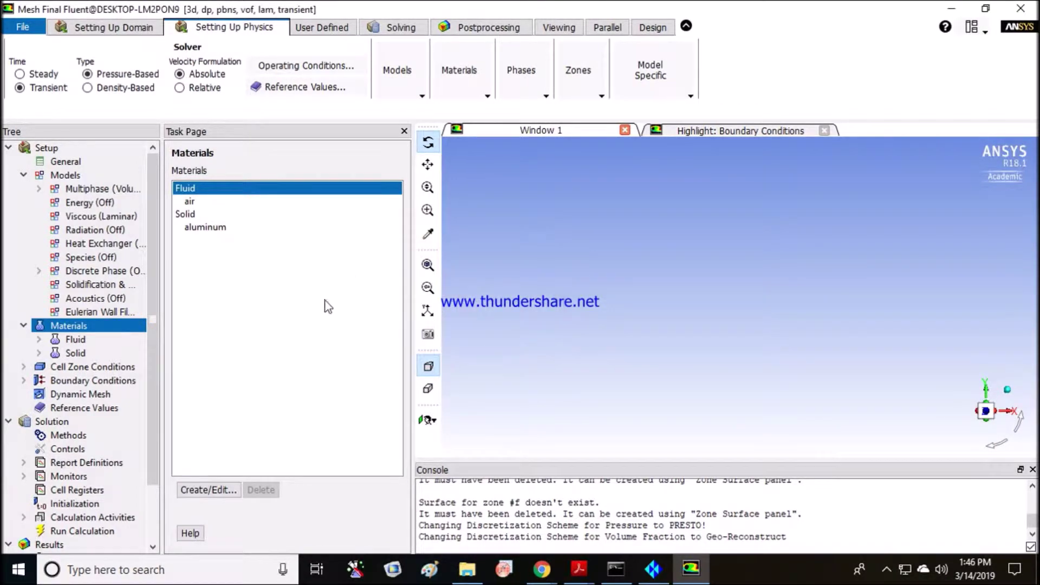
click(206, 490)
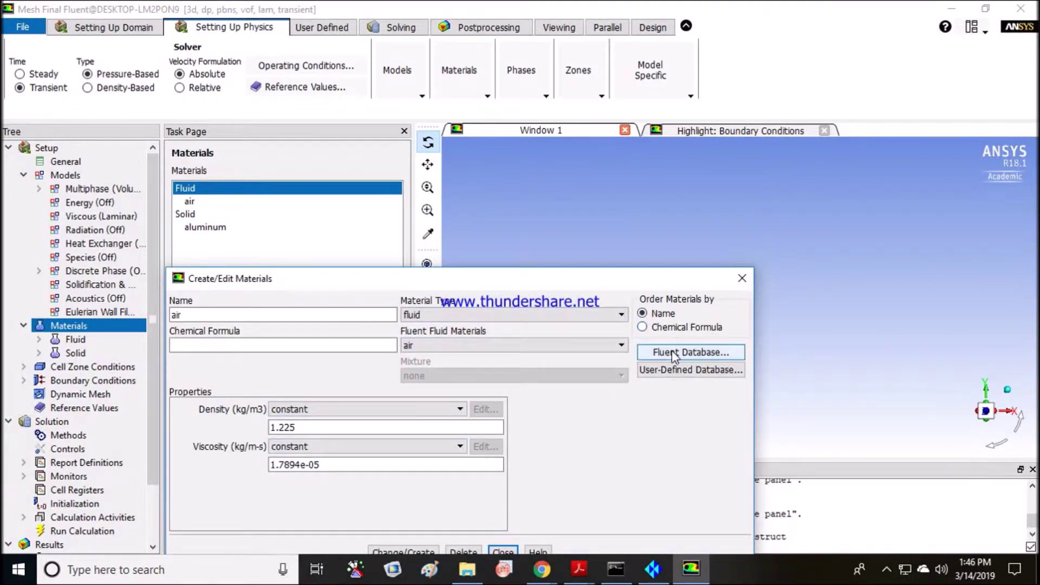
click(671, 352)
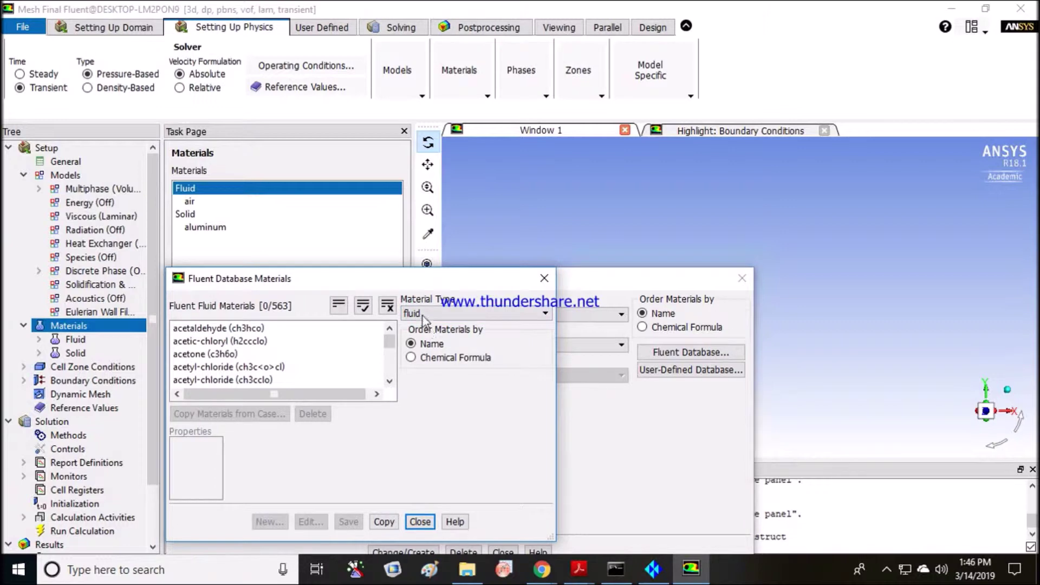
drag(390, 344, 389, 374)
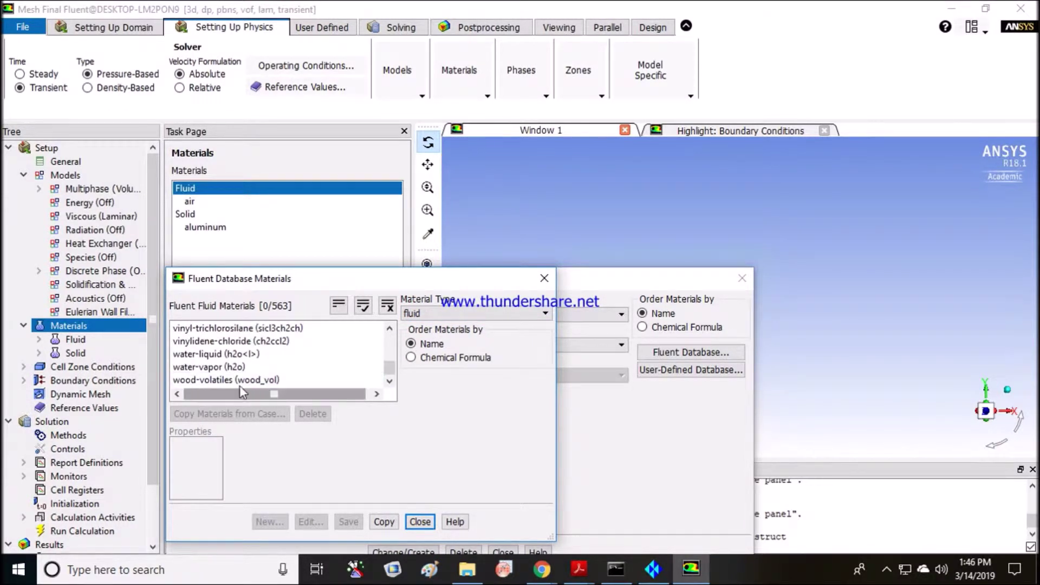
click(228, 359)
drag(292, 278, 289, 149)
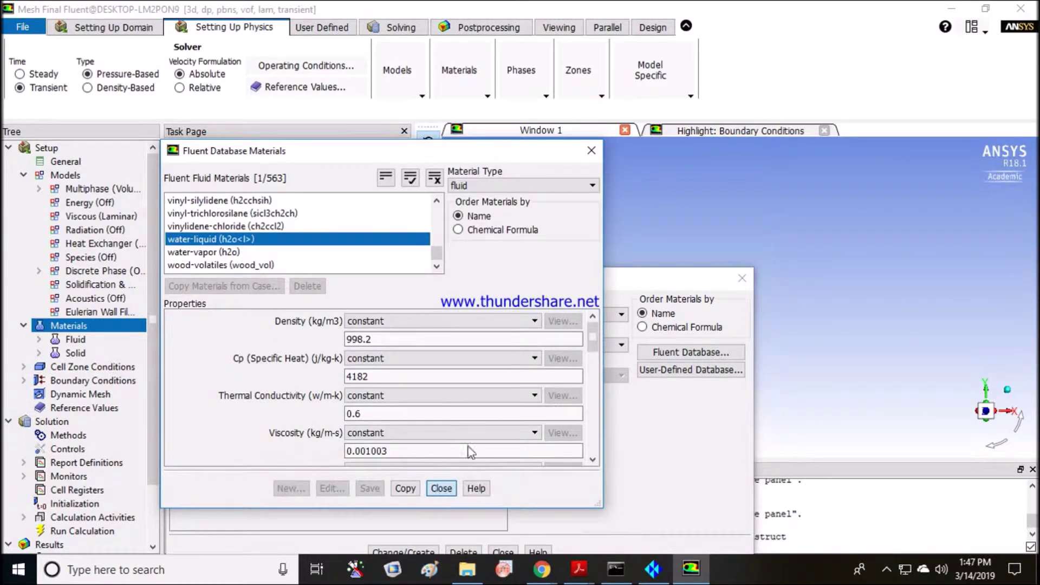
click(407, 491)
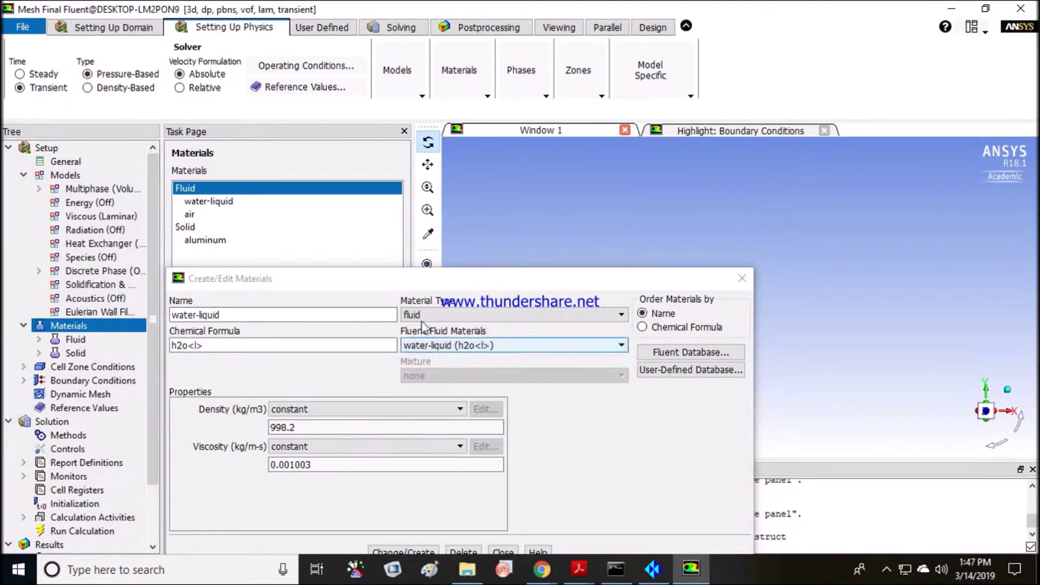
click(202, 203)
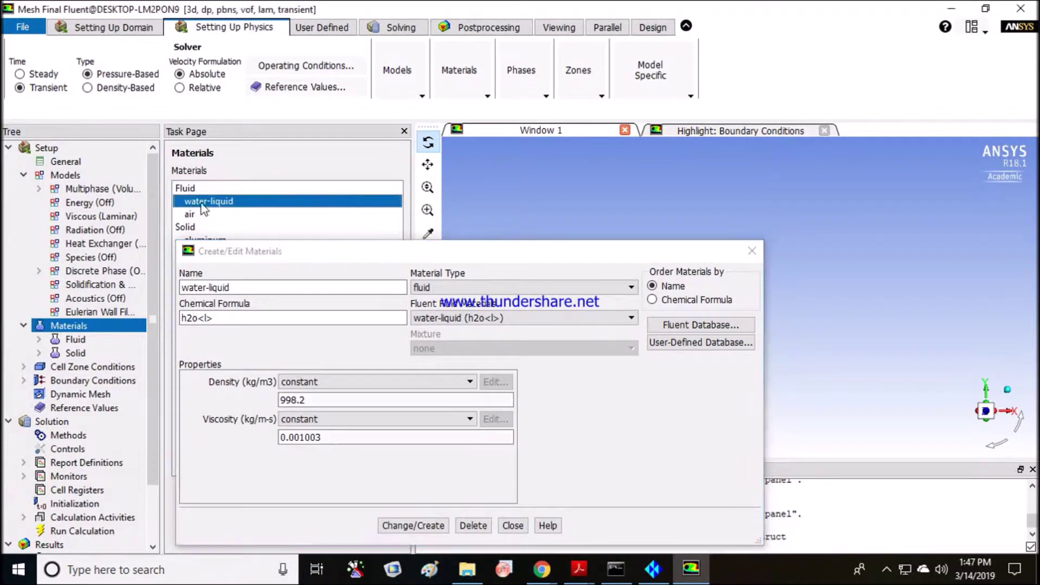
click(751, 251)
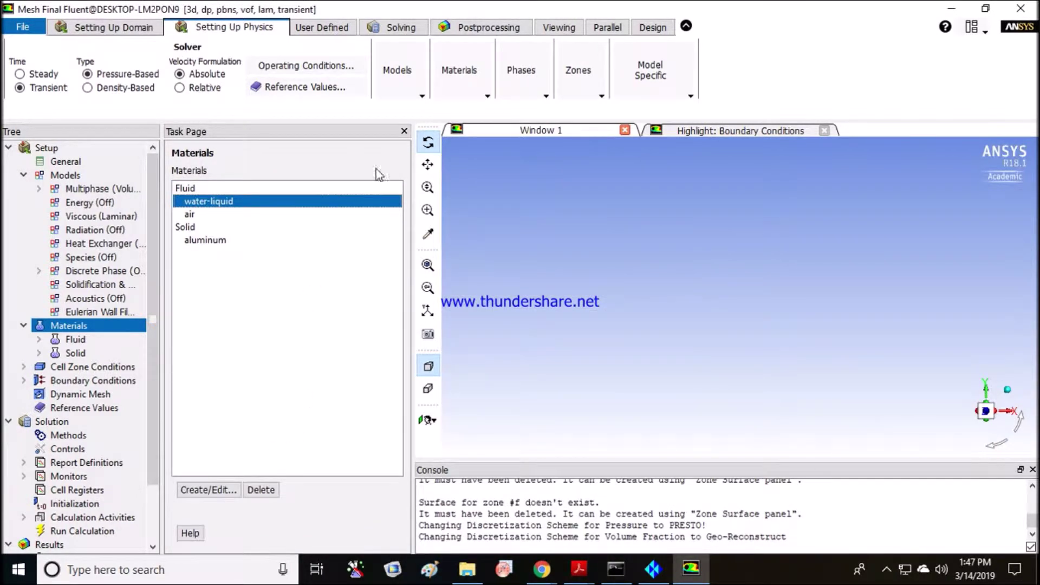
List all phases and review phase-1's air material without changes
click(541, 91)
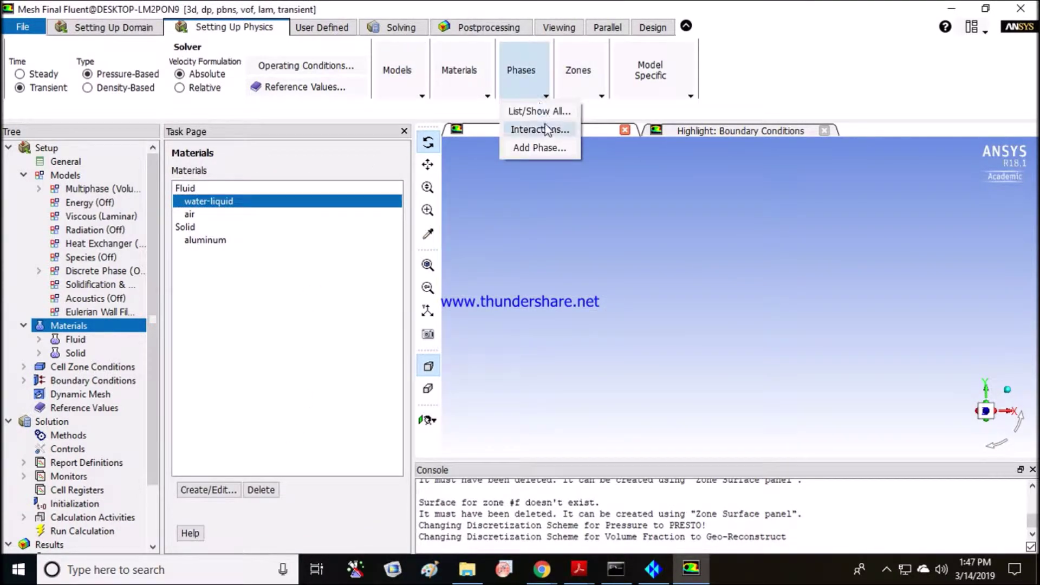
click(540, 112)
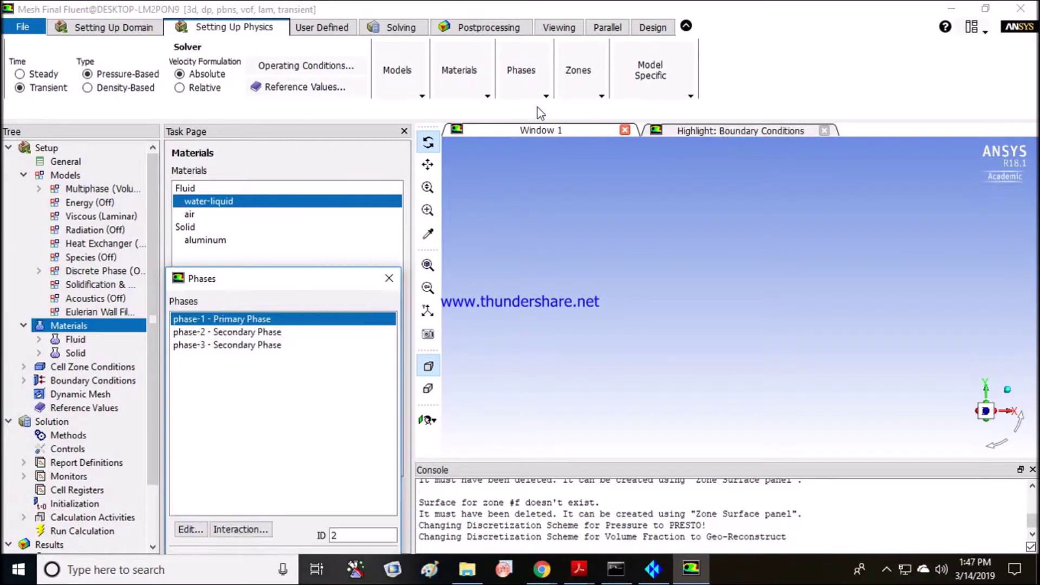
drag(254, 279, 349, 113)
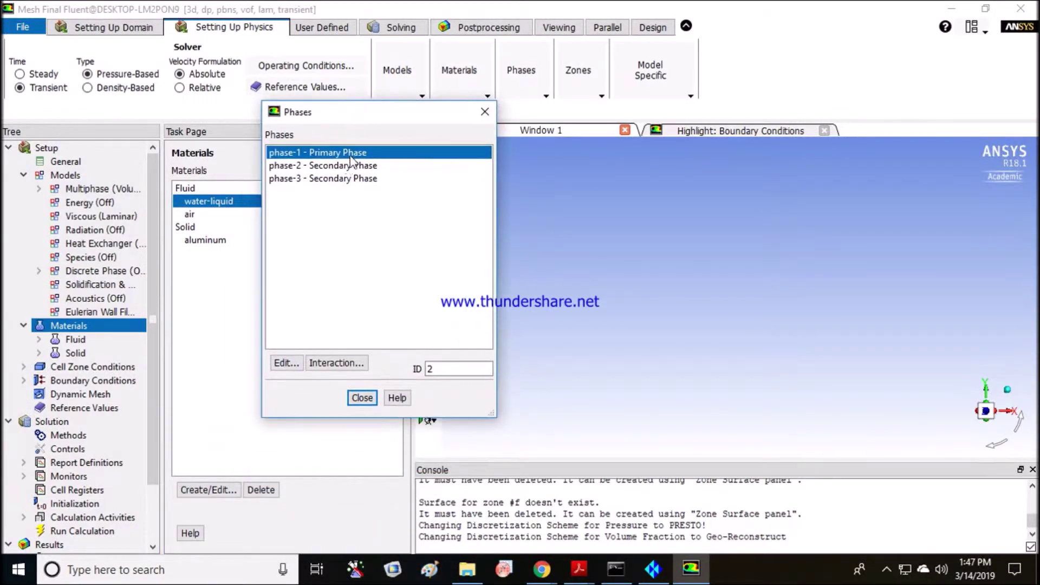
click(329, 180)
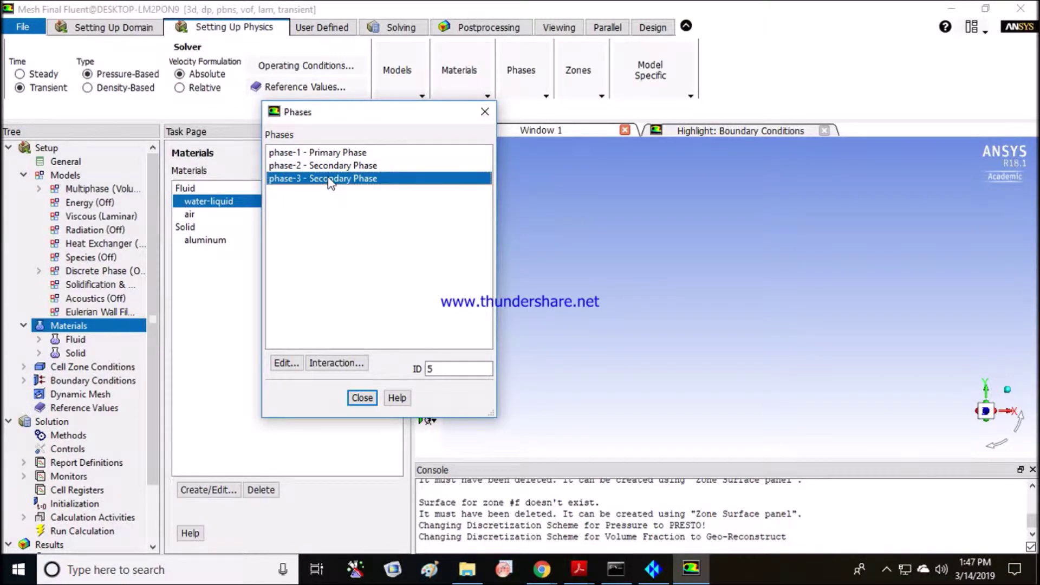
double_click(316, 154)
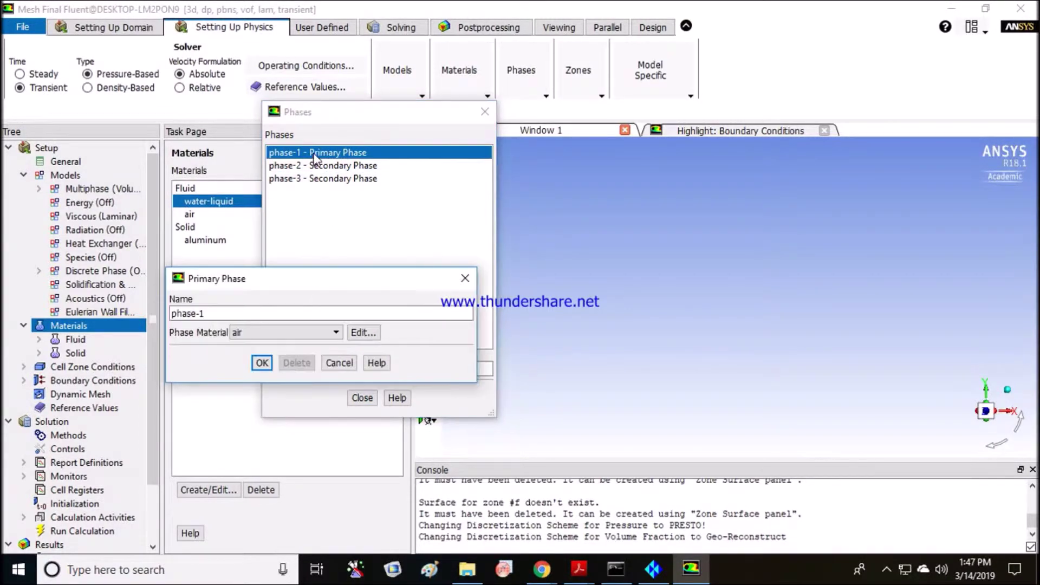
click(364, 333)
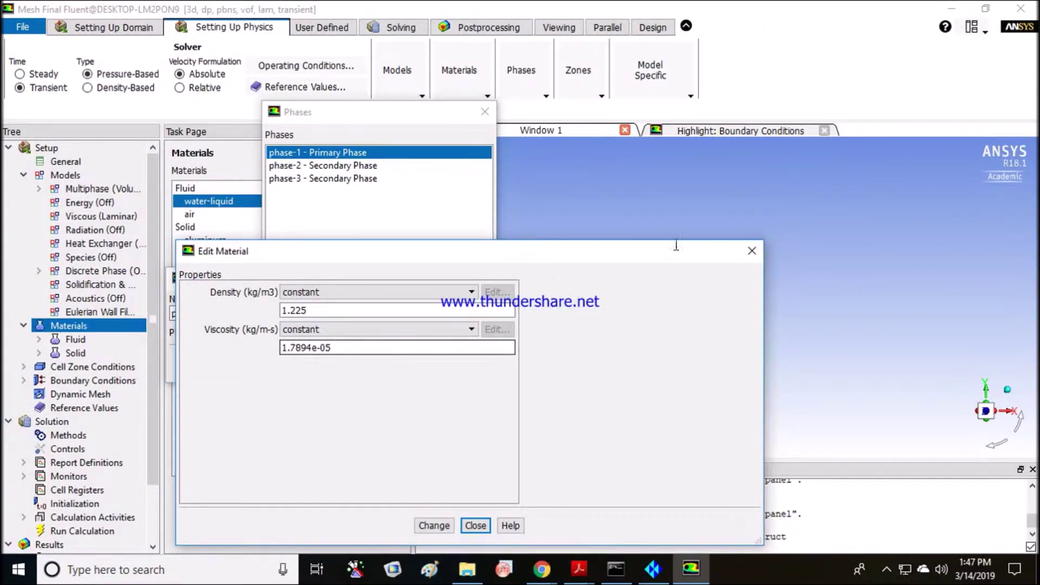
click(752, 250)
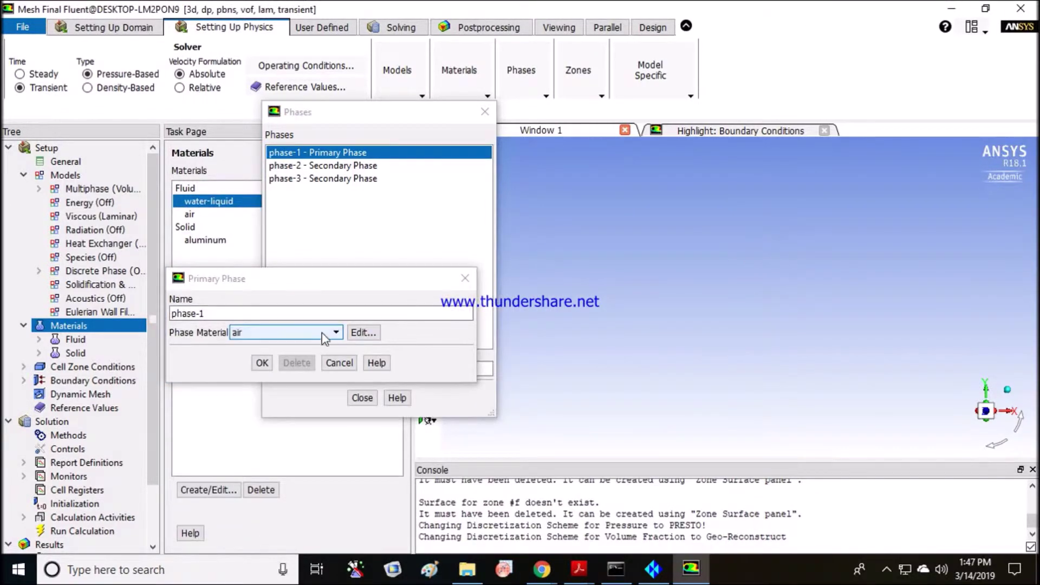
click(338, 363)
Set phase-2's material to water-liquid
double_click(336, 166)
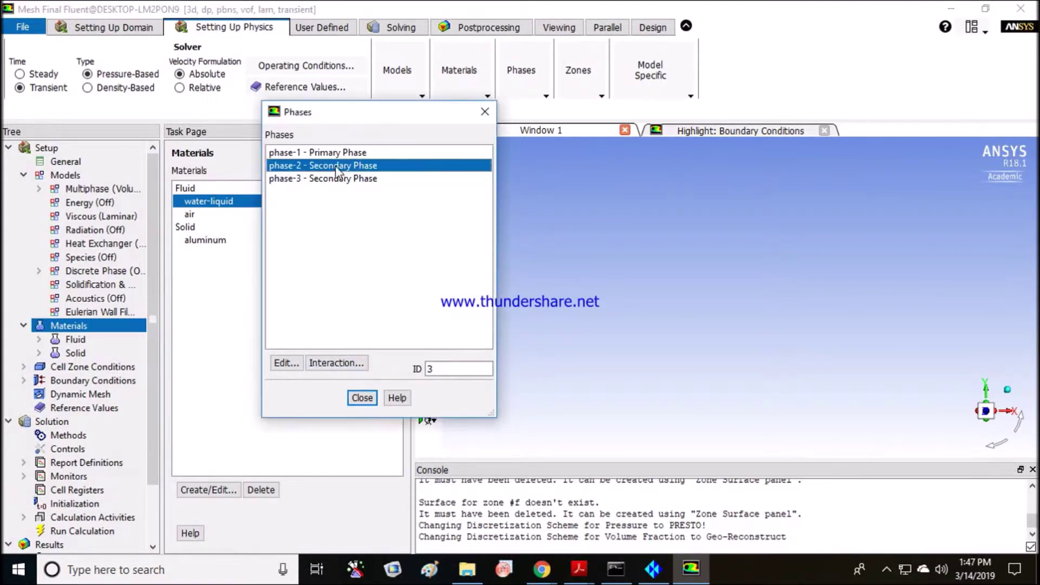
click(281, 332)
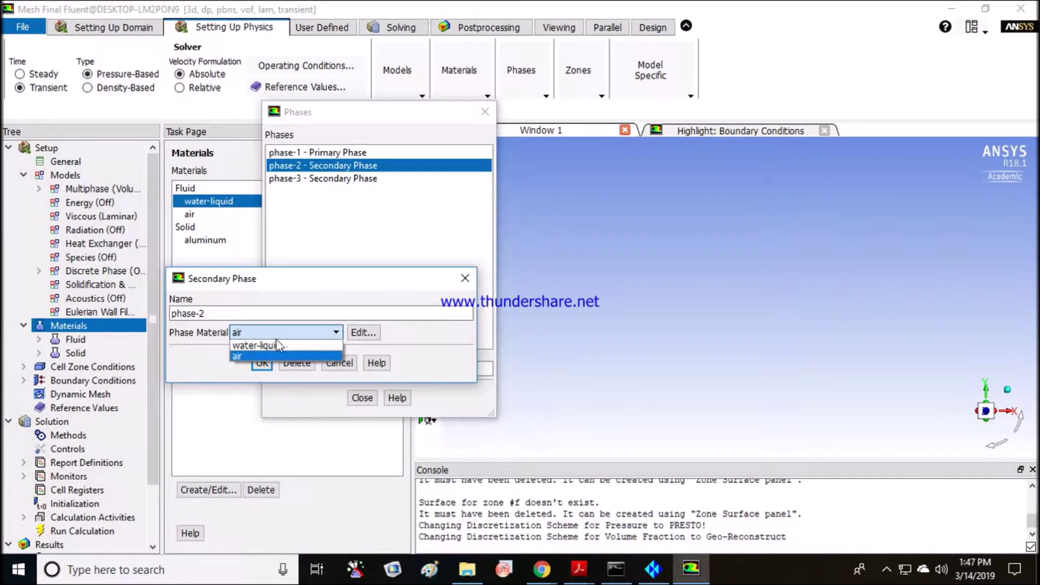
click(278, 347)
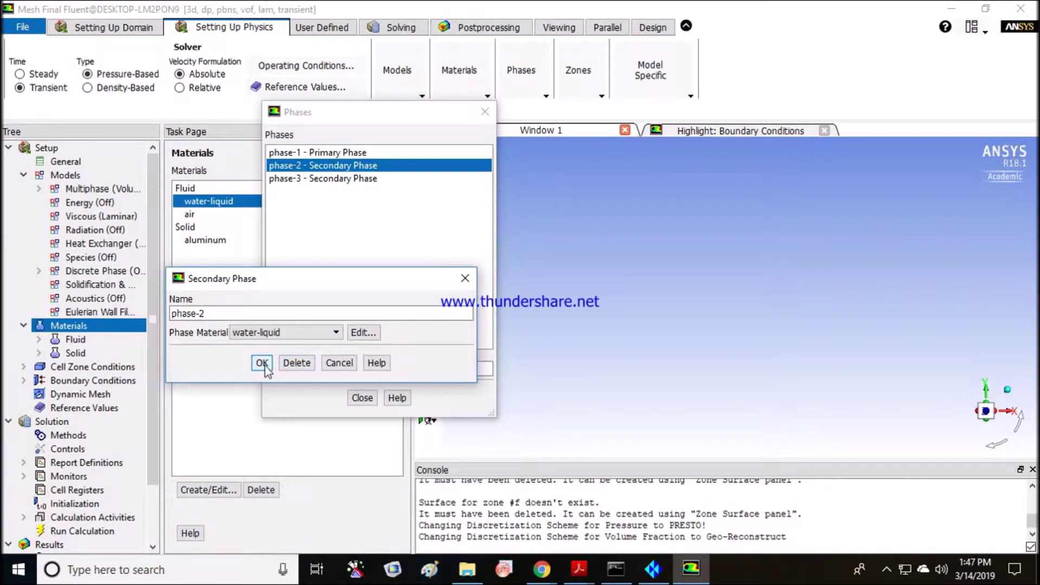
click(262, 363)
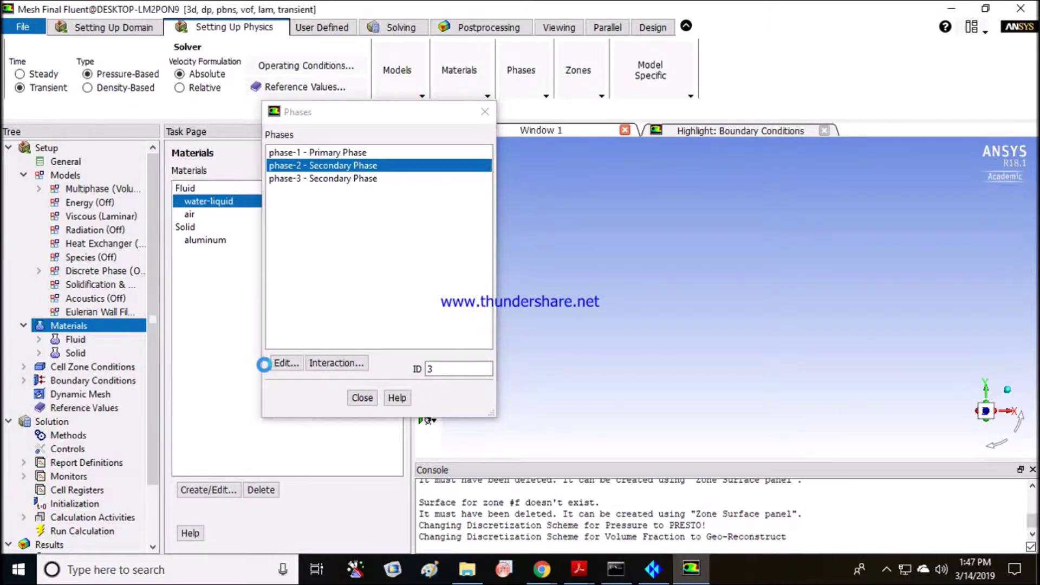
Delete phase-3, leaving only phase-1 and phase-2
click(312, 180)
double_click(330, 183)
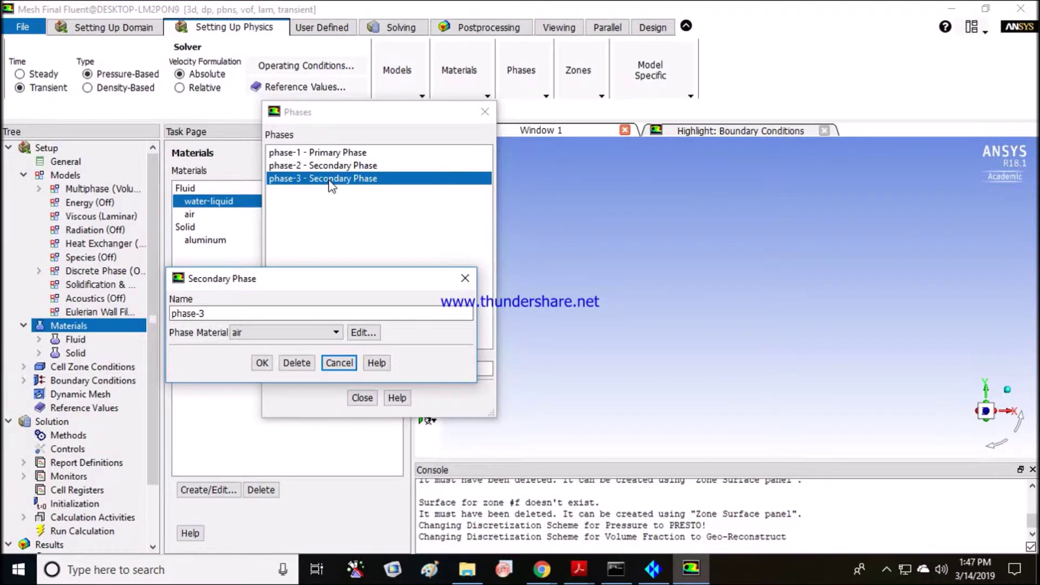
click(465, 278)
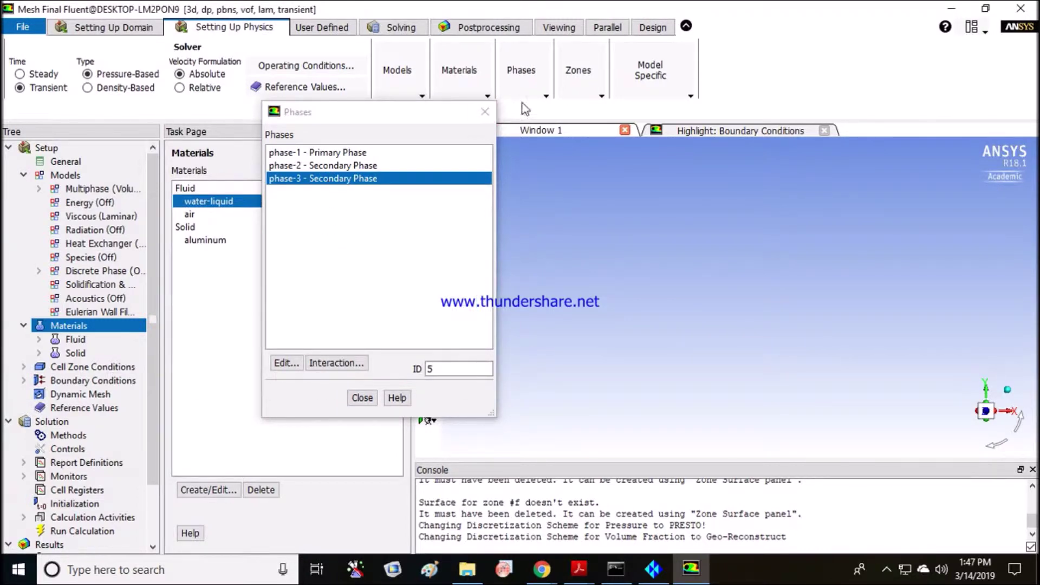
click(486, 107)
click(543, 96)
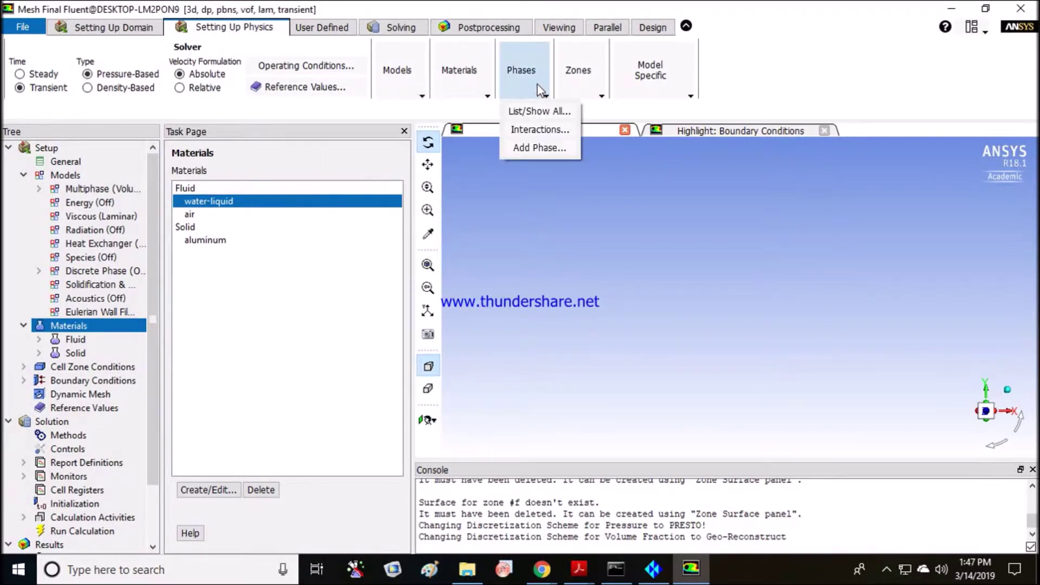
click(547, 111)
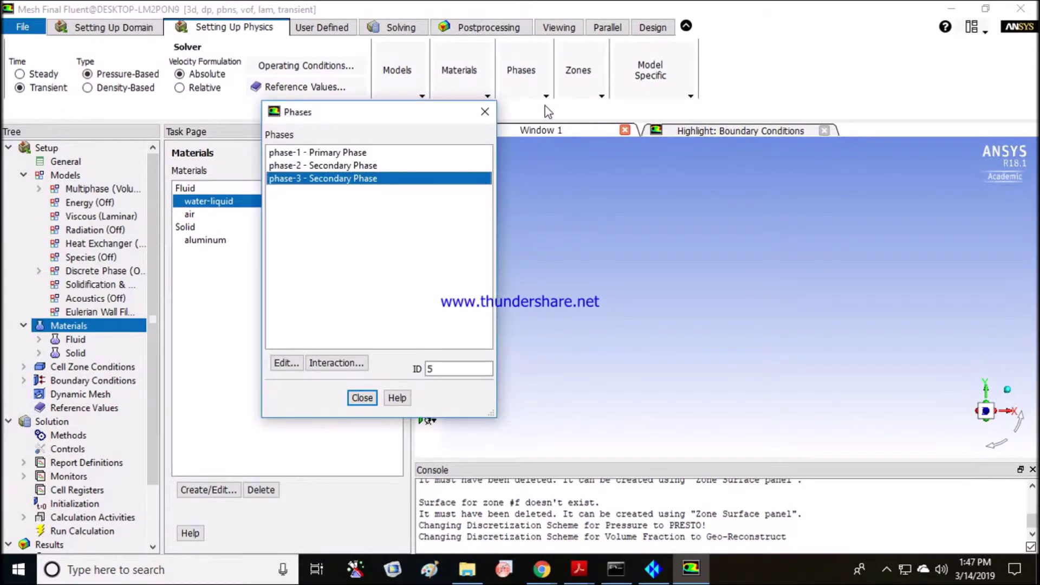
click(299, 368)
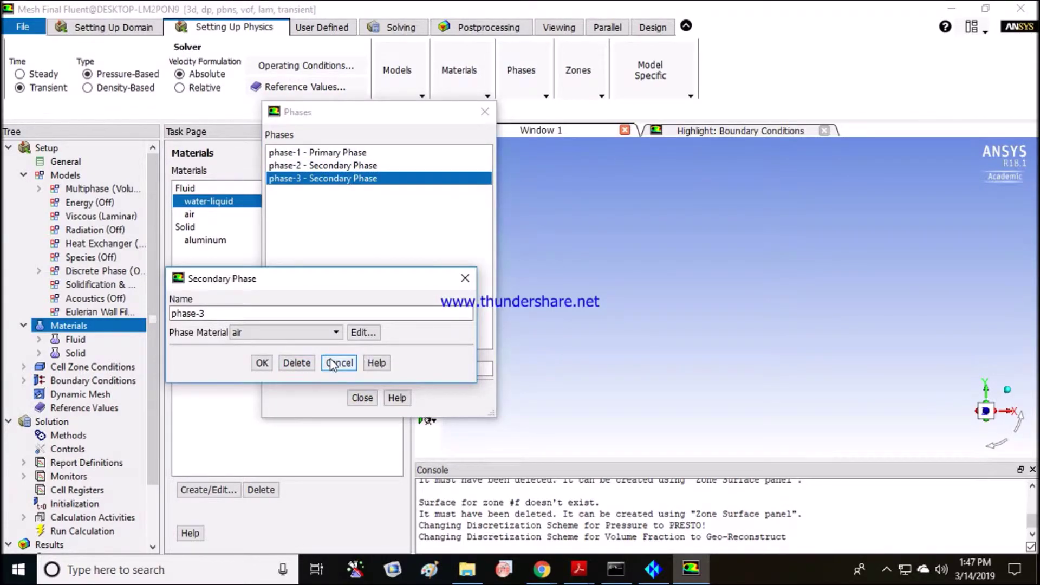
click(308, 363)
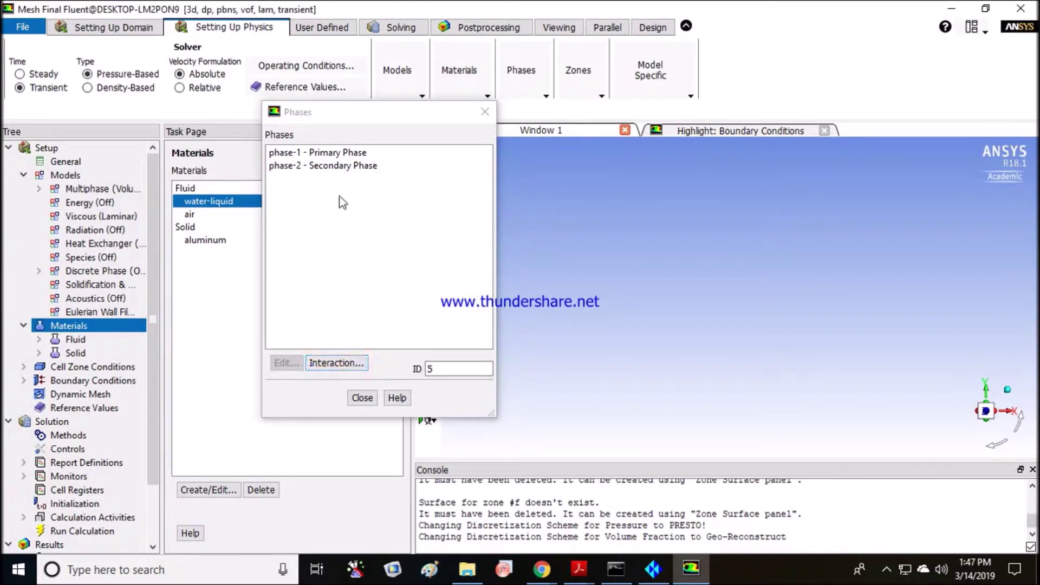
click(328, 166)
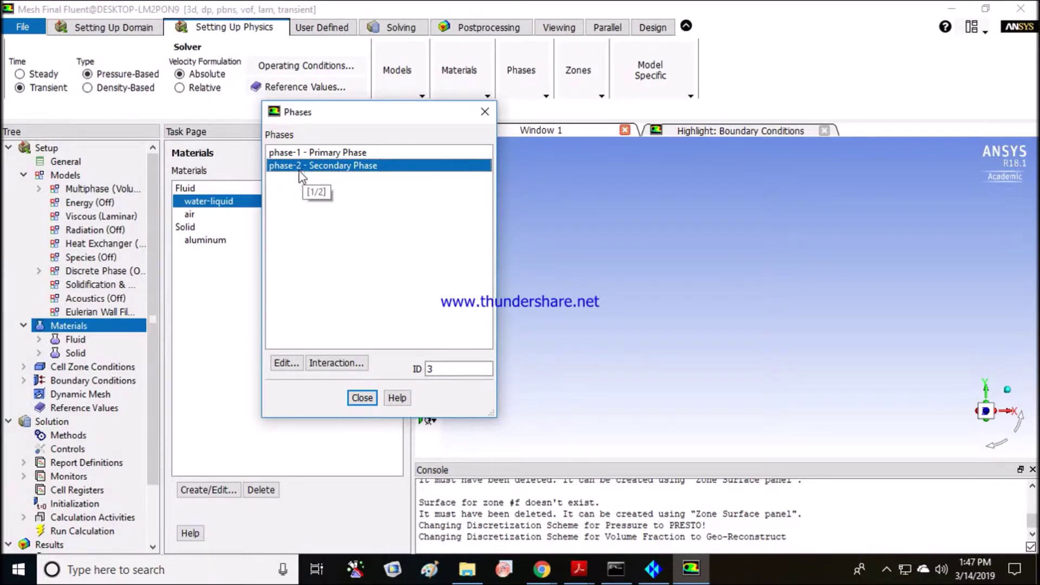
click(362, 399)
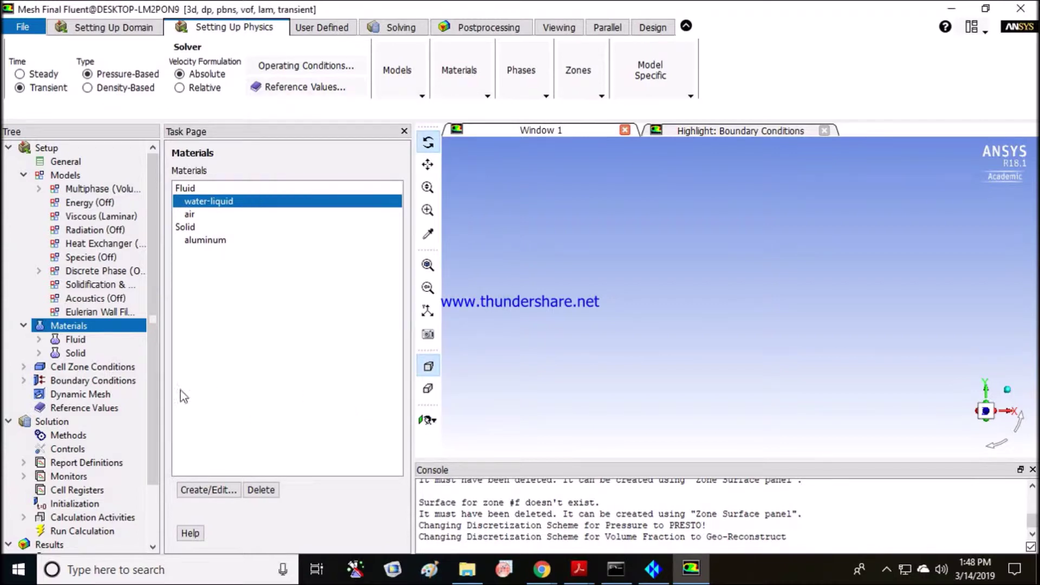
Highlight the inlet zone and change its type to mass-flow-inlet for the mixture
double_click(70, 381)
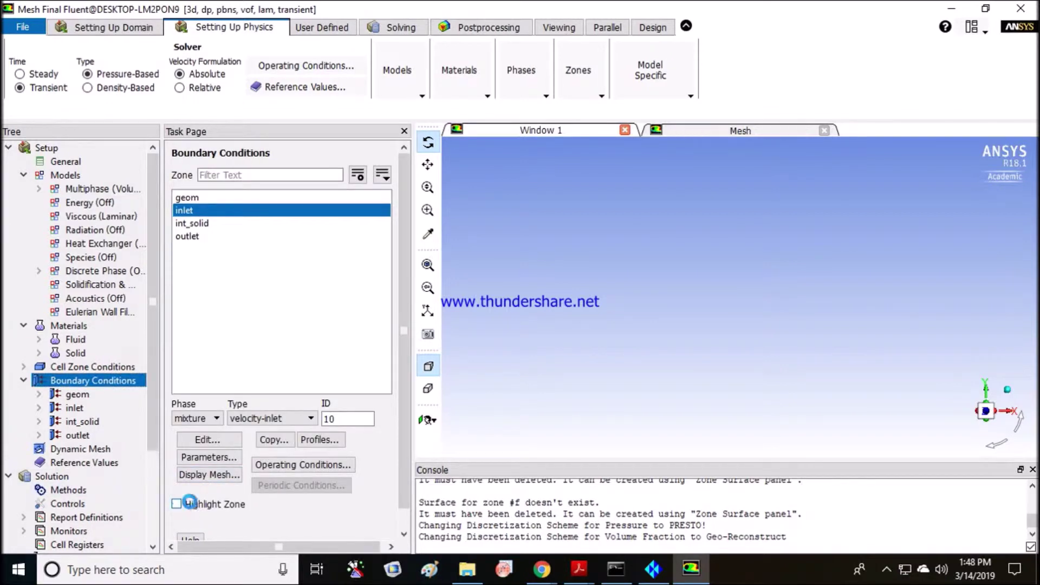
click(193, 507)
click(680, 132)
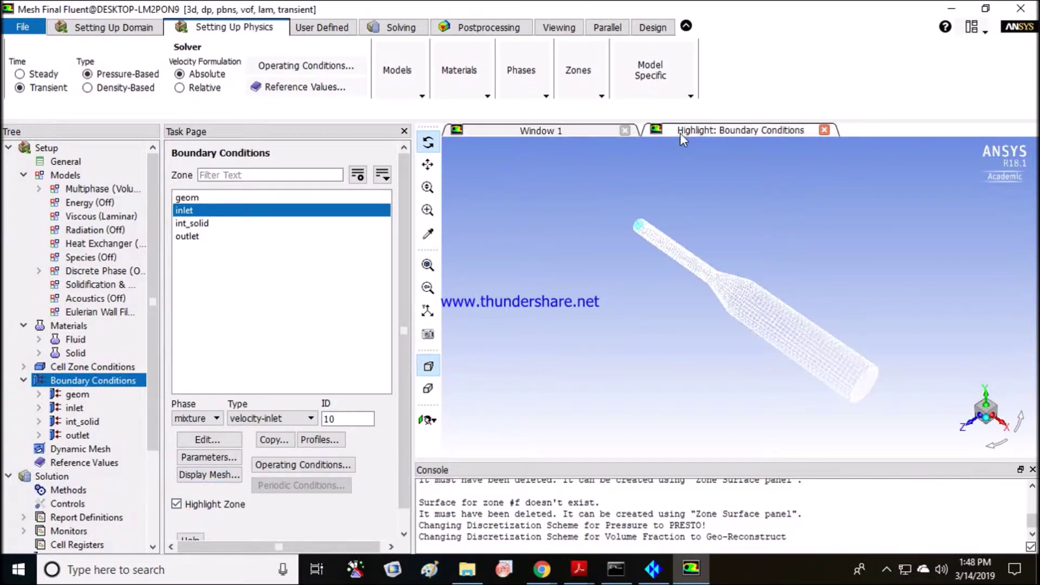
drag(662, 237, 698, 386)
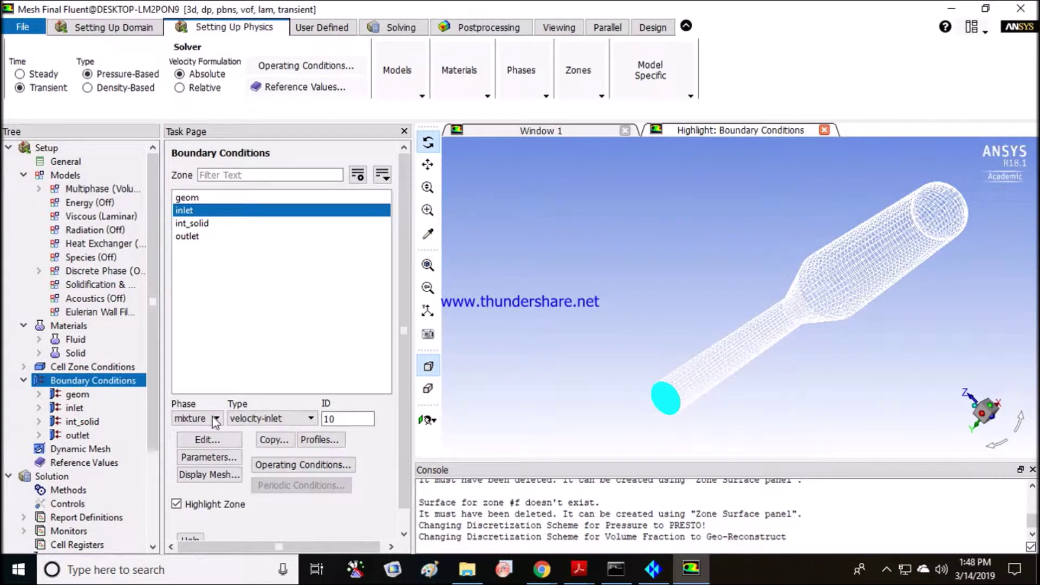
click(291, 421)
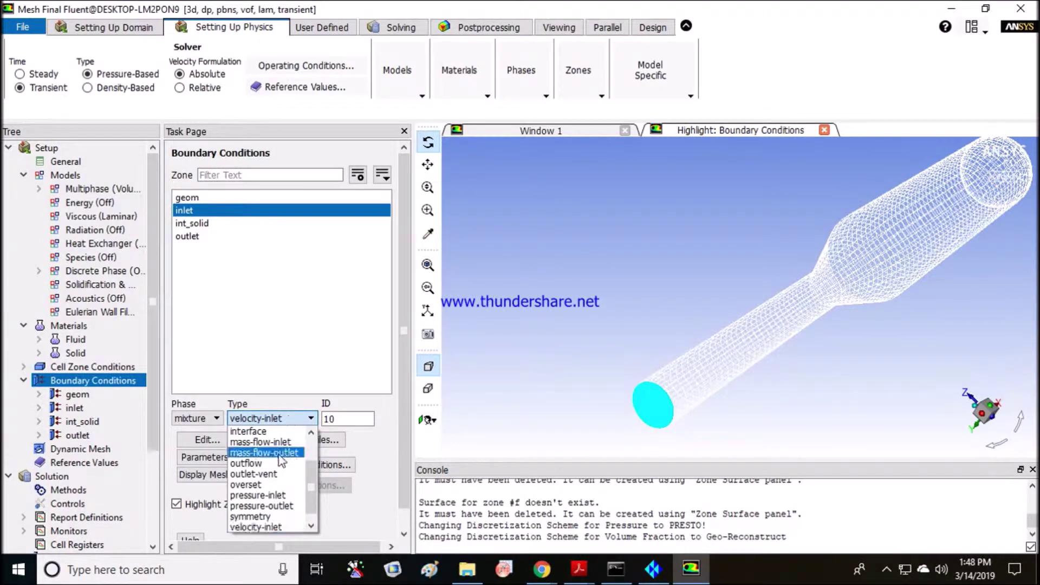
click(267, 444)
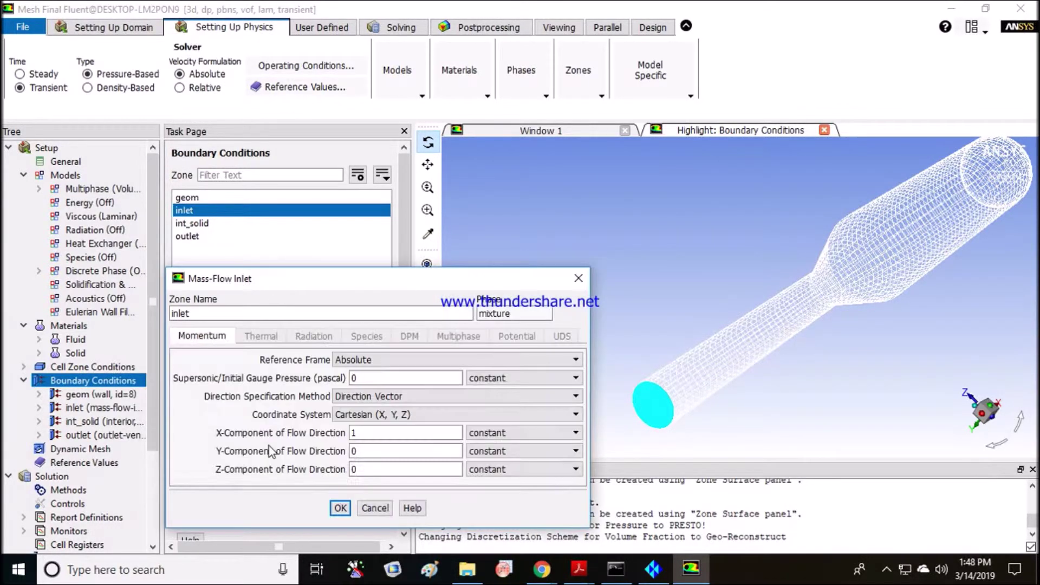
click(340, 509)
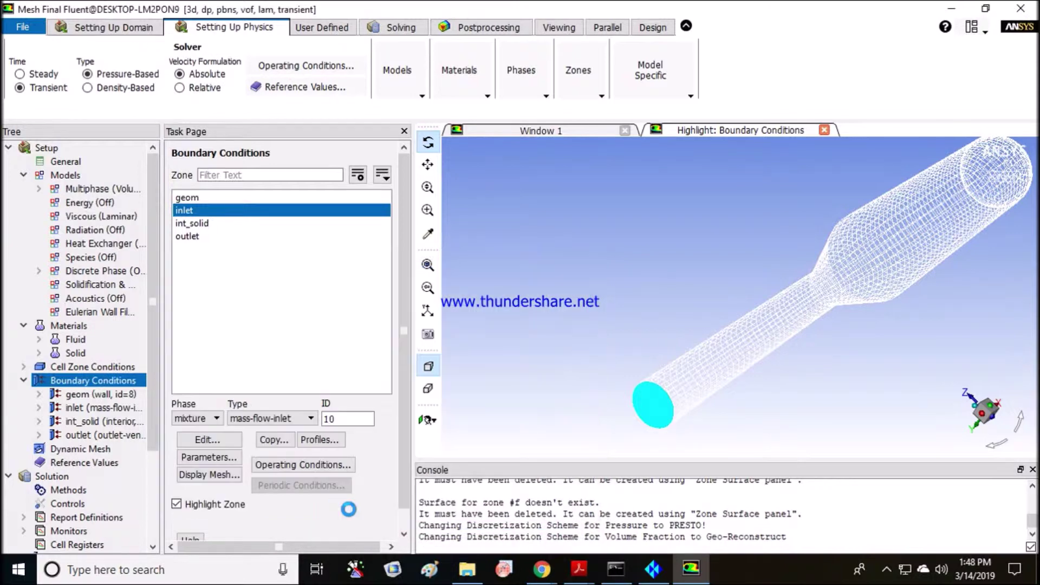
Keep the inlet's phase-1 mass flow rate at 0 kg/s
click(199, 418)
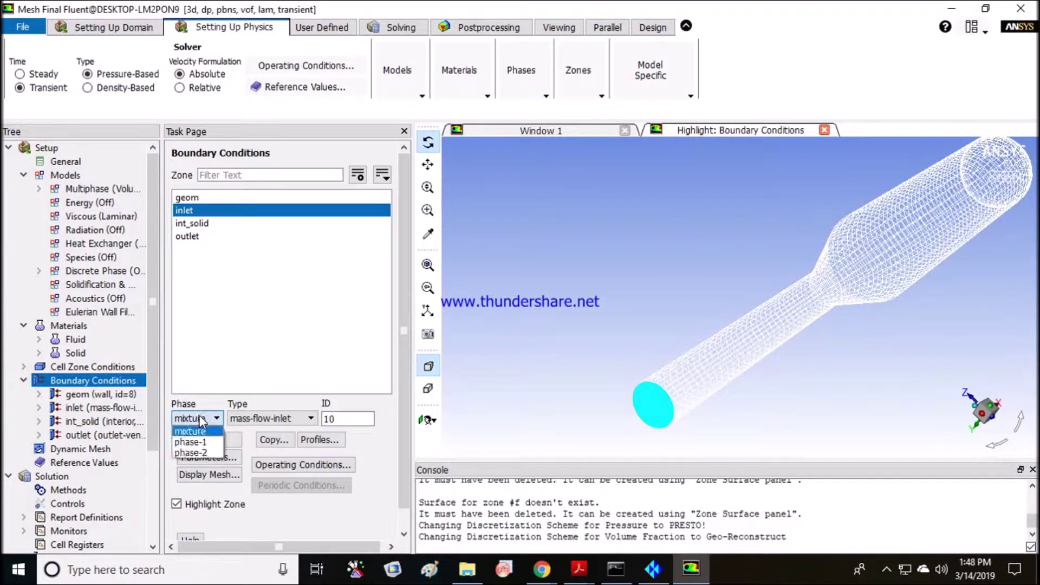
click(191, 453)
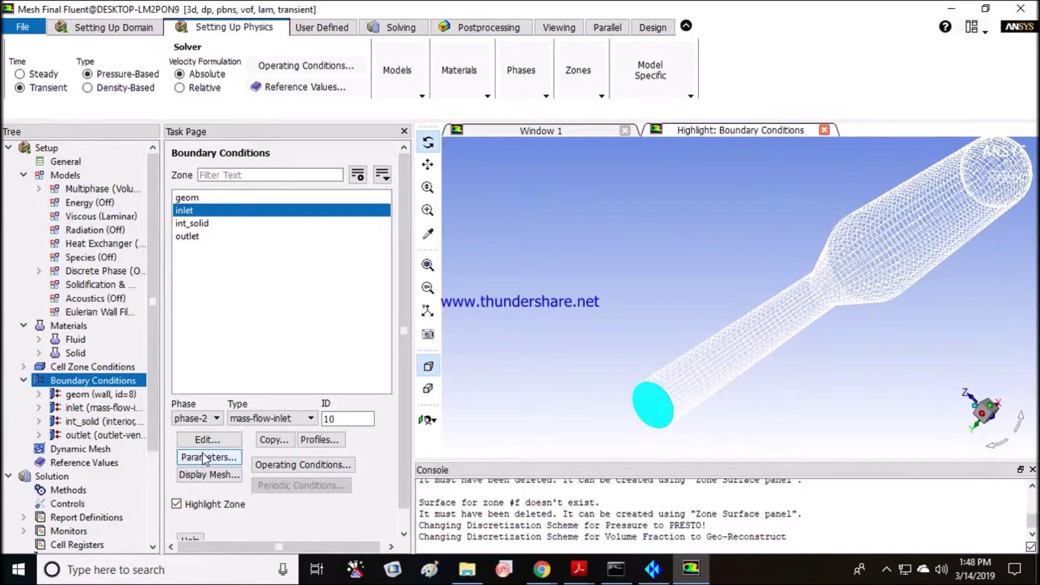
click(202, 420)
click(194, 444)
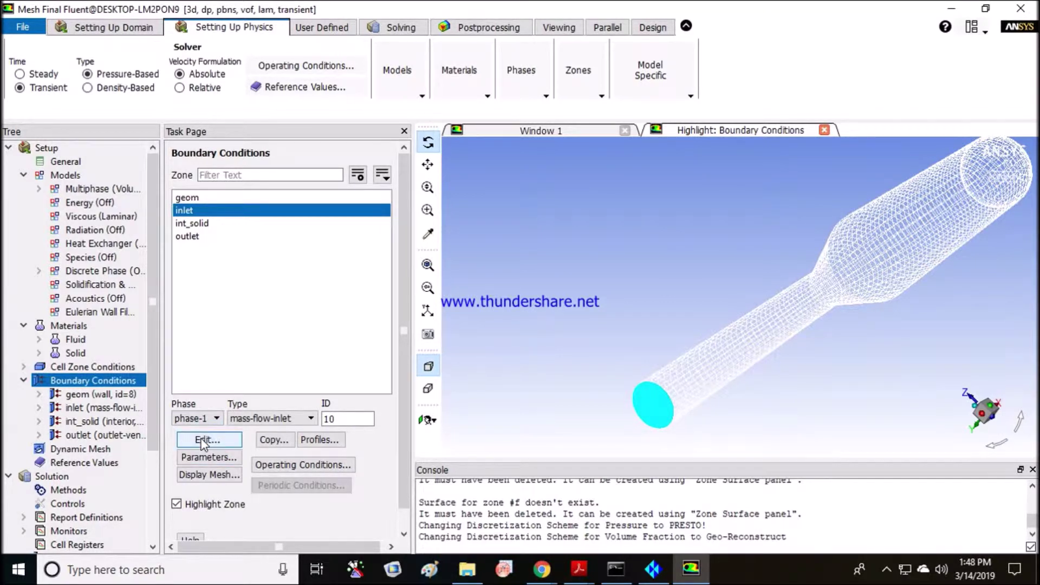
click(224, 440)
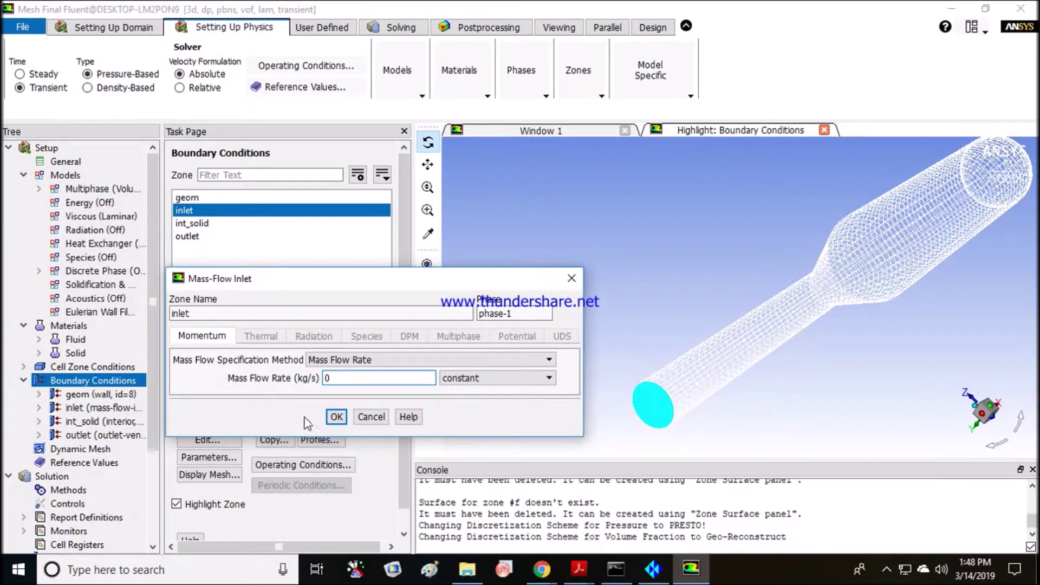
click(336, 417)
Set the inlet's phase-2 mass flow rate to 10 kg/s
click(206, 422)
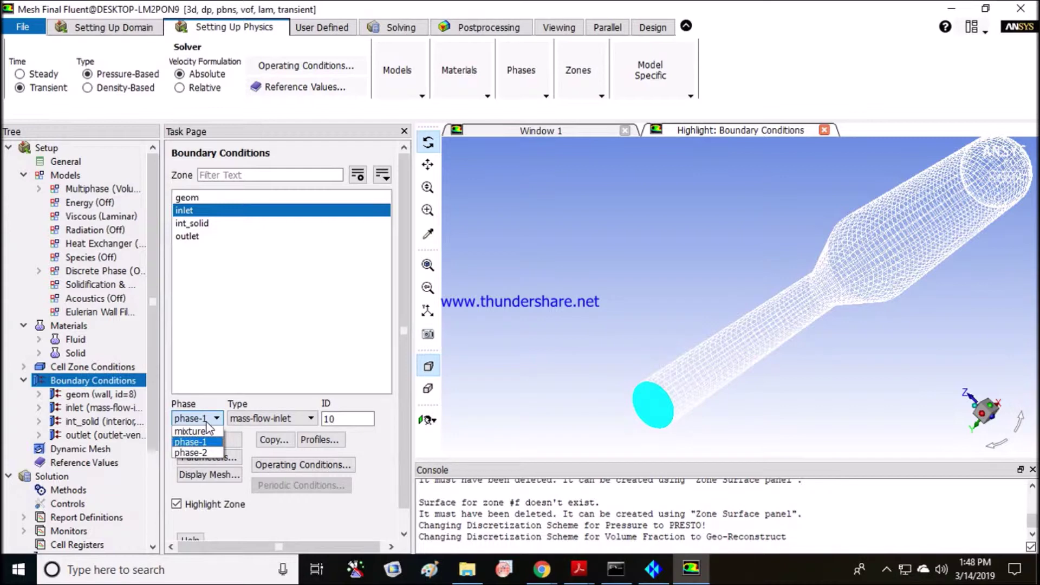
click(206, 453)
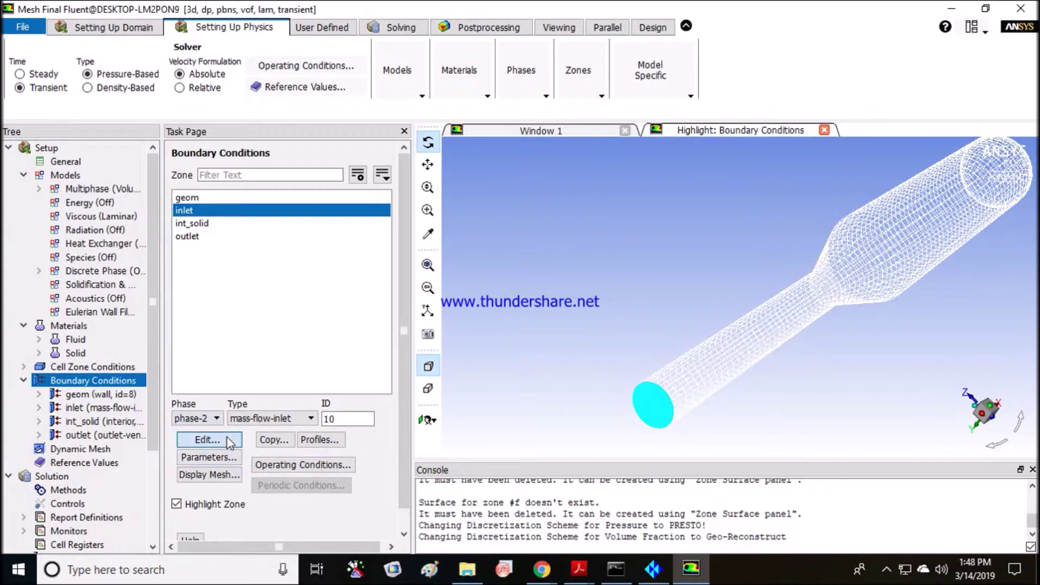
click(223, 439)
double_click(344, 378)
text(1)
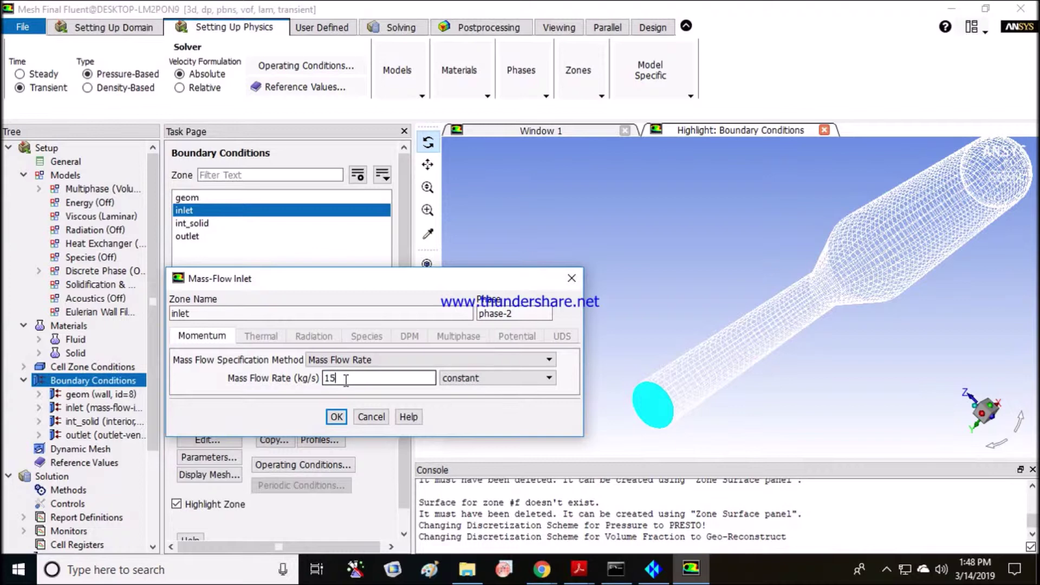
text(5)
click(336, 417)
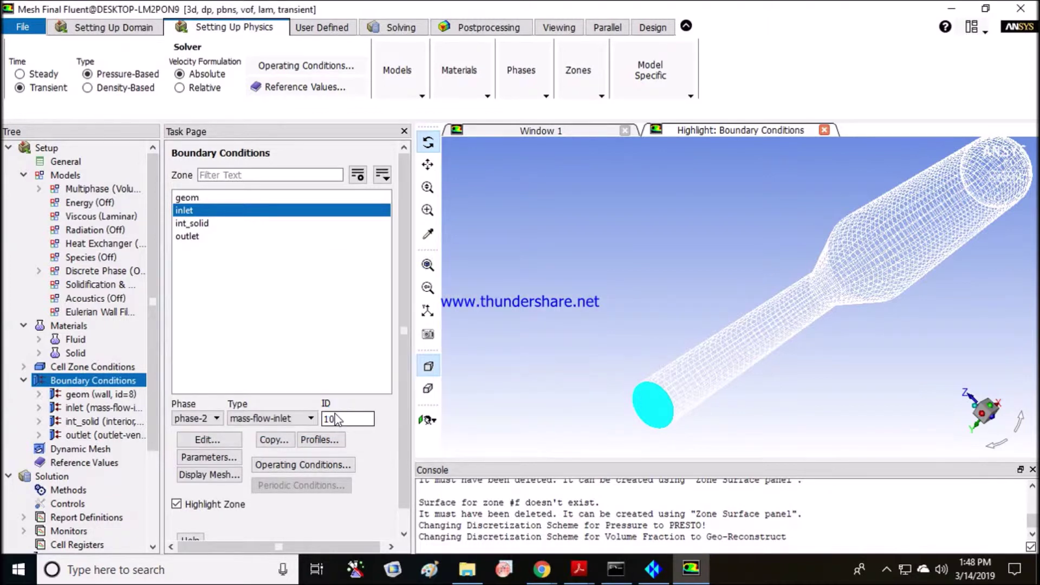
click(217, 439)
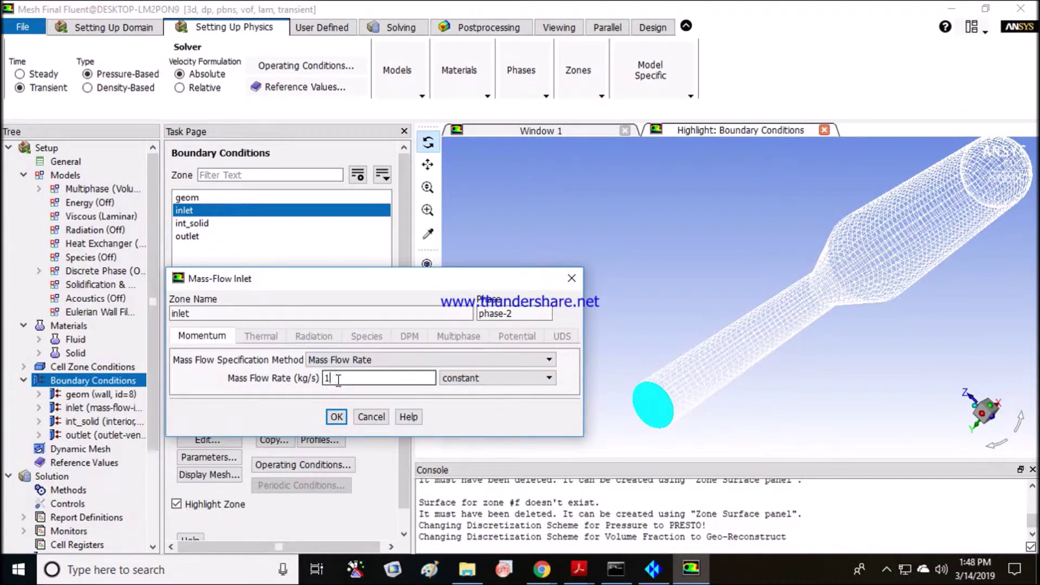
click(336, 417)
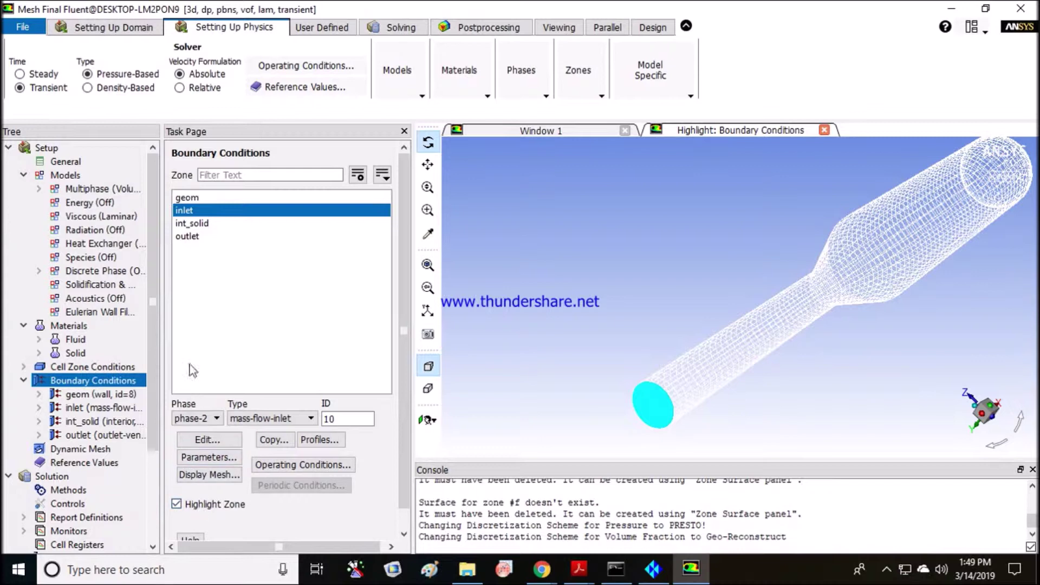
Make the outlet a pressure-outlet with 0 Pa gauge pressure for the mixture
click(194, 224)
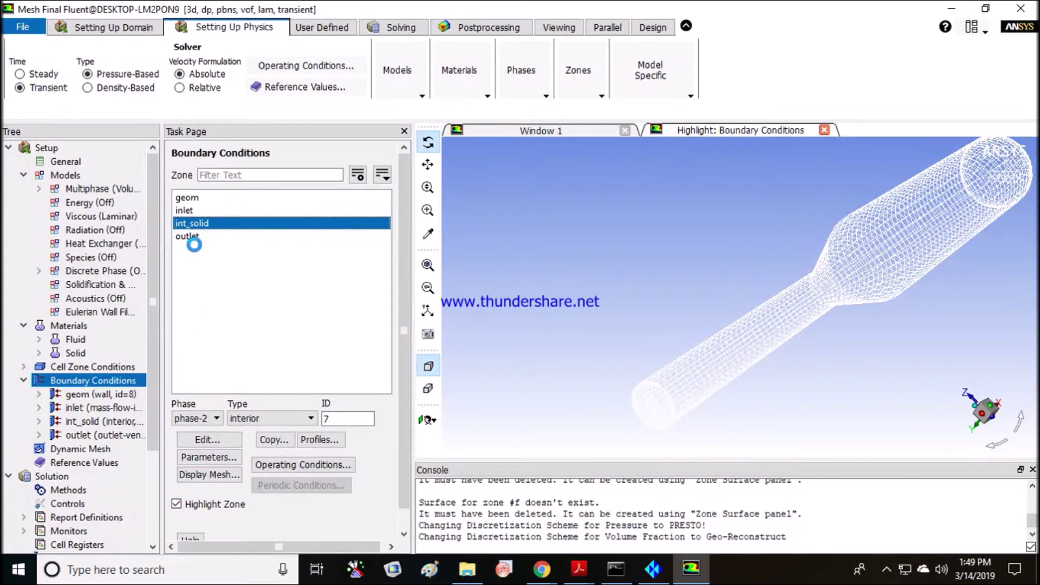
click(197, 238)
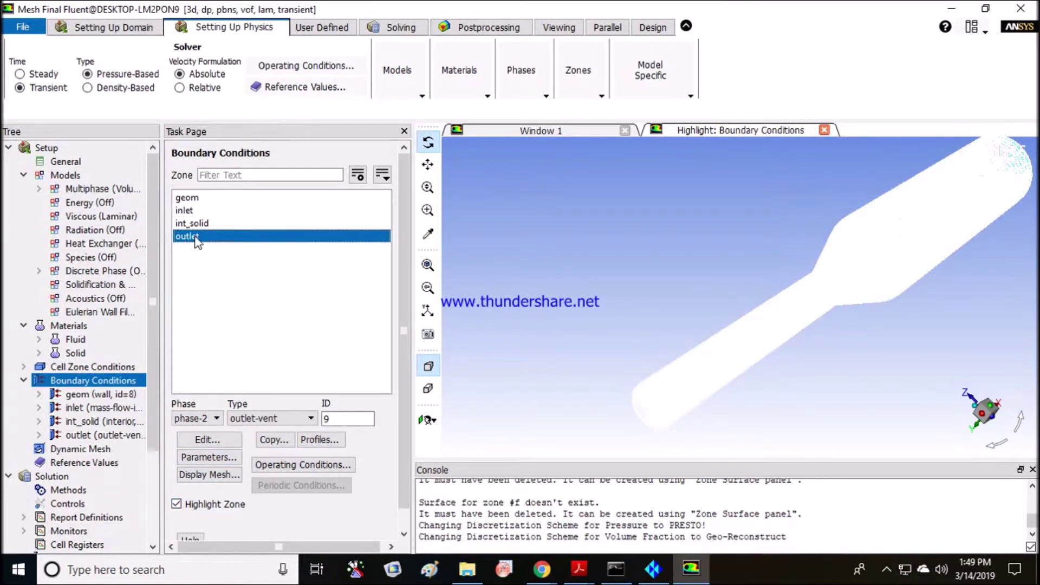
double_click(197, 239)
click(370, 410)
click(207, 418)
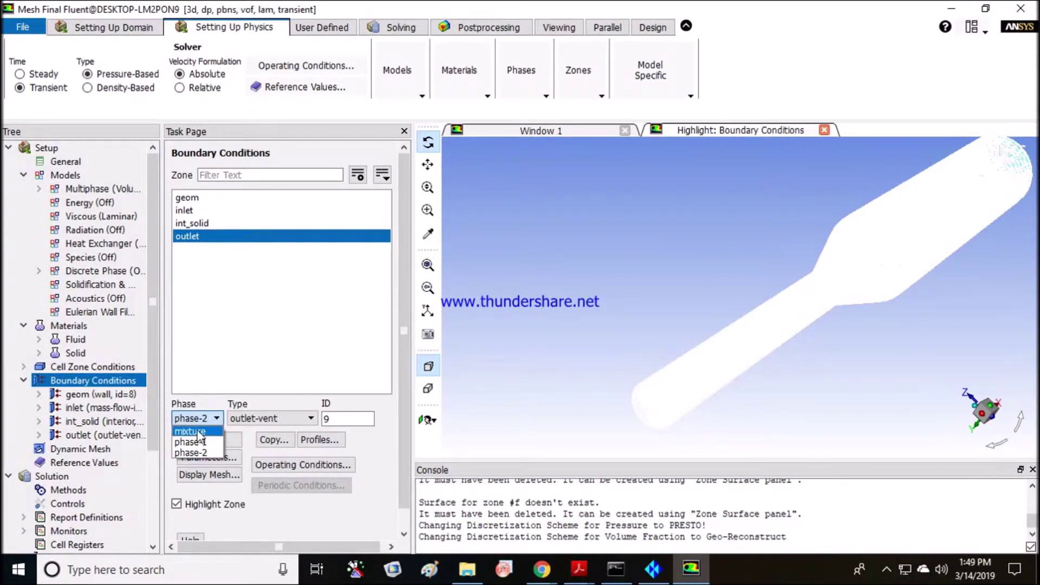
click(197, 432)
click(271, 419)
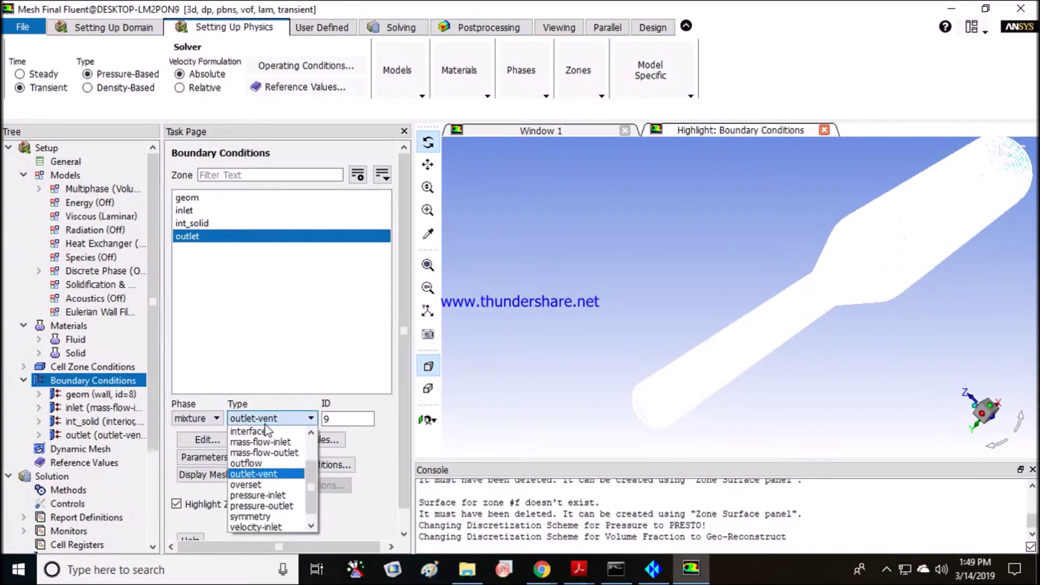
click(265, 506)
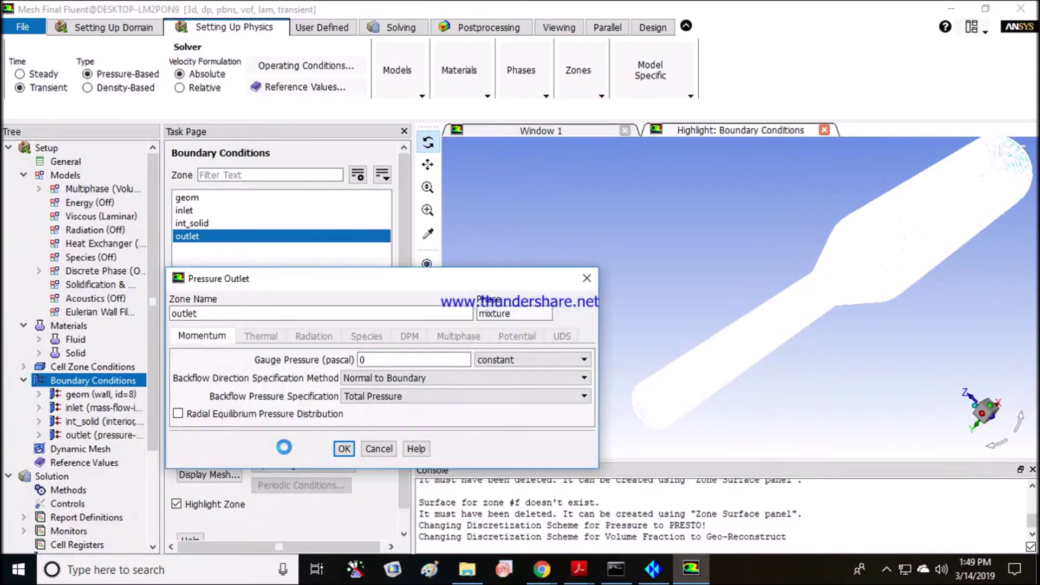
click(345, 449)
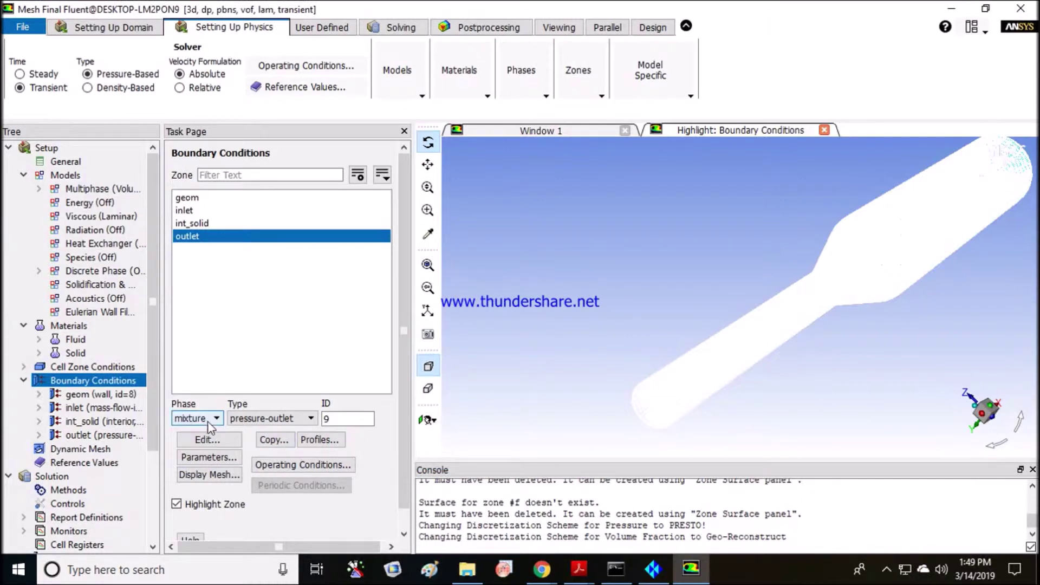
Review the outlet's phase-1 and phase-2 settings, then select the geom wall
click(207, 420)
click(201, 444)
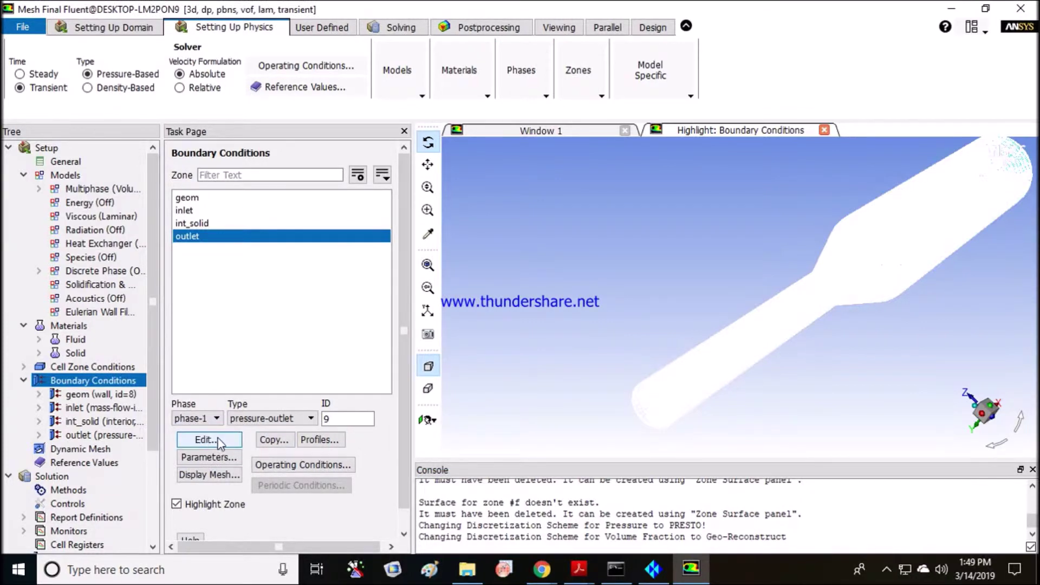
click(206, 420)
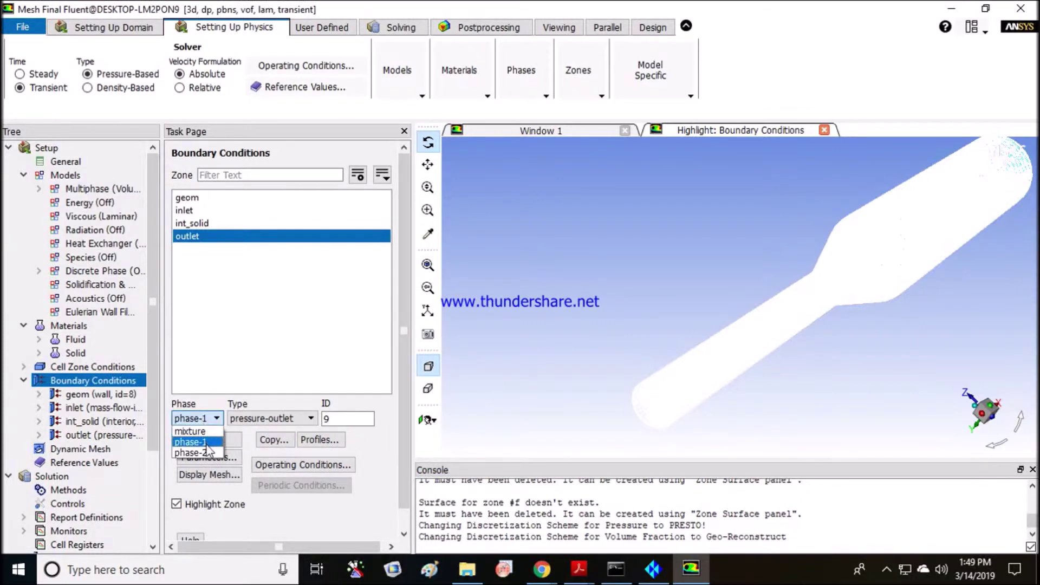
click(201, 457)
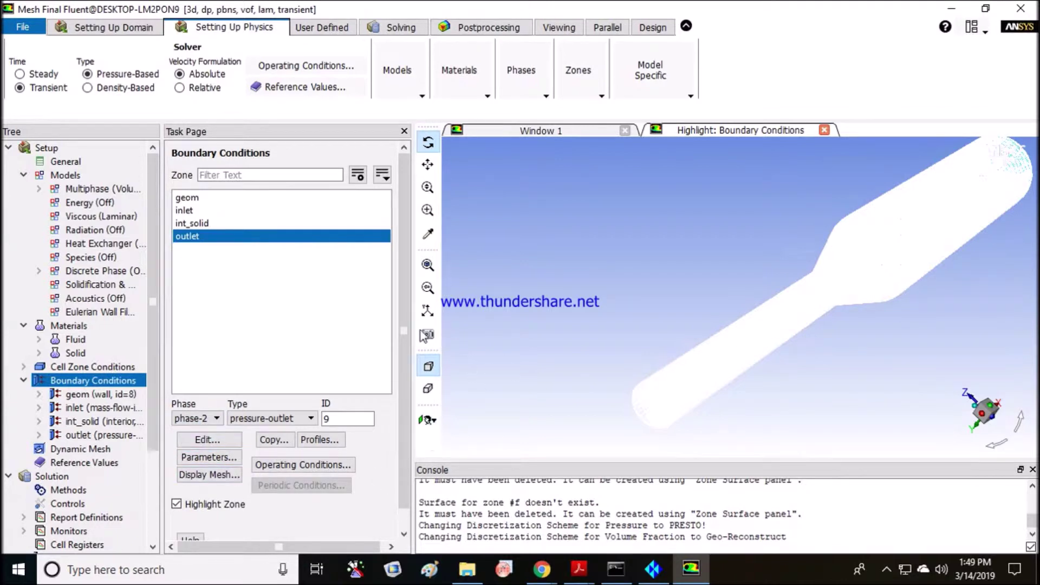
scroll(407, 379, down, 1)
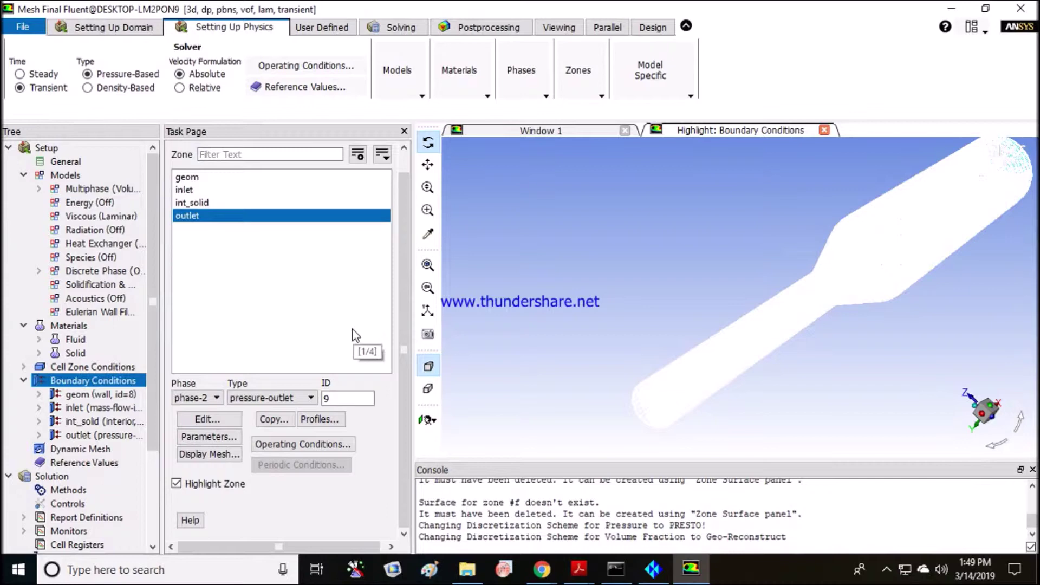
click(84, 394)
Show the Solution Methods page with SIMPLE coupling and PRESTO! pressure
drag(153, 402, 153, 467)
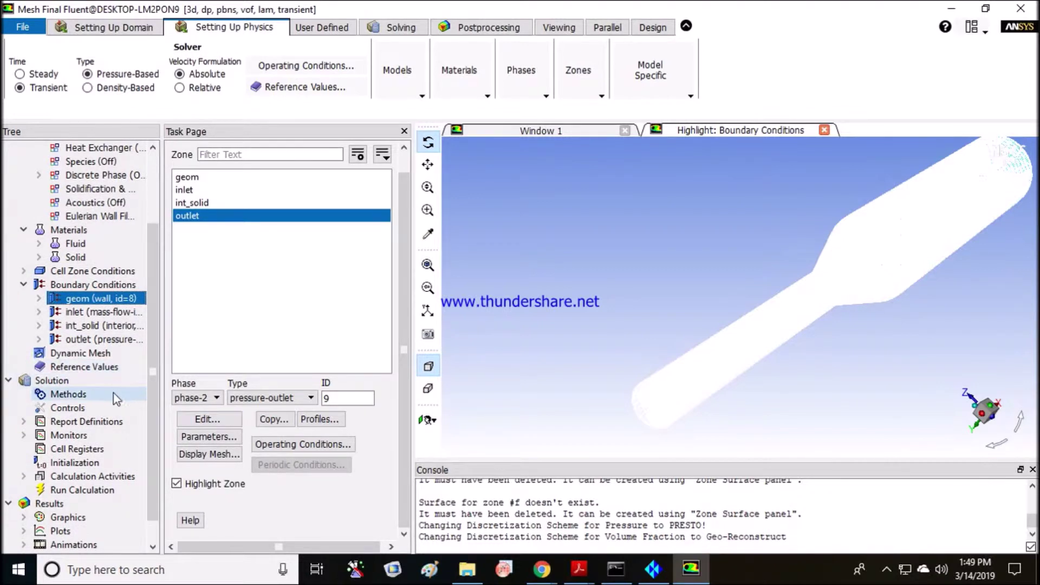
click(82, 394)
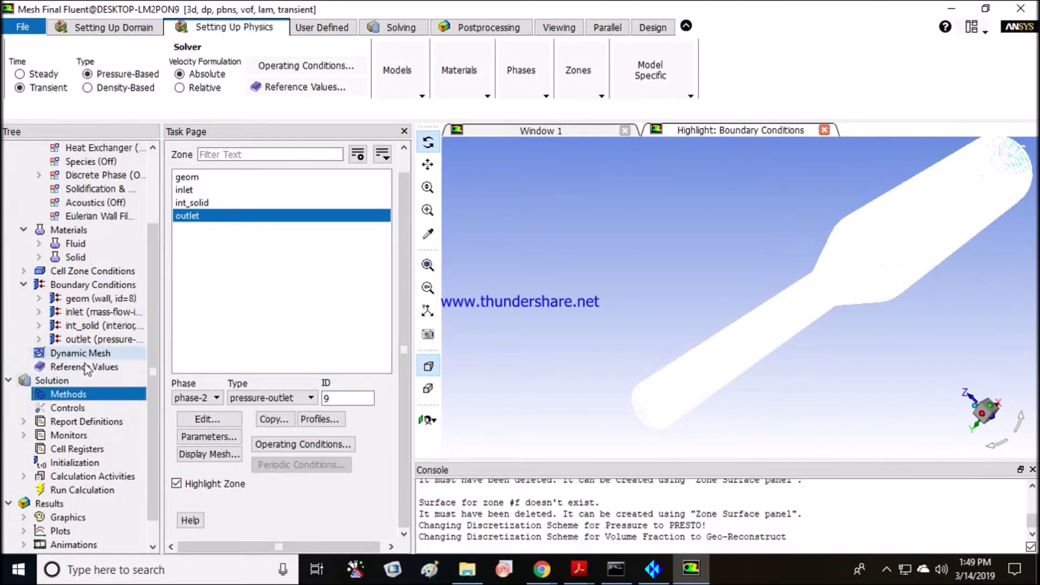
click(76, 398)
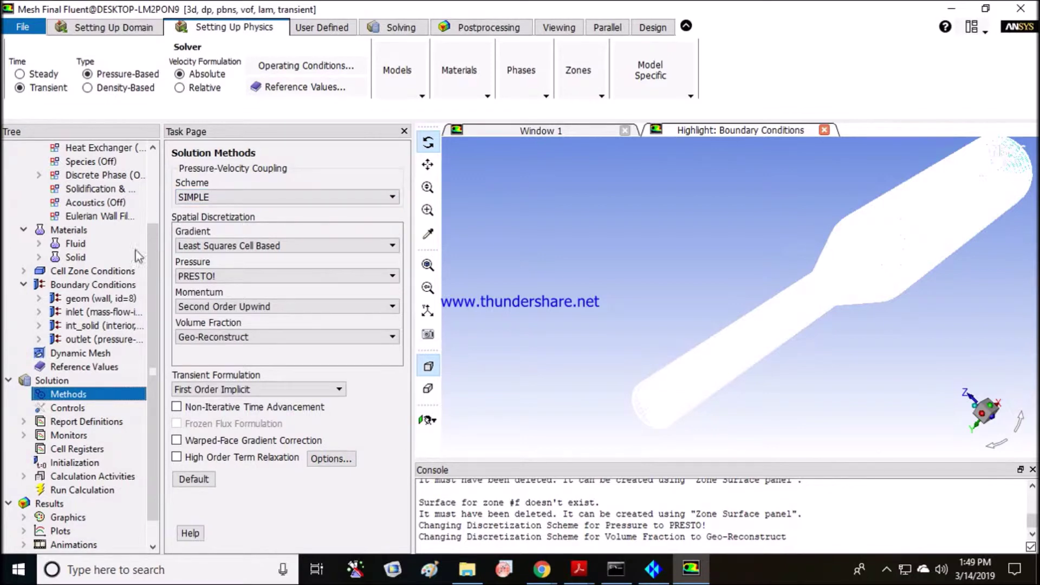
Review the Volume of Fluid multiphase and Laminar viscous models, then return to Solution Methods
drag(156, 261, 154, 169)
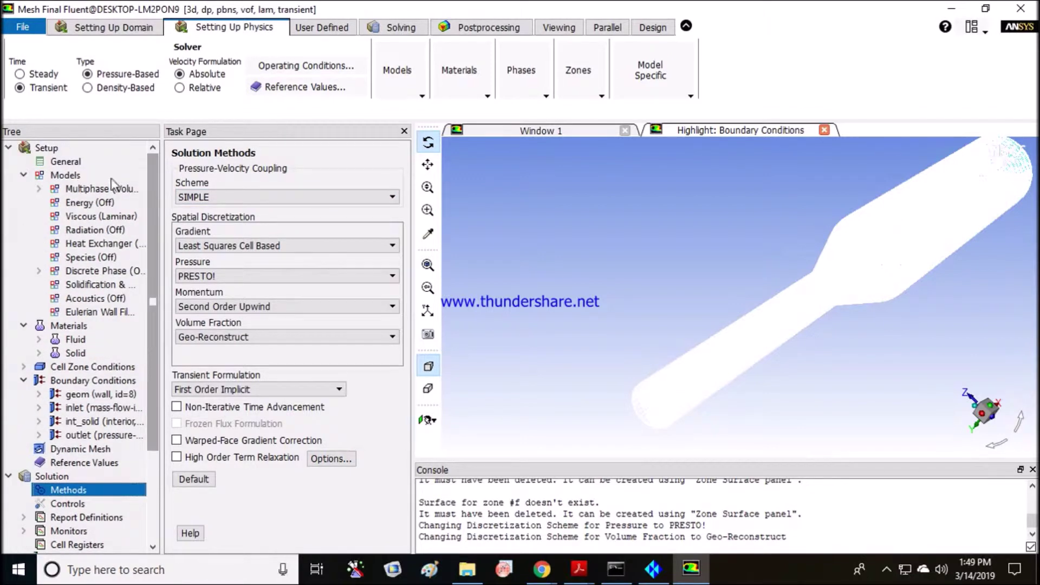
double_click(89, 189)
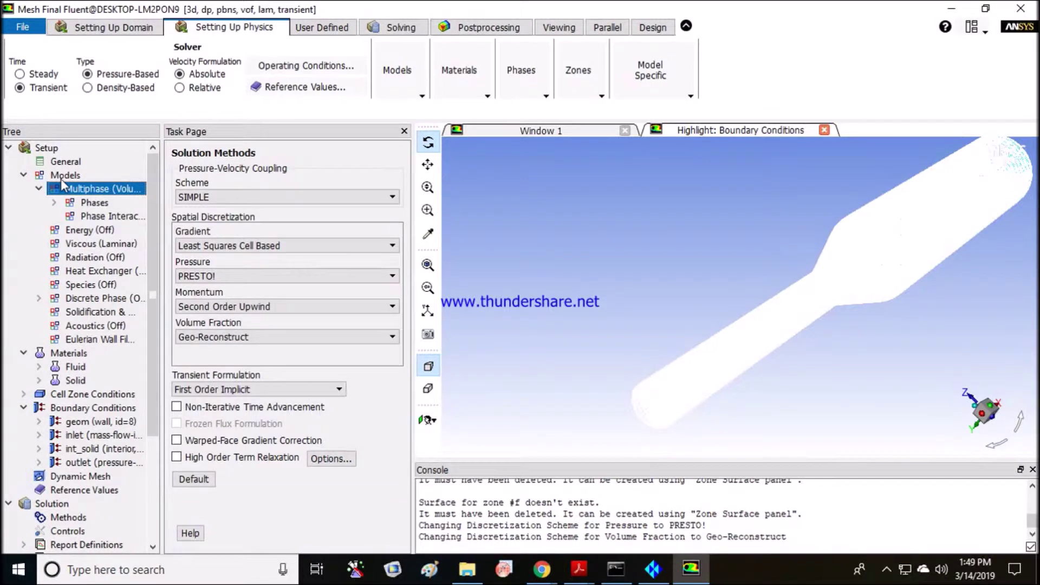
double_click(61, 185)
click(430, 101)
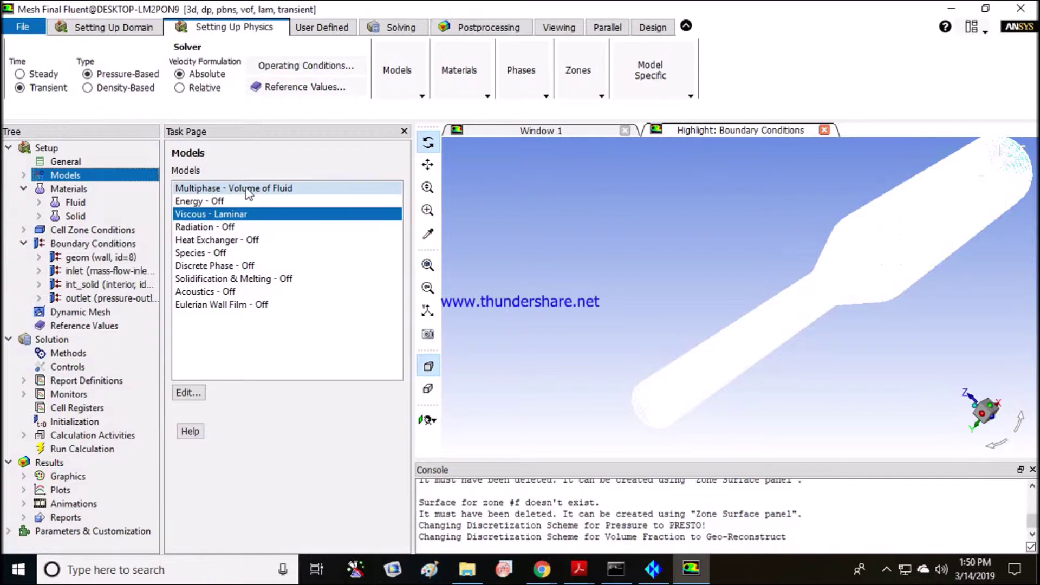
click(284, 190)
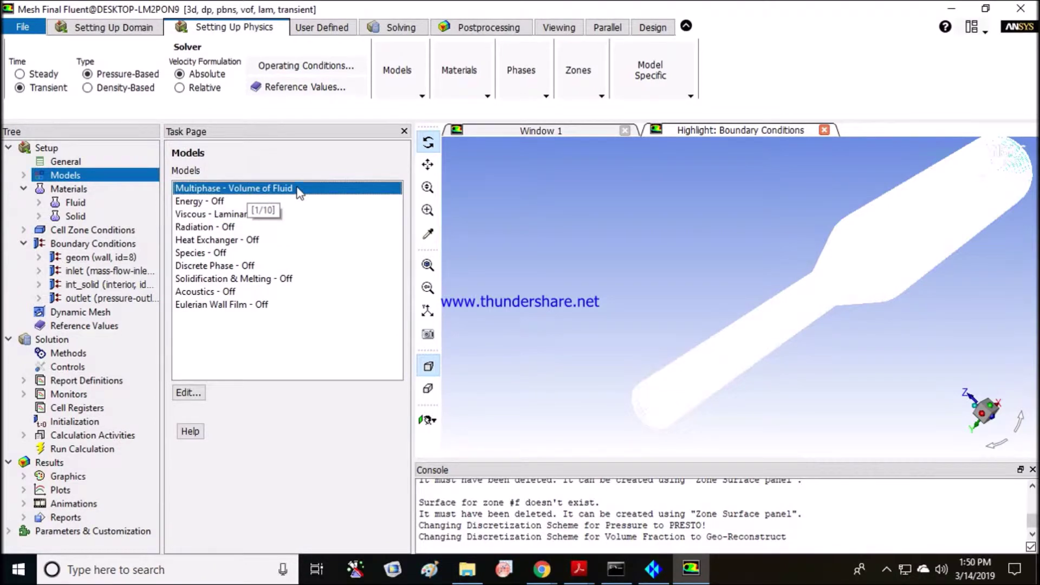
click(208, 217)
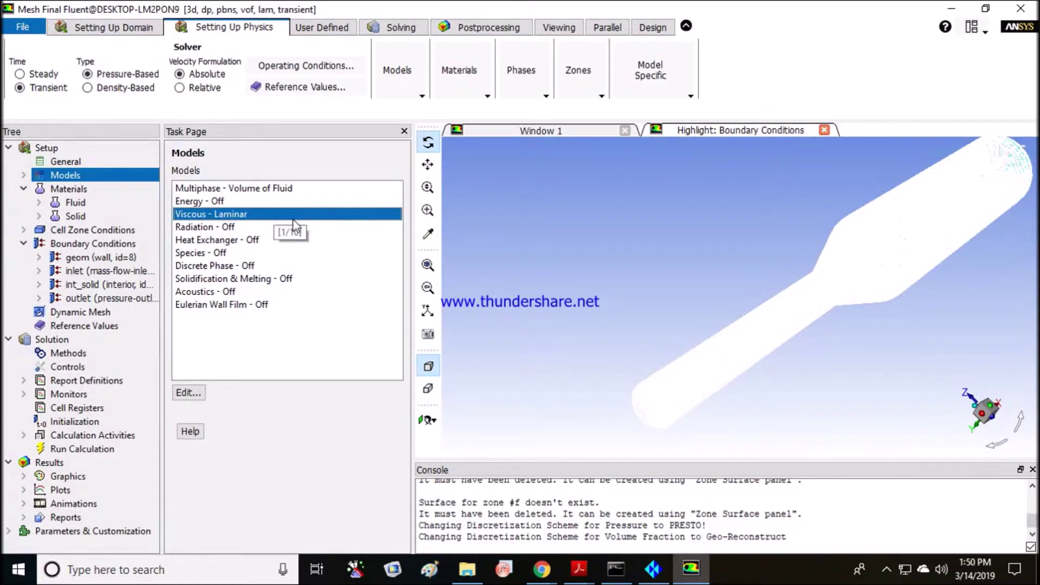
click(80, 355)
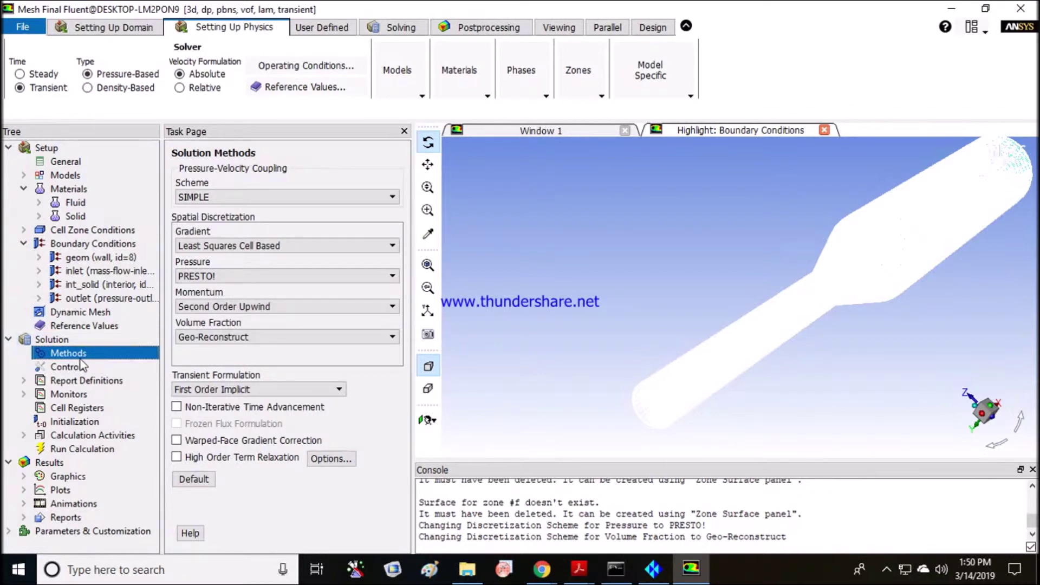
scroll(775, 330, up, 3)
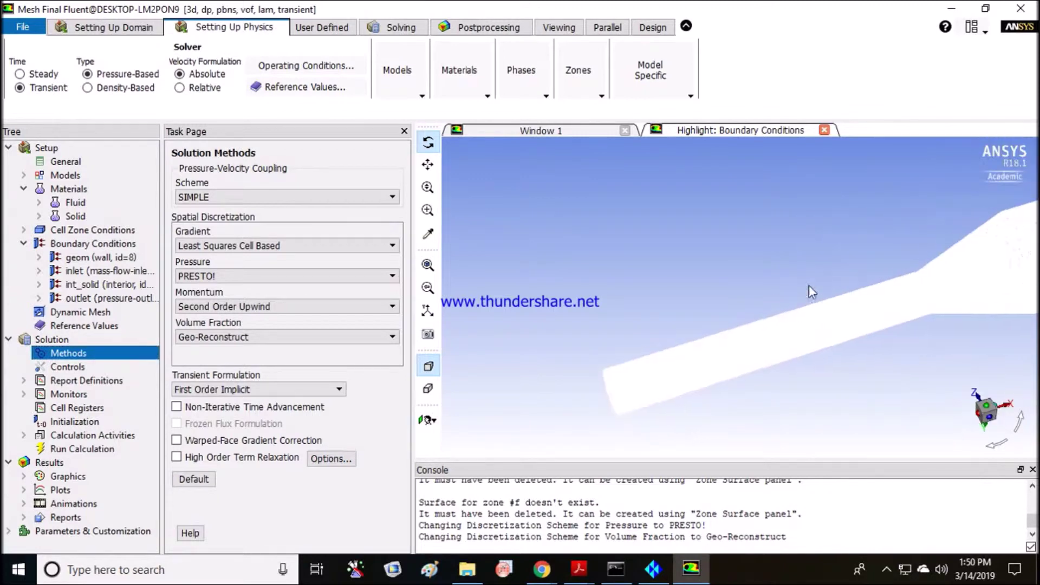
click(255, 198)
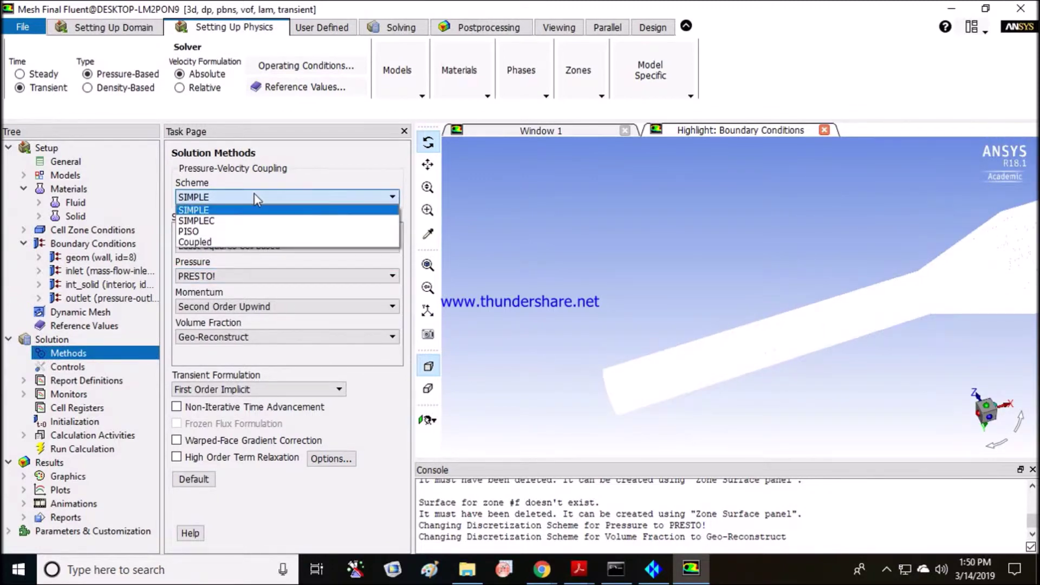
click(204, 213)
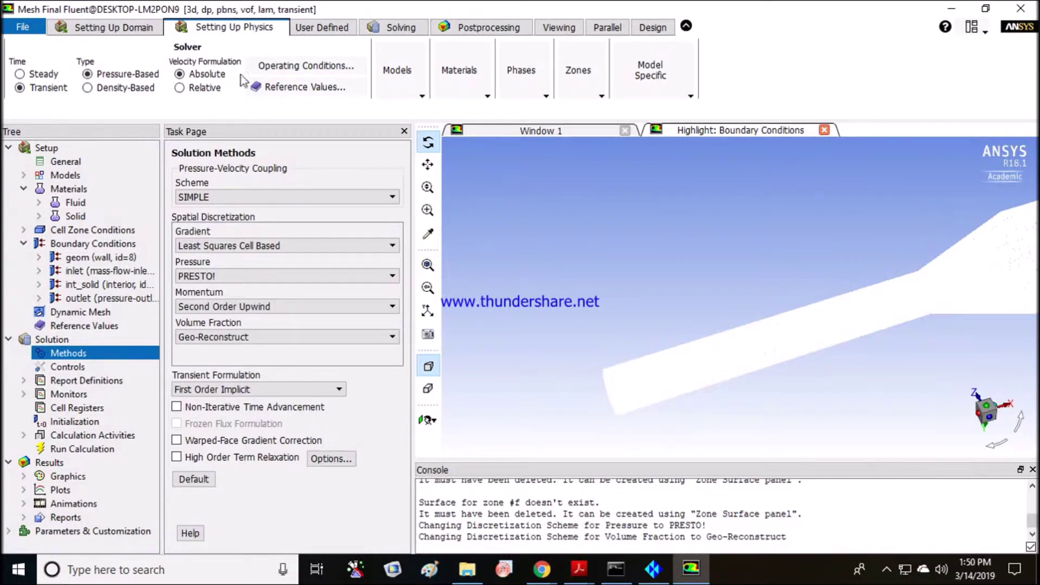
click(201, 198)
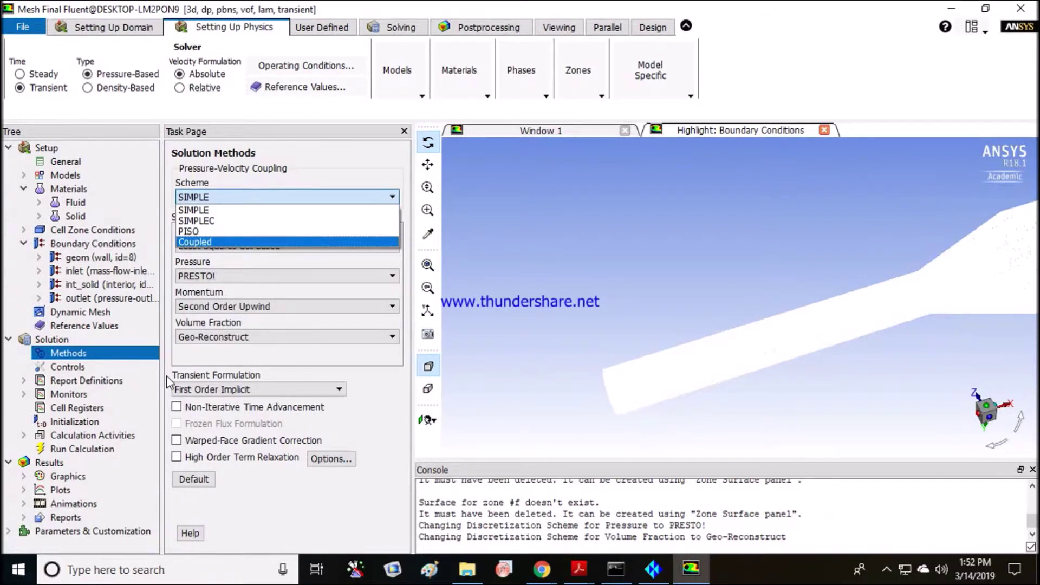
click(352, 197)
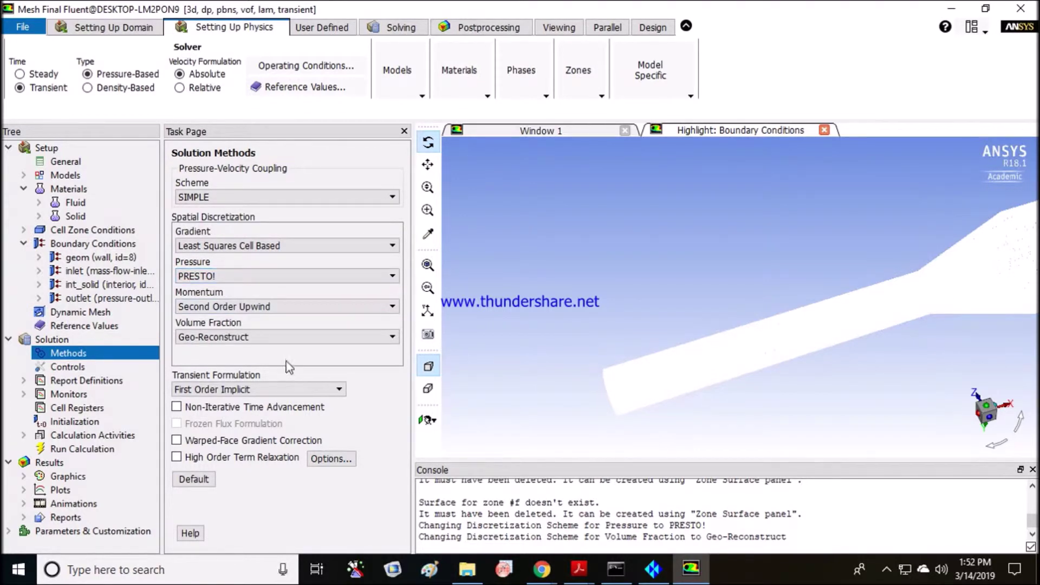
Initialize the solution with standard initialization computed from all-zones
click(94, 426)
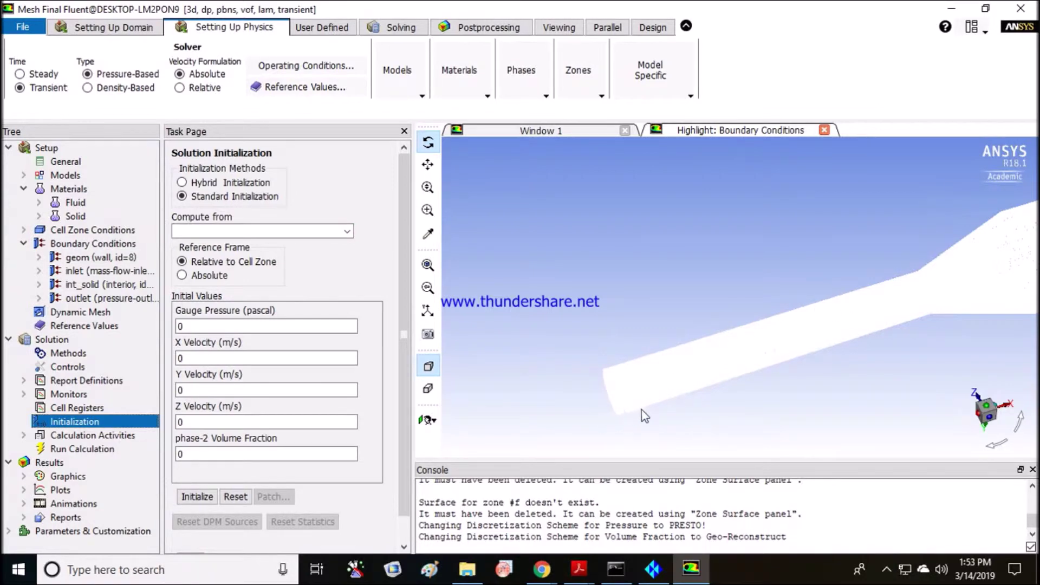
click(347, 232)
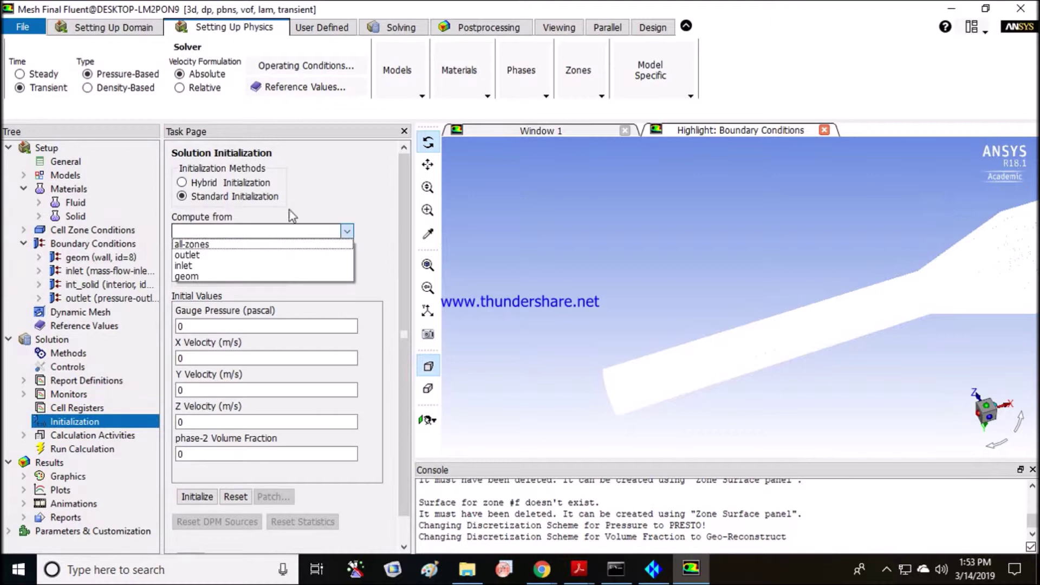
click(217, 183)
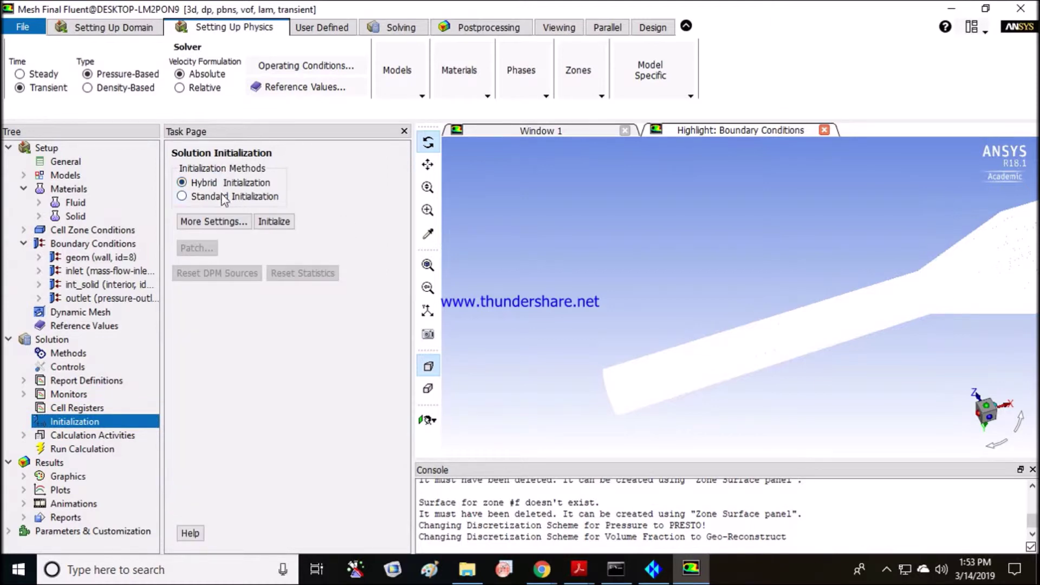
click(224, 196)
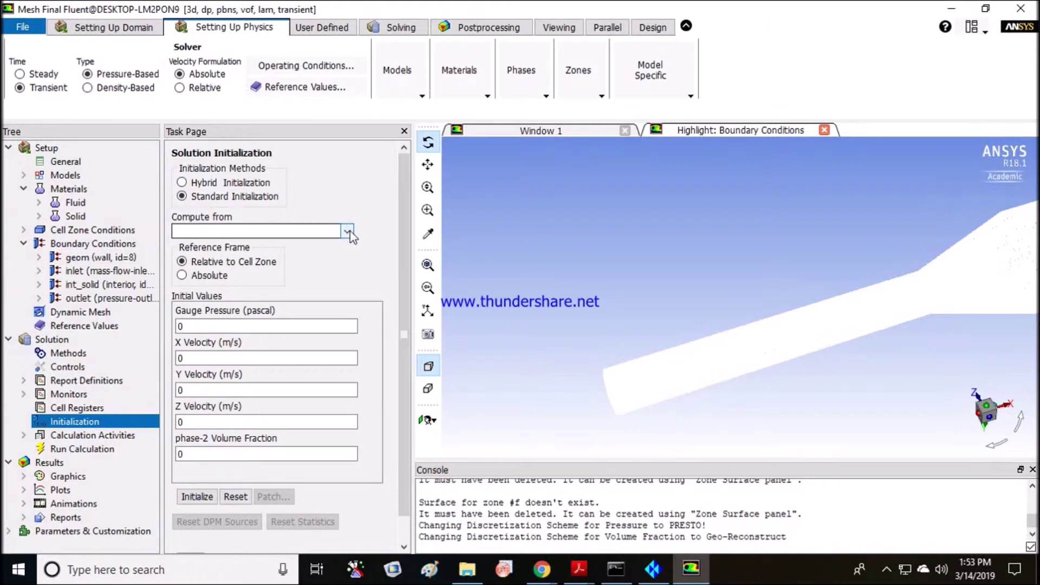
click(348, 232)
click(316, 241)
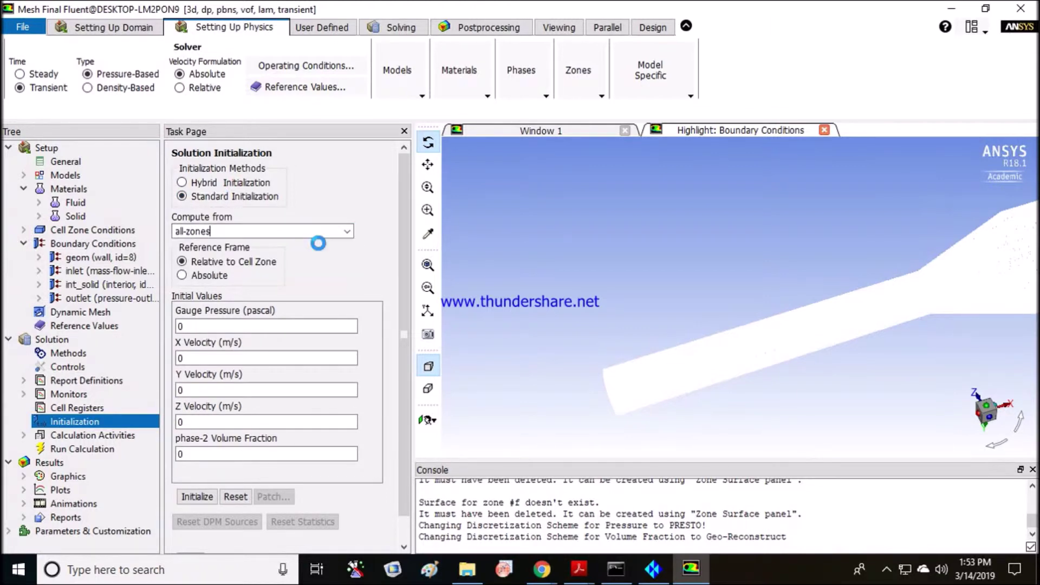
scroll(216, 428, down, 1)
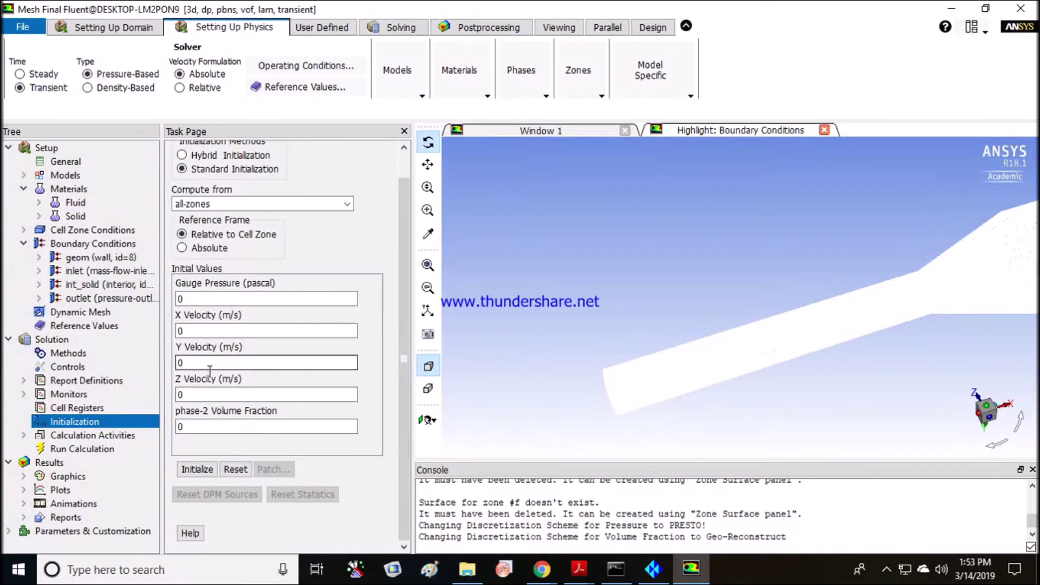
scroll(215, 422, up, 1)
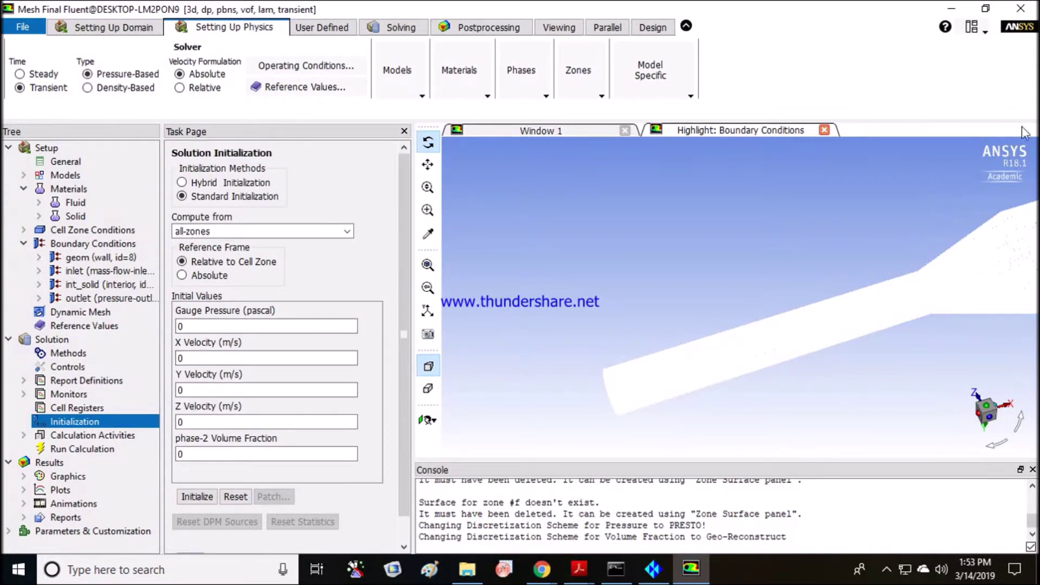
scroll(230, 464, down, 1)
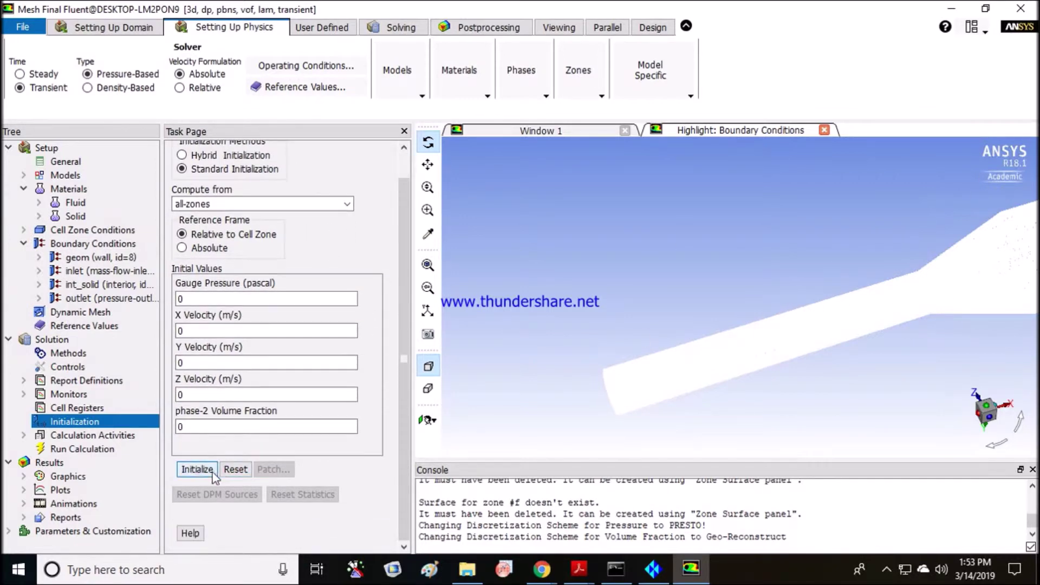
click(197, 469)
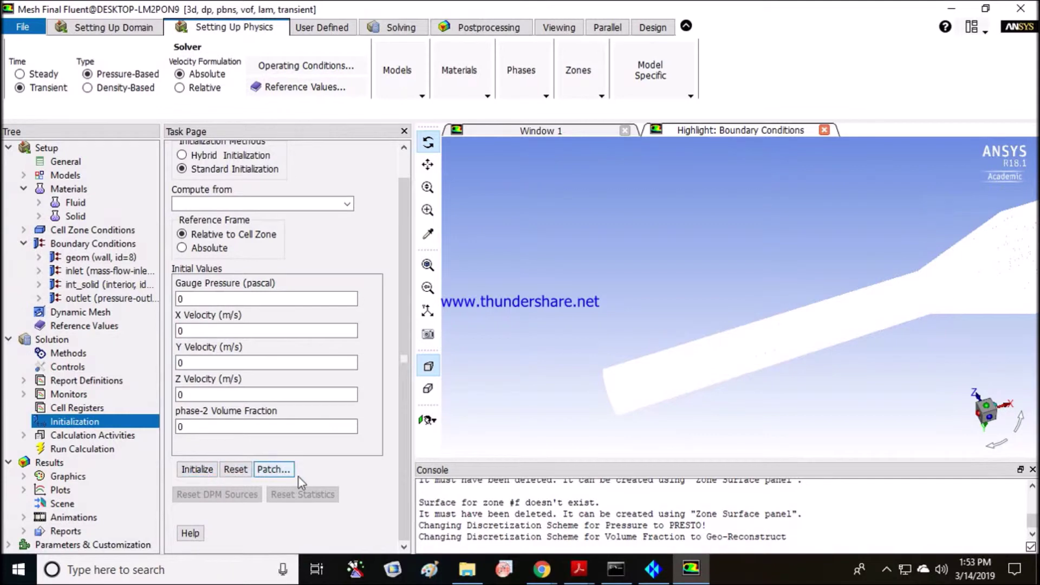
click(97, 449)
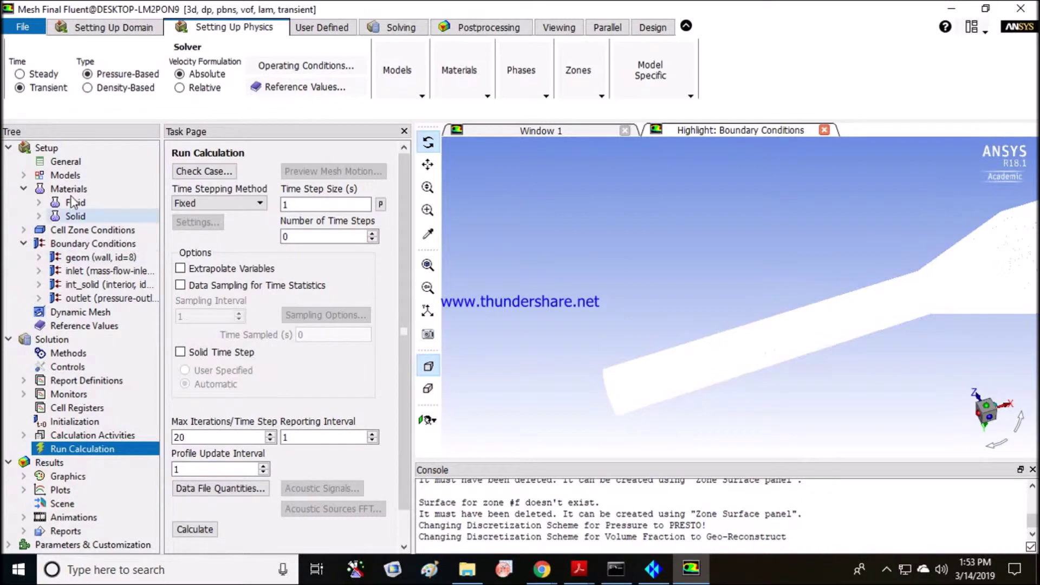
Switch the solver to Steady, accepting pseudo-transient VOF and Coupled pressure-velocity coupling
click(63, 162)
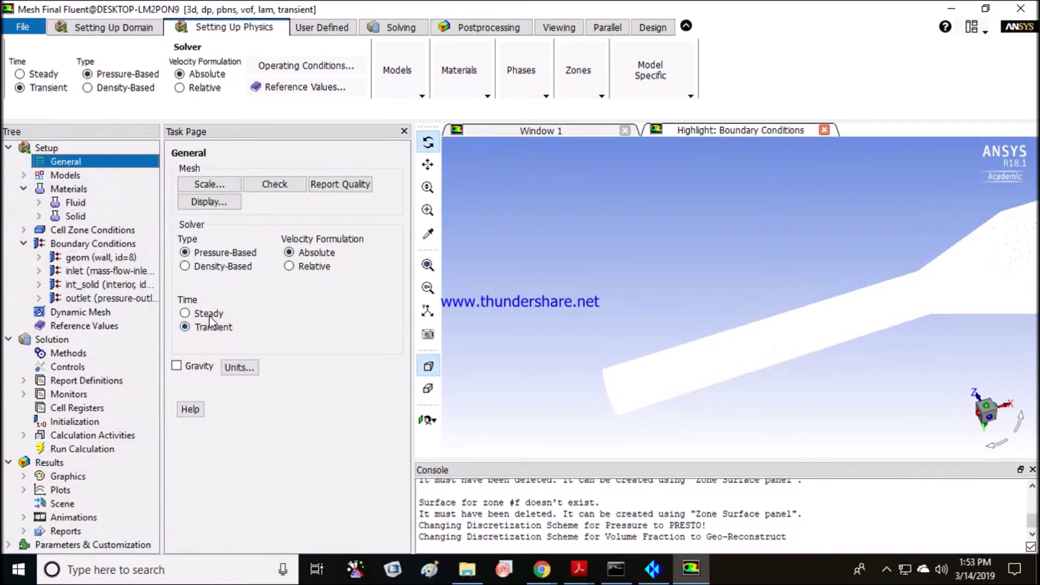
click(205, 314)
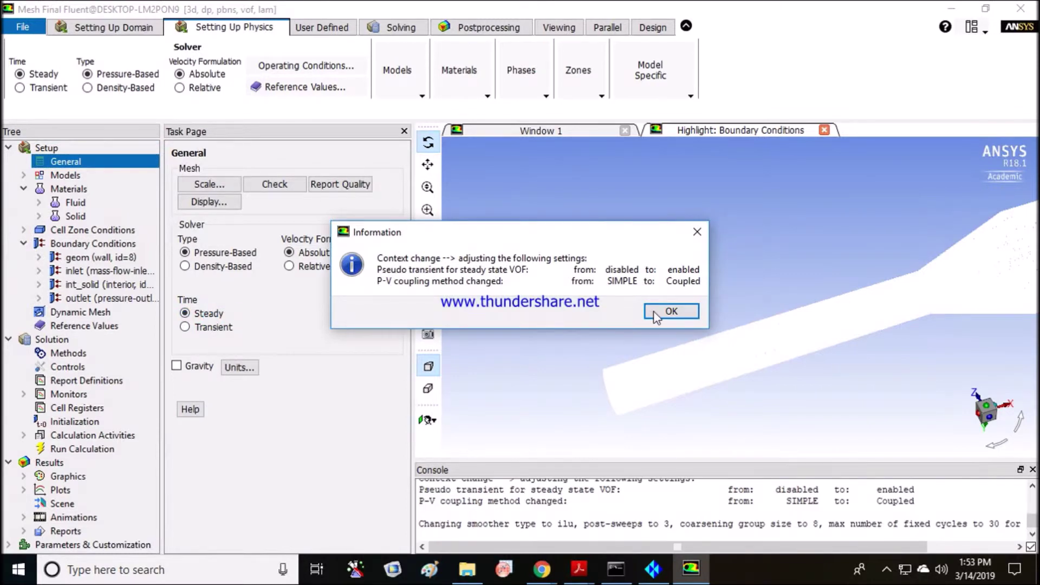
click(671, 311)
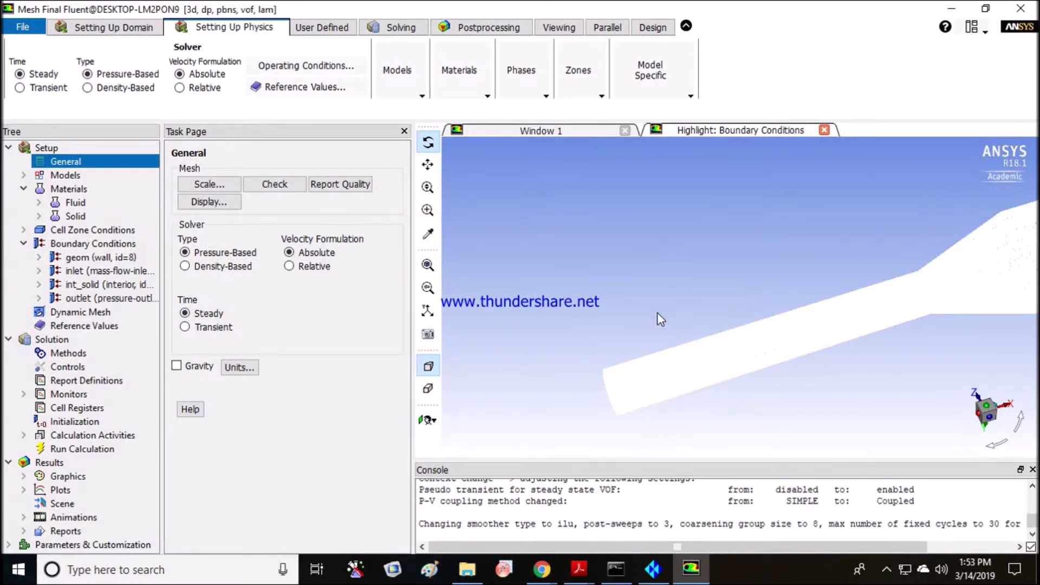
click(76, 450)
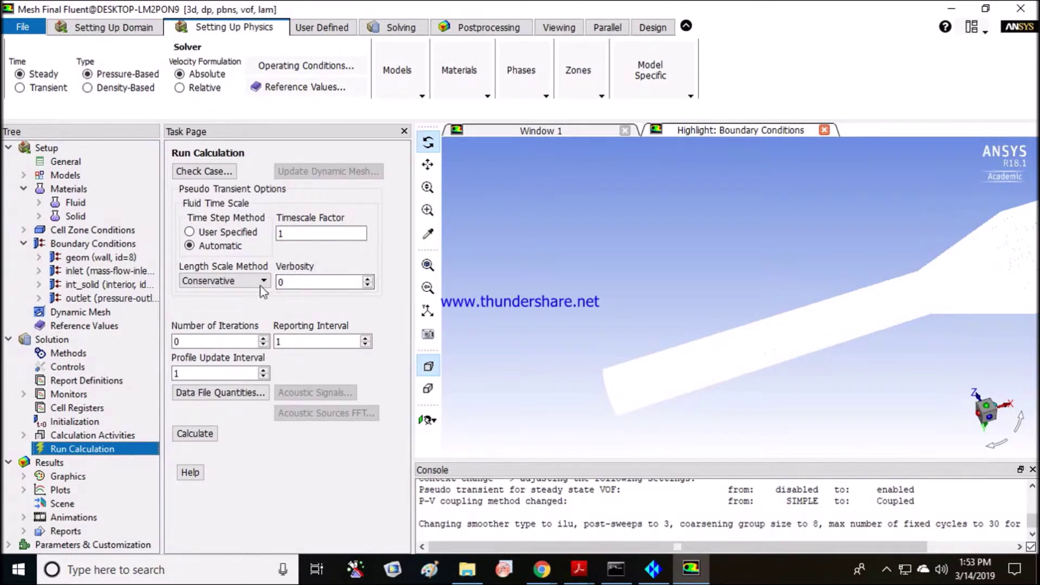
Run the steady case for 5000 iterations and view the scaled residuals
double_click(223, 341)
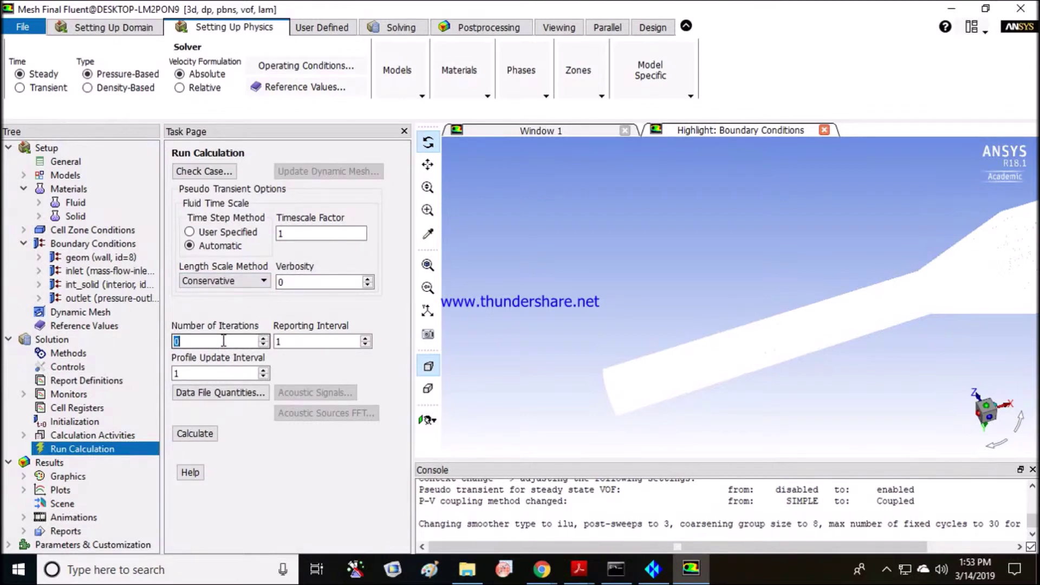
text(5000)
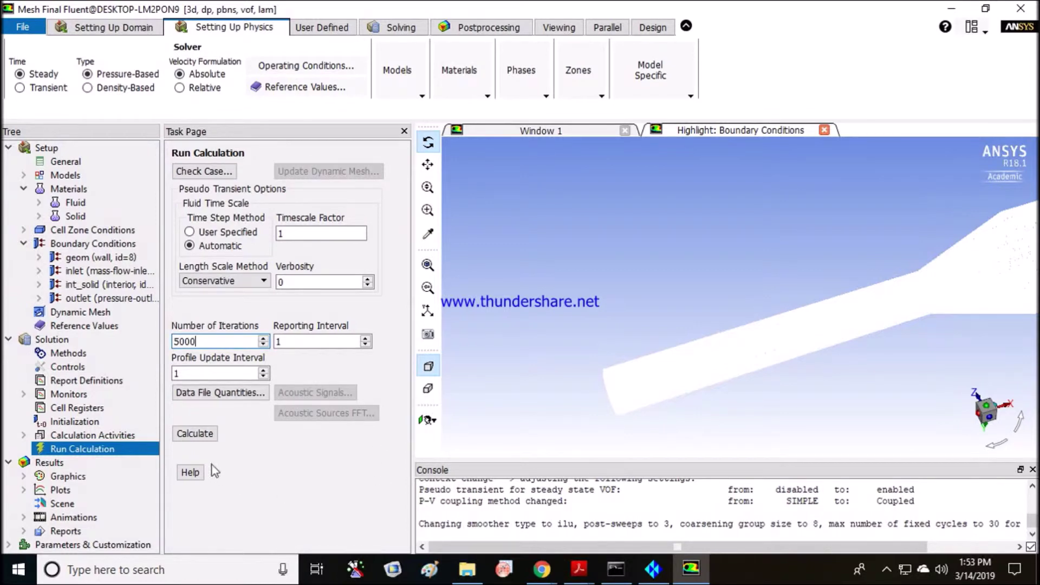
click(199, 434)
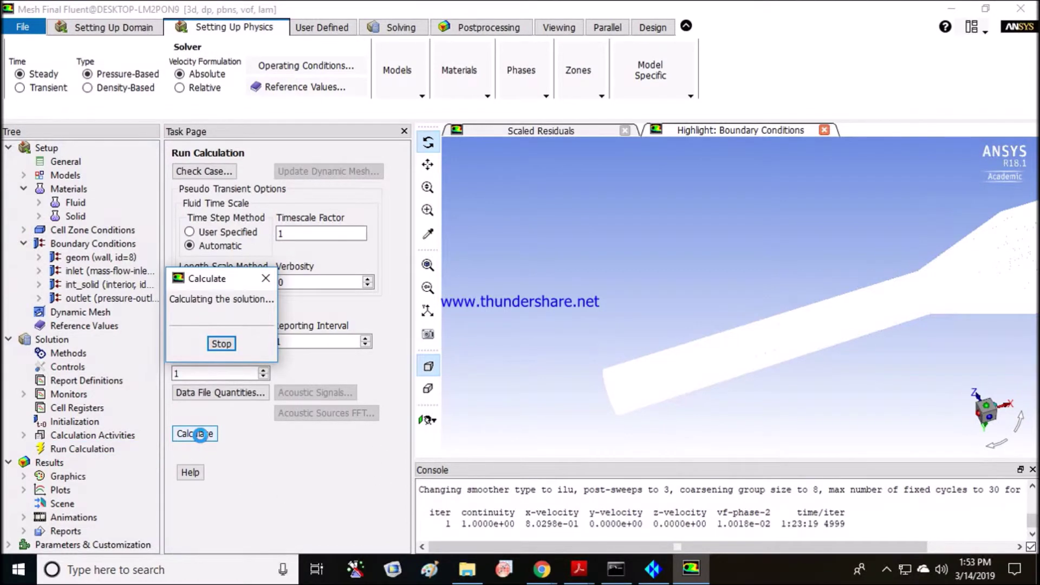
click(523, 131)
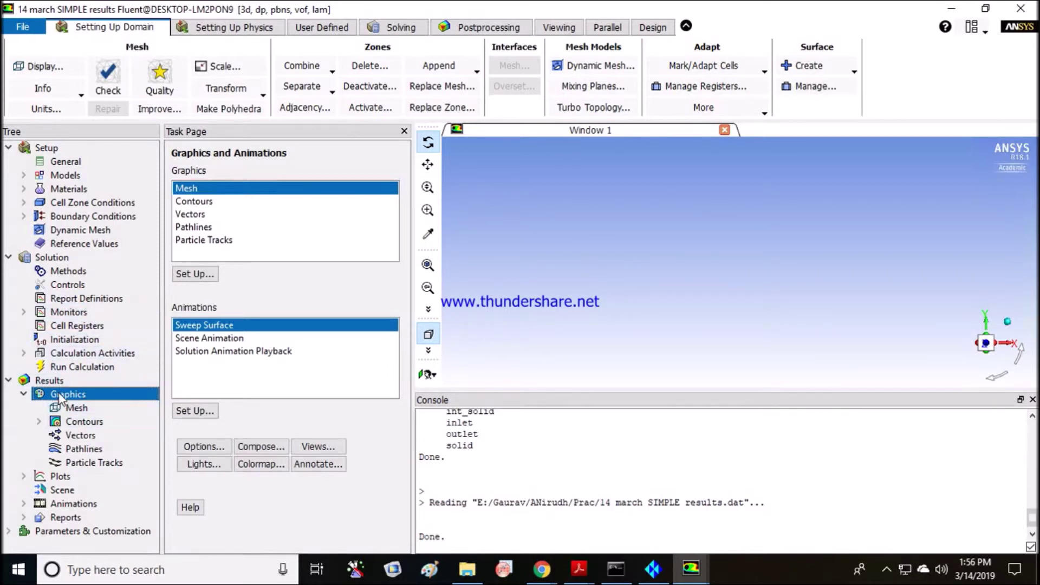
Open the contour-2 settings (Static Pressure, mixture) and close them without drawing
double_click(194, 201)
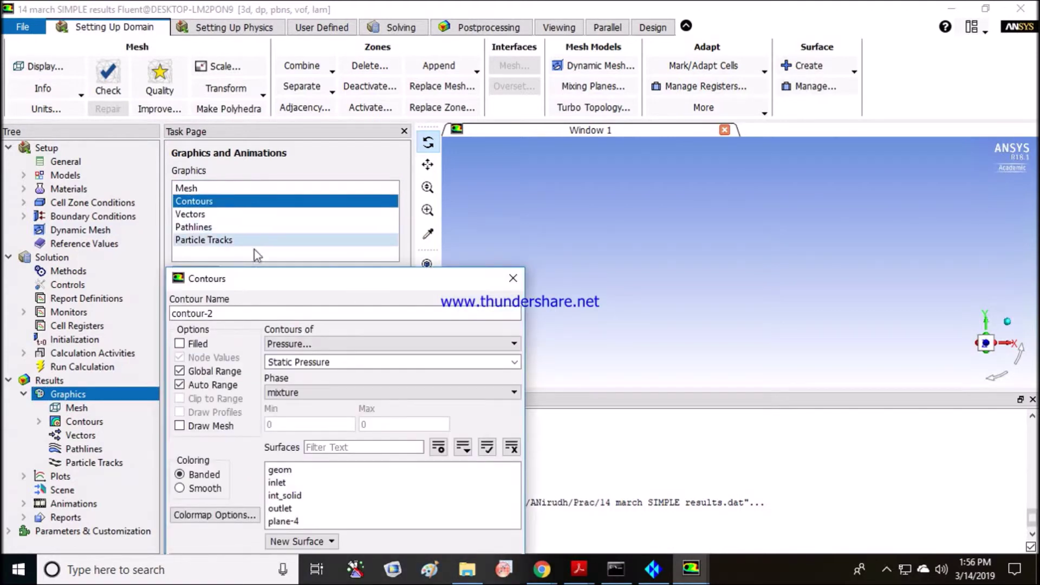
drag(316, 269, 245, 114)
click(227, 368)
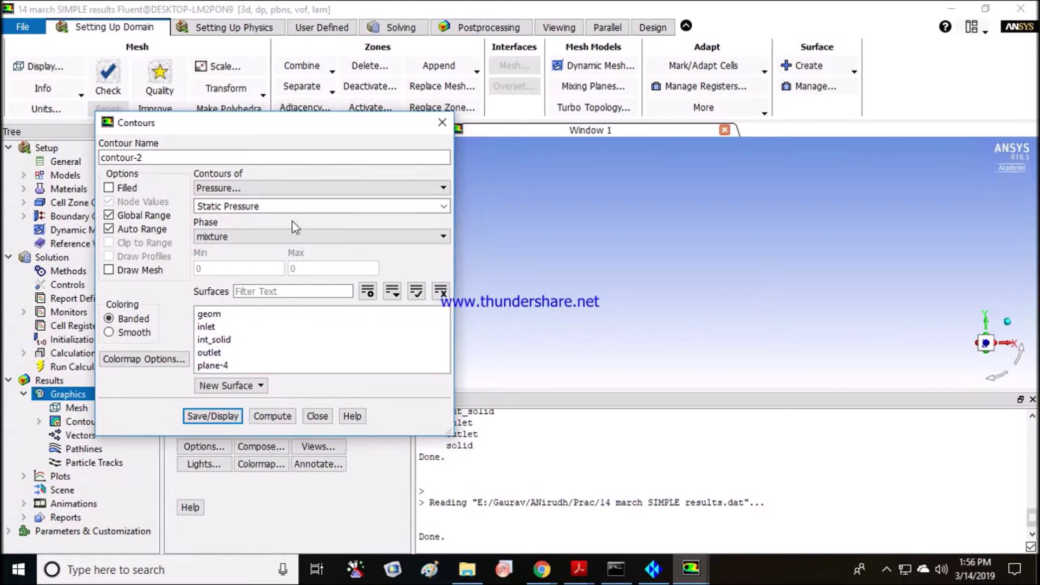
click(441, 123)
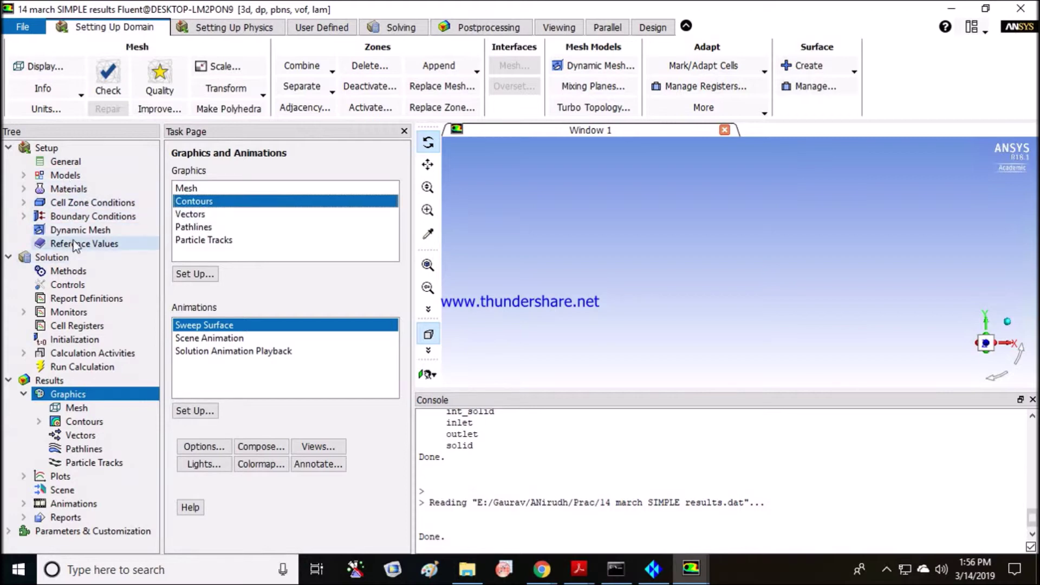
Highlight the geom wall zone and rotate the pipe to a side-on view
double_click(82, 216)
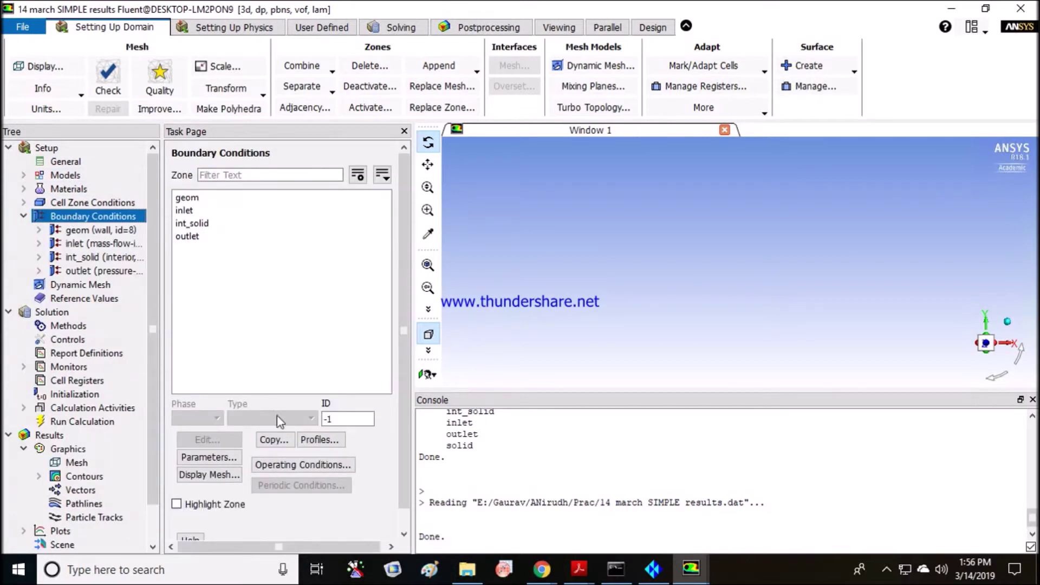
click(184, 198)
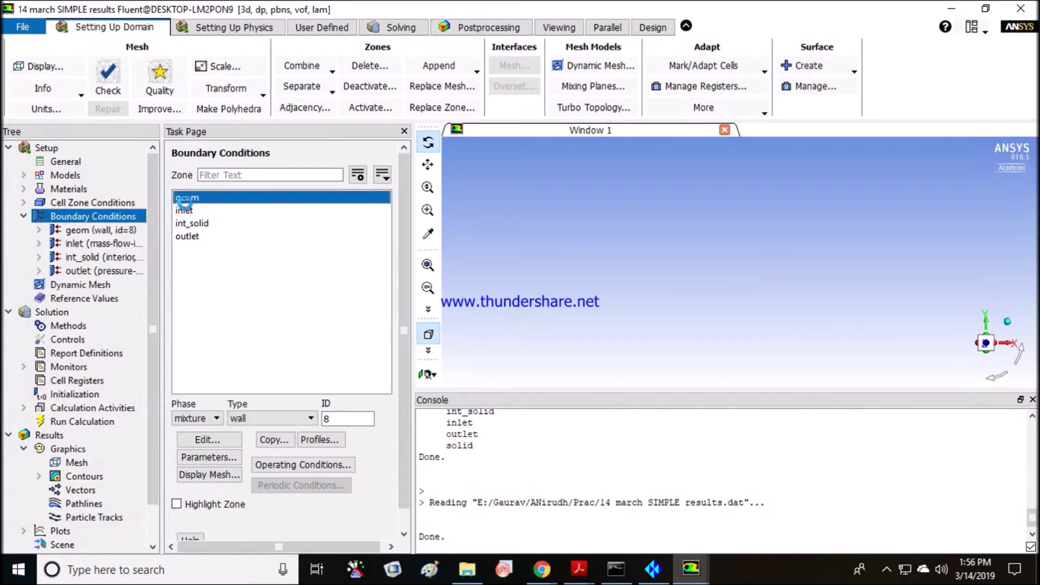
click(177, 504)
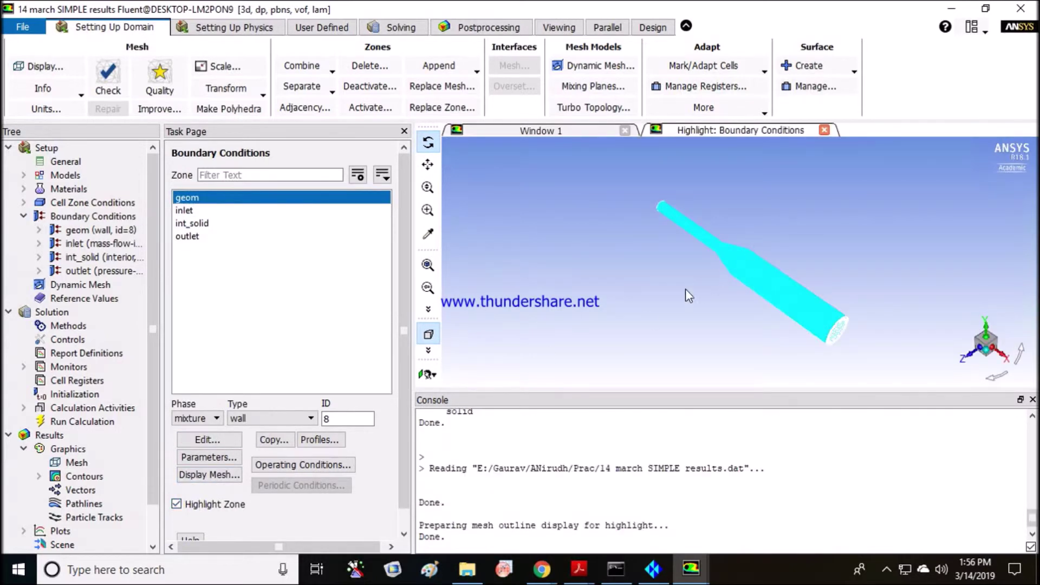
drag(685, 288, 892, 193)
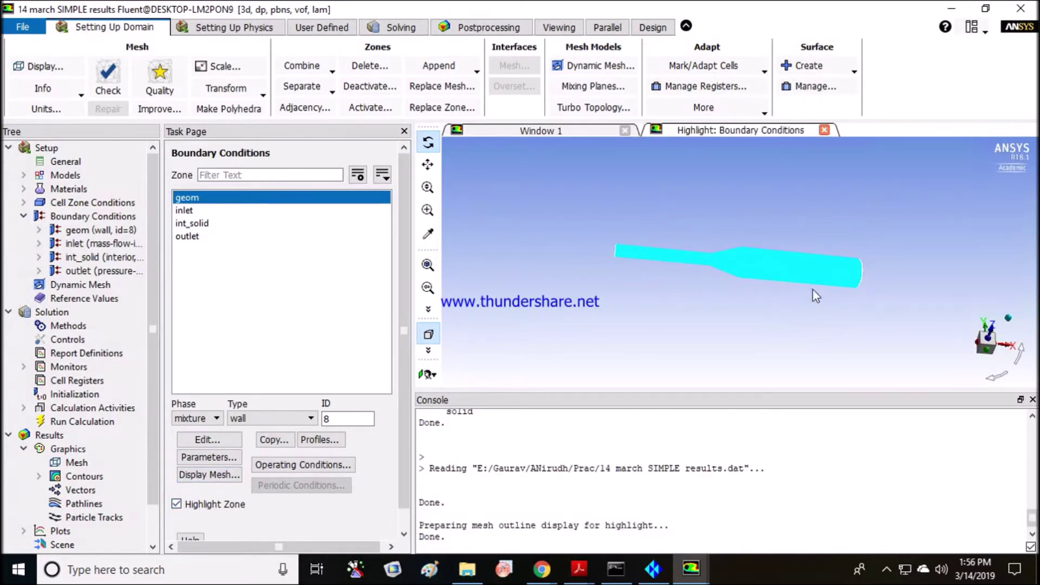
drag(815, 296, 948, 295)
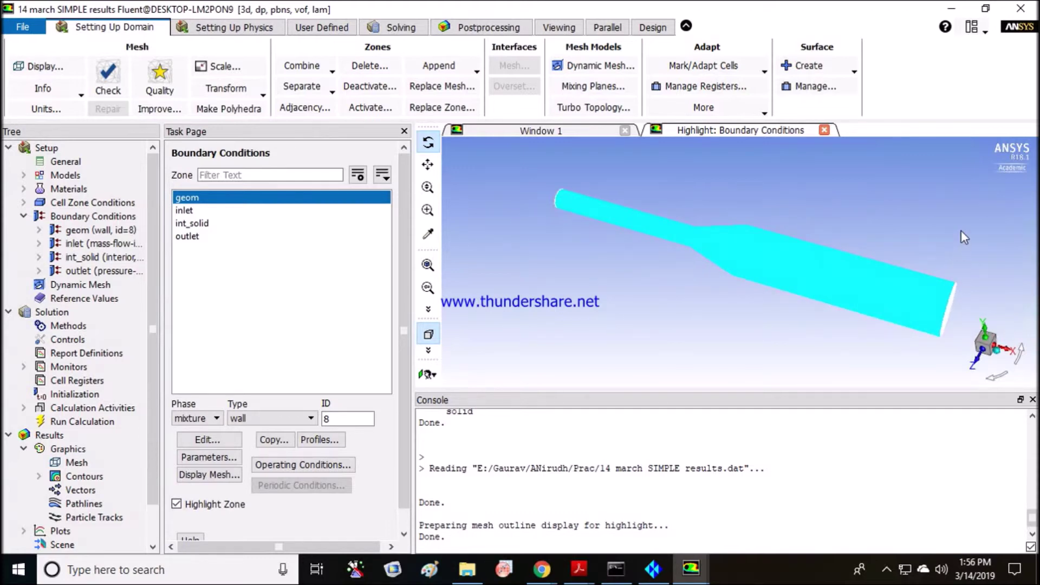
drag(981, 220, 542, 407)
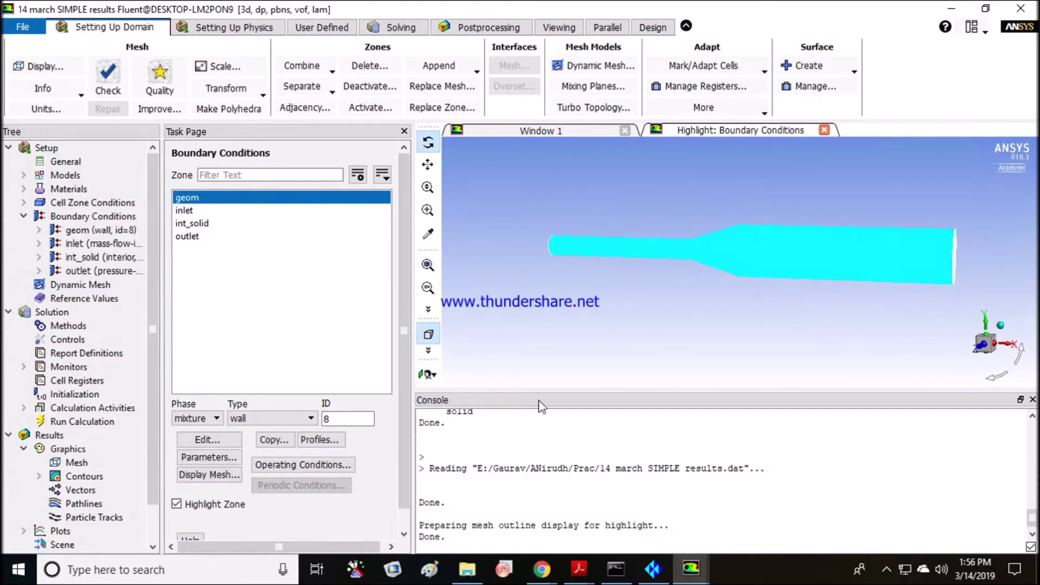
double_click(87, 449)
Create a new plane surface, plane-4, from the Contours dialog
double_click(198, 203)
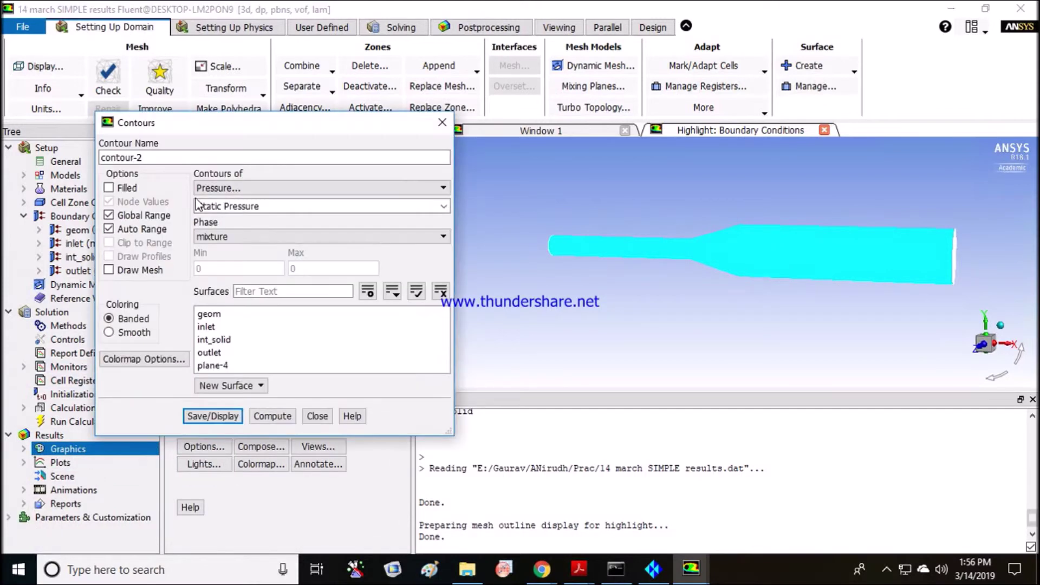
click(235, 385)
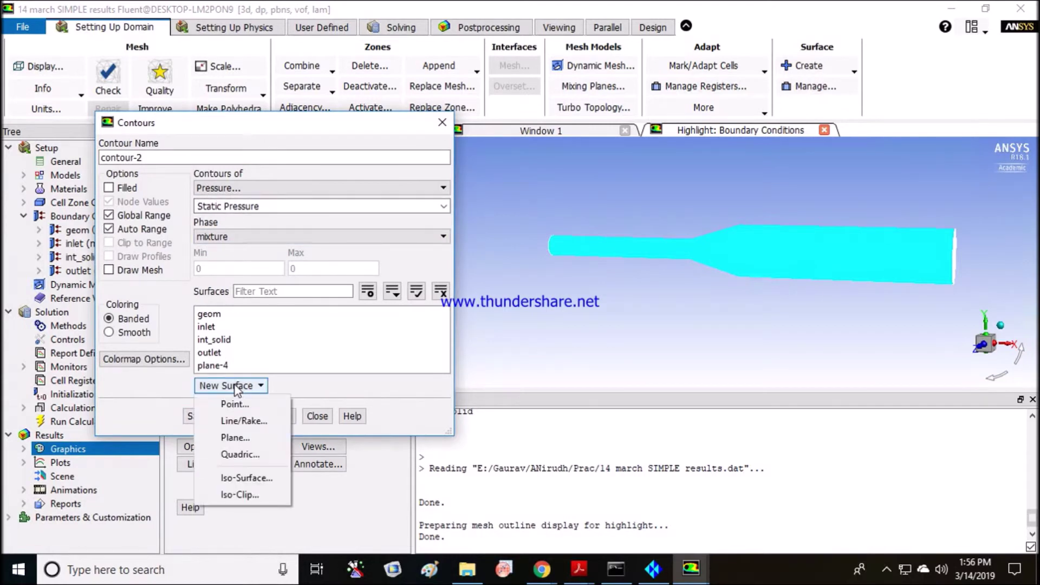
click(234, 437)
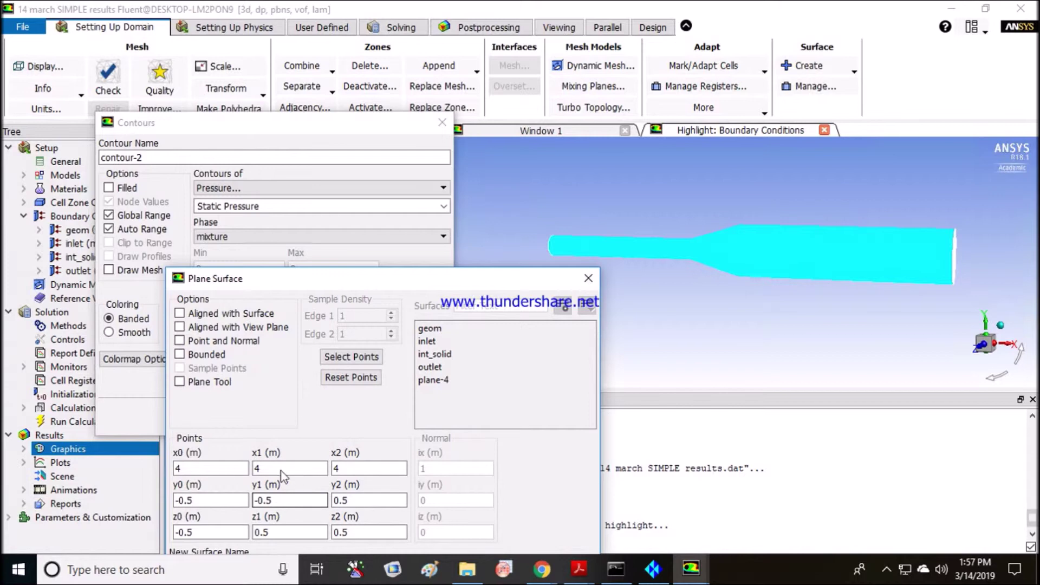
drag(357, 278, 330, 202)
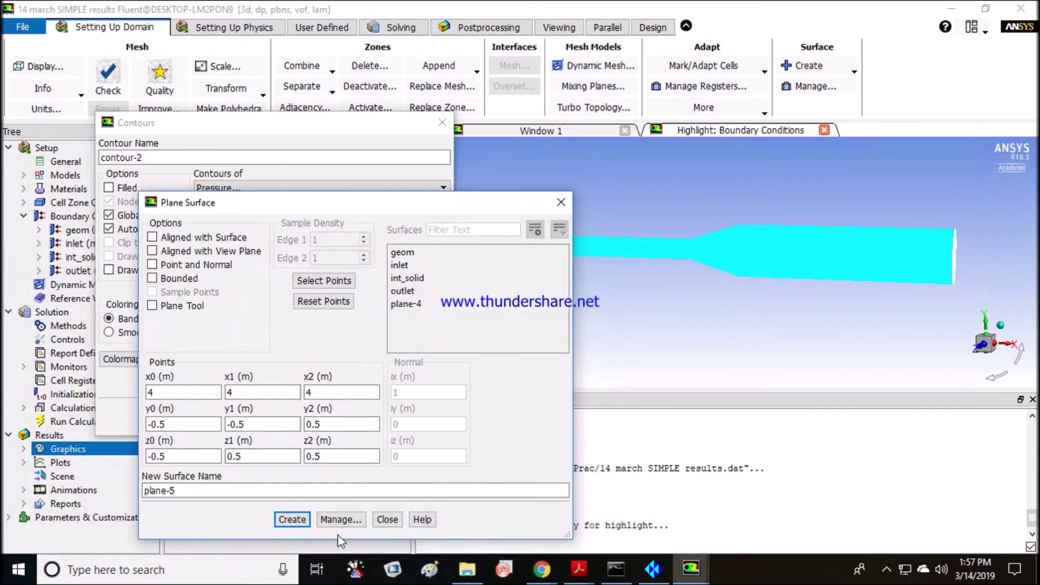
click(291, 519)
click(388, 519)
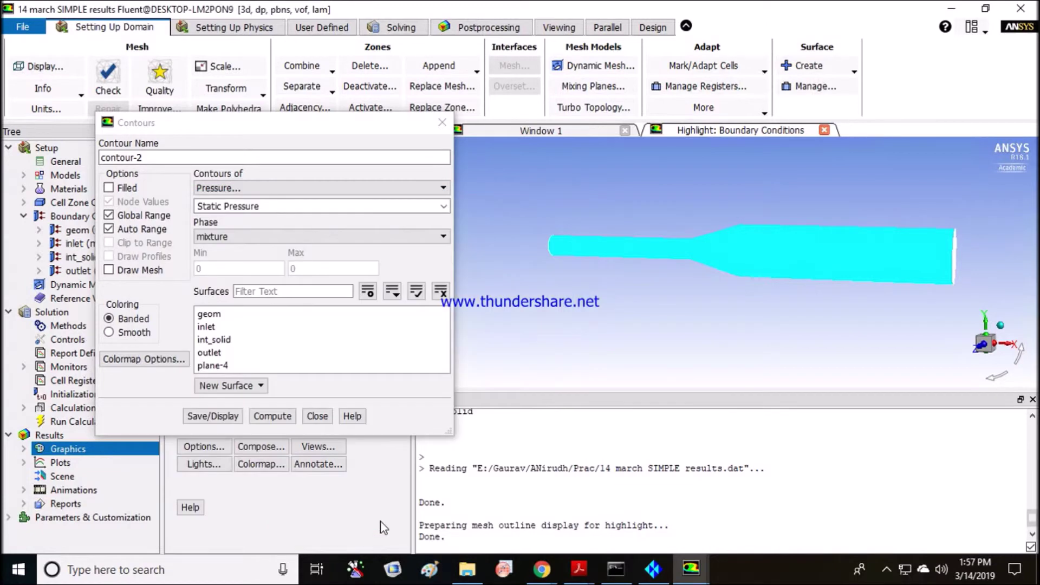
Show filled static-pressure contours on plane-4 (−2077.5 to 27.08 Pa), then select Velocity Magnitude
click(220, 366)
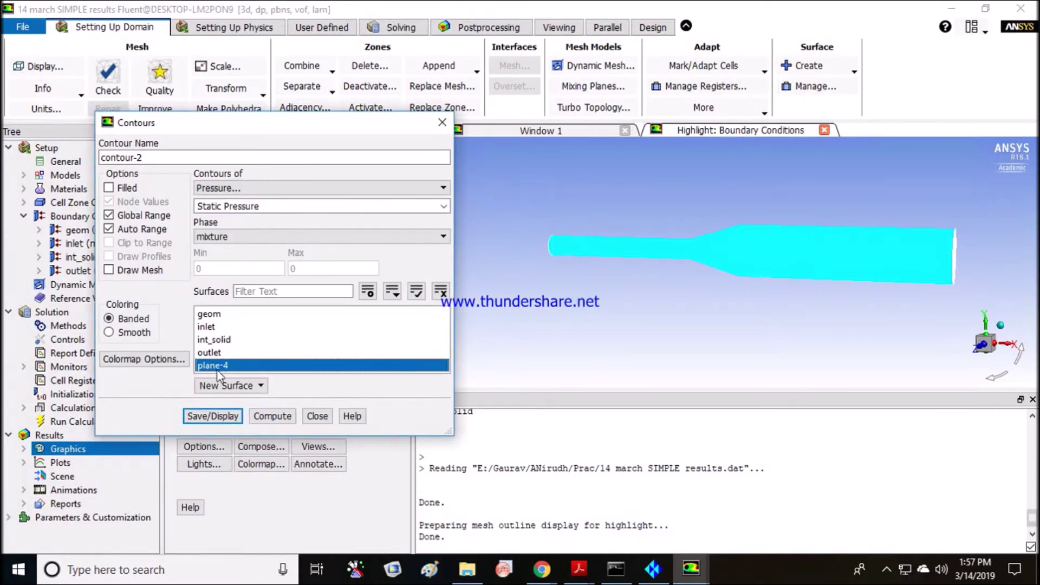
click(224, 418)
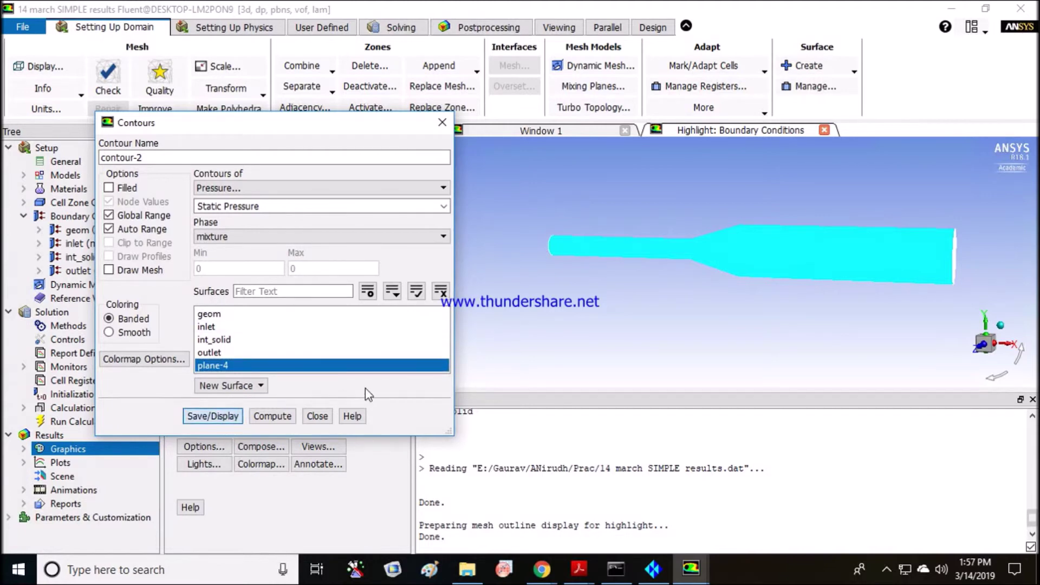
click(128, 190)
click(232, 417)
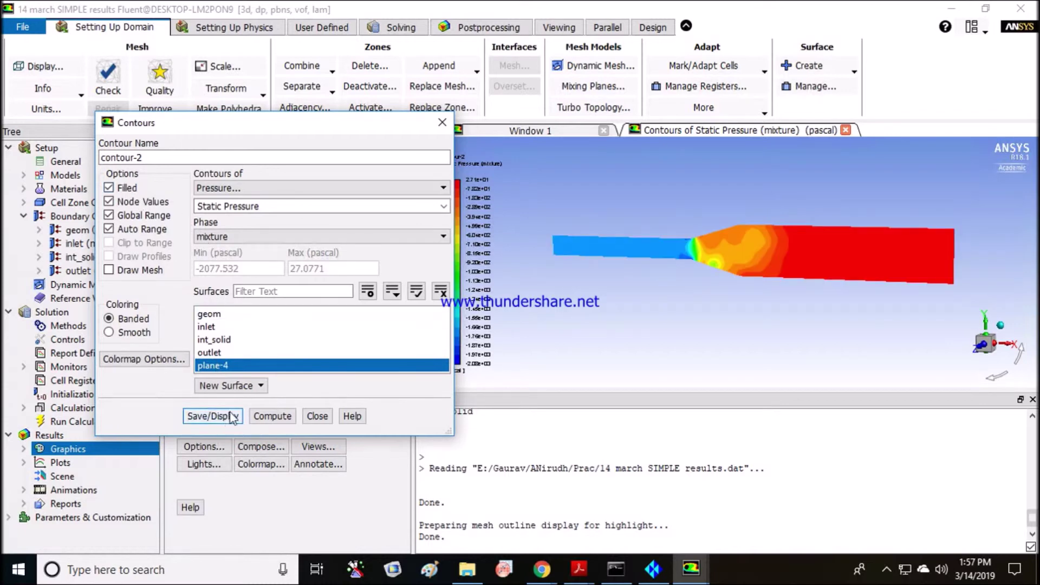
drag(727, 226, 795, 211)
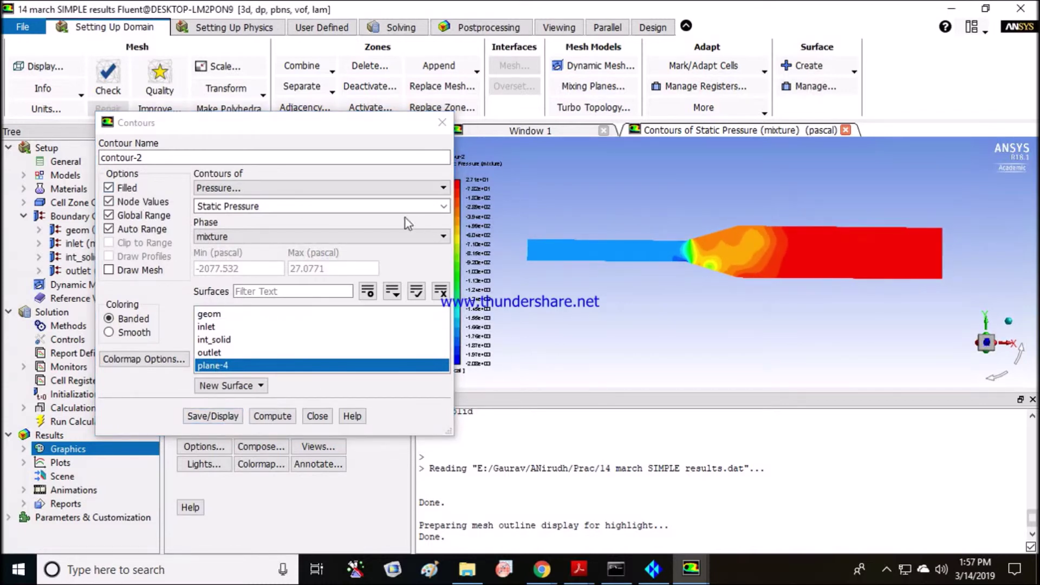
click(324, 188)
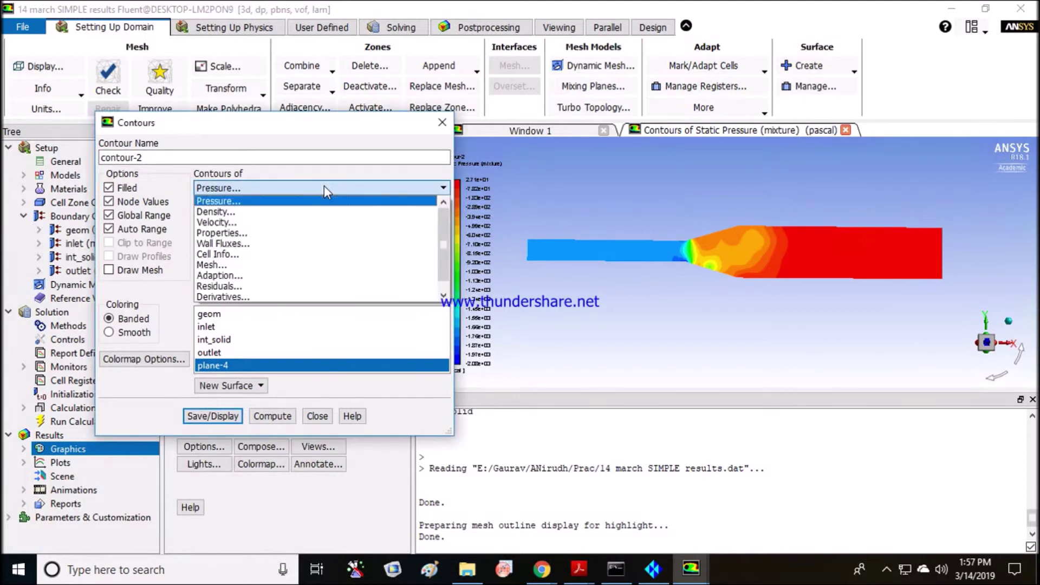
click(222, 223)
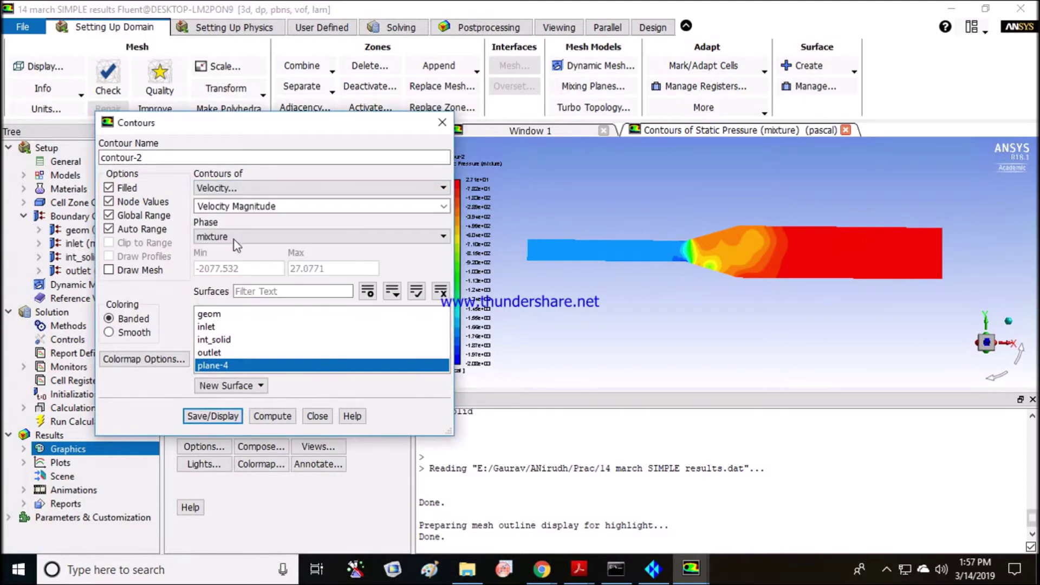
Plot filled velocity-magnitude contours (0 to about 68.9 m/s) on plane-4 and enlarge the graphics area
click(217, 416)
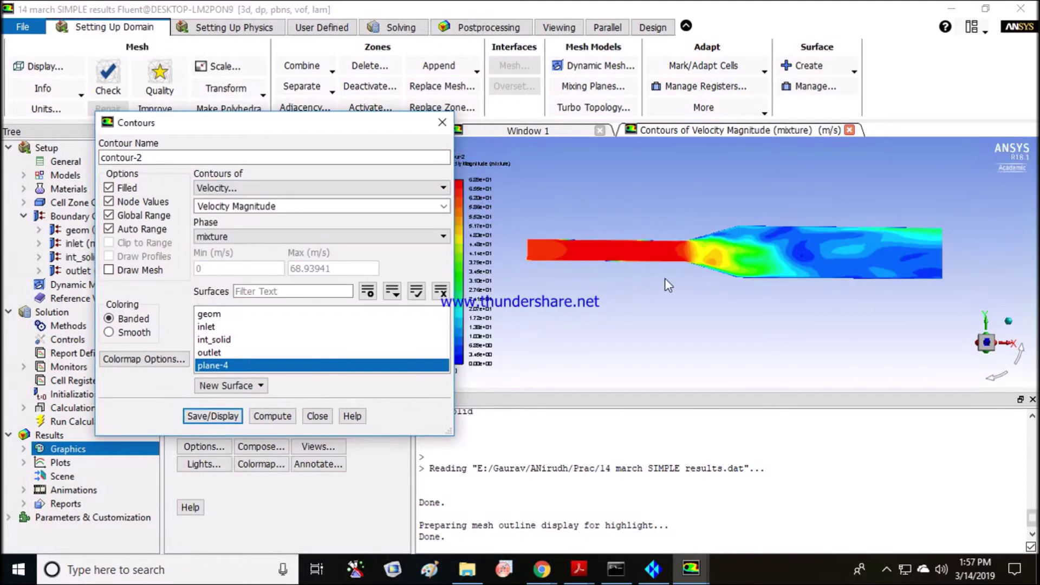
scroll(753, 297, down, 3)
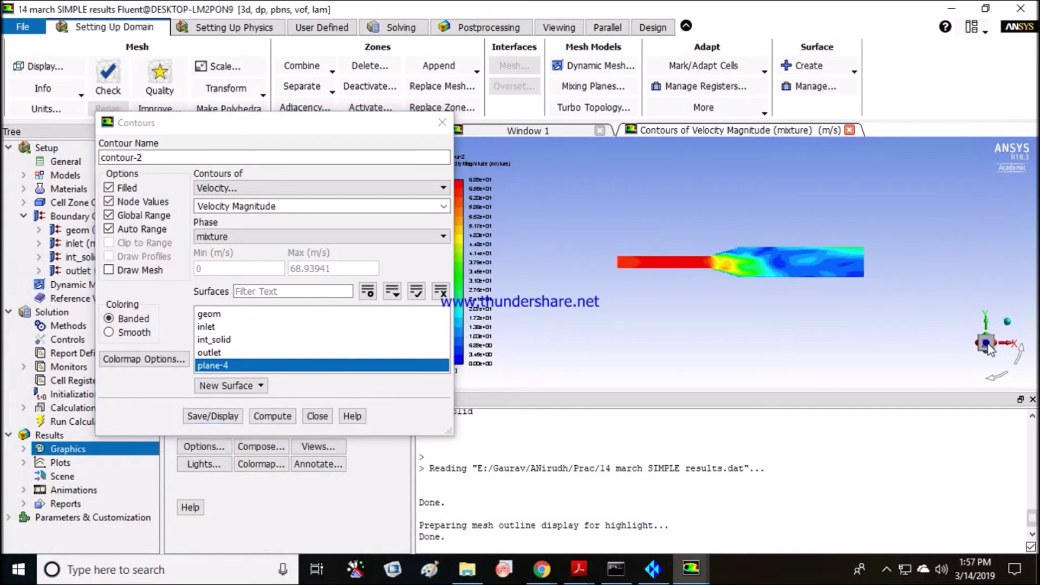
scroll(751, 291, up, 3)
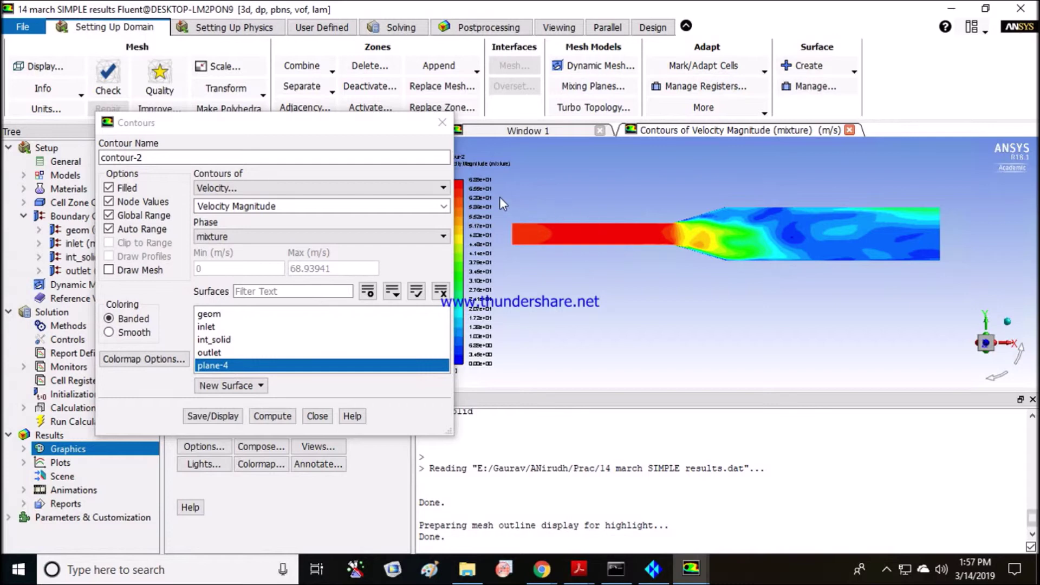
drag(404, 124, 296, 122)
drag(636, 391, 635, 441)
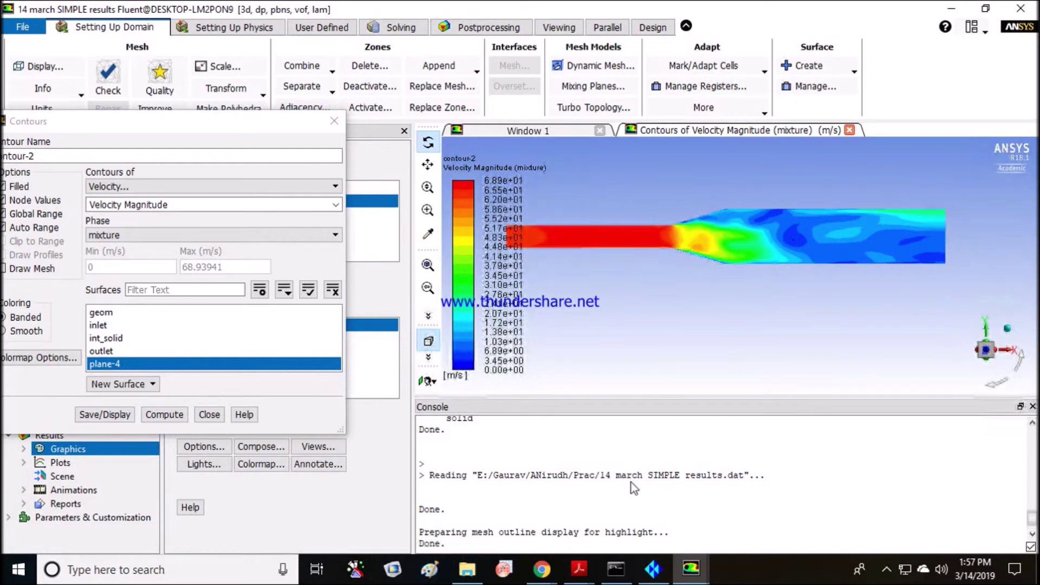
drag(632, 482, 632, 483)
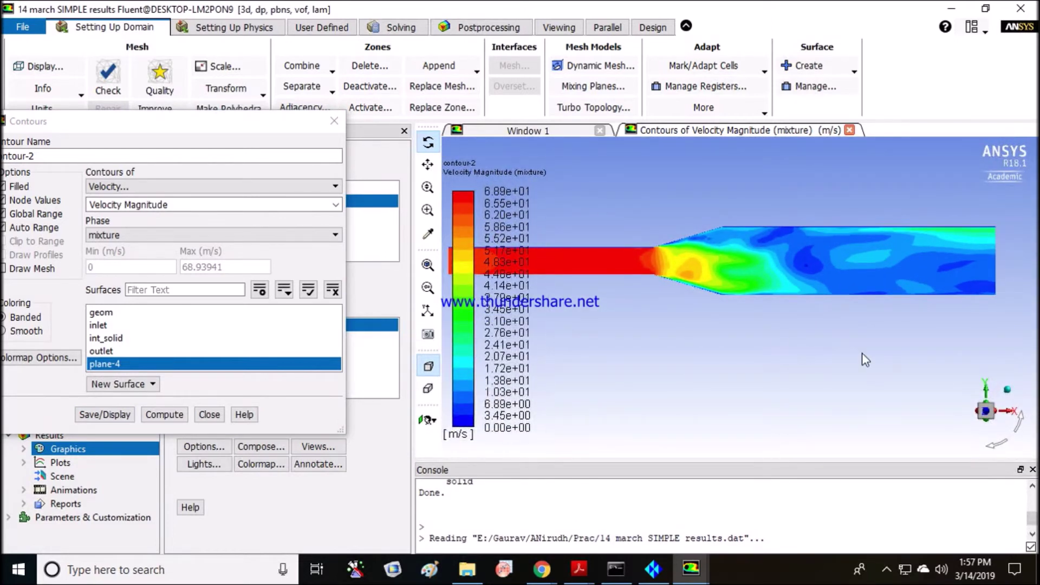
Pan and reposition the duct in view, briefly flipping to the opposite side and back
click(429, 165)
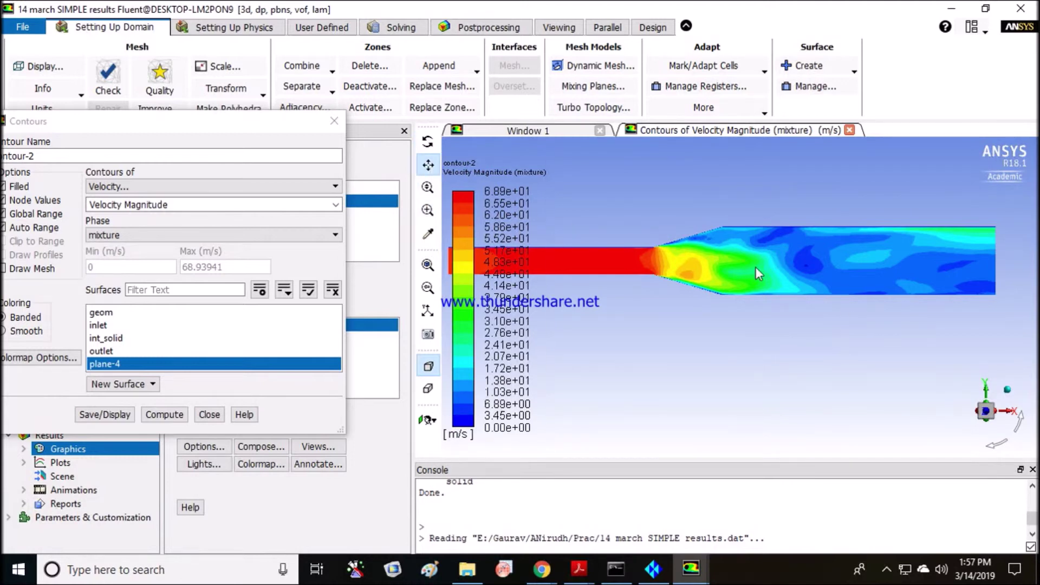
drag(756, 267, 869, 317)
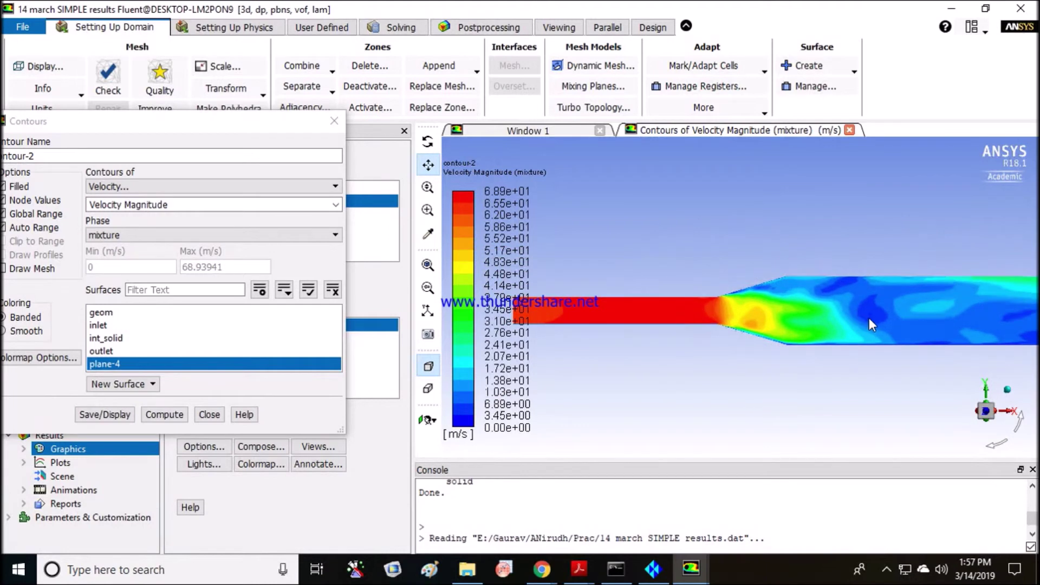
scroll(870, 317, up, 3)
scroll(869, 317, down, 3)
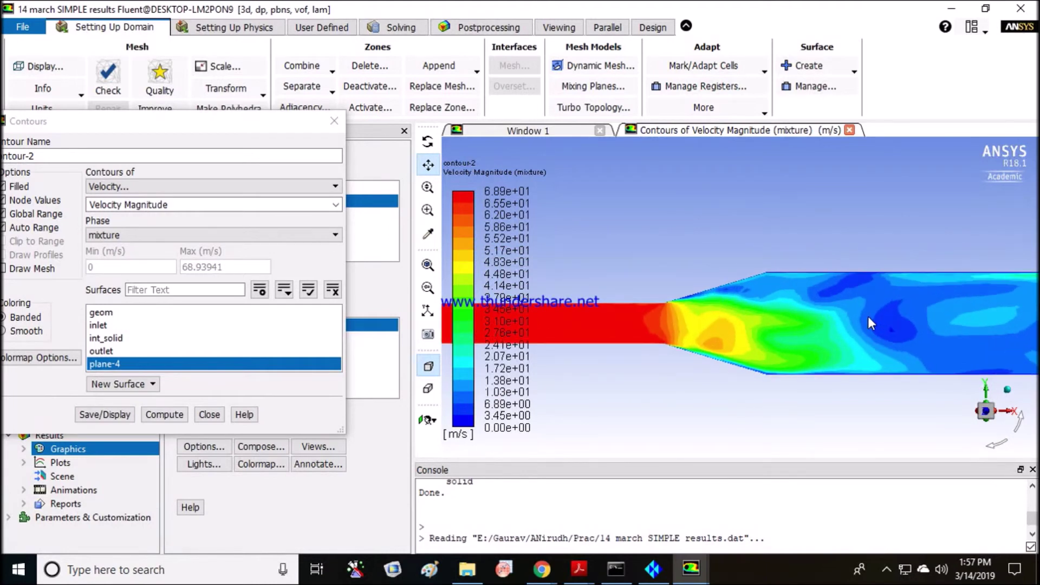
scroll(869, 316, down, 2)
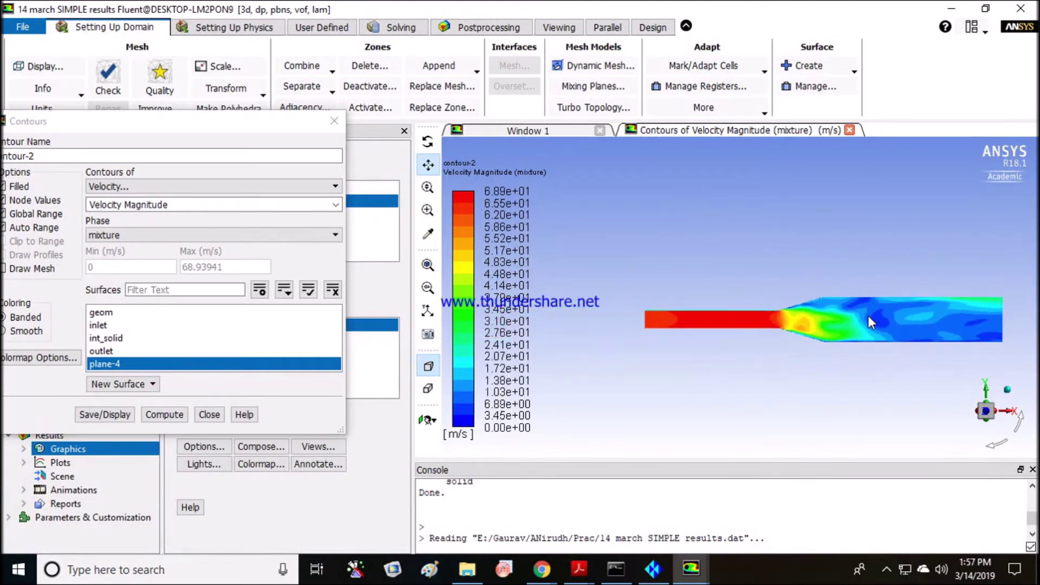
drag(886, 316, 785, 322)
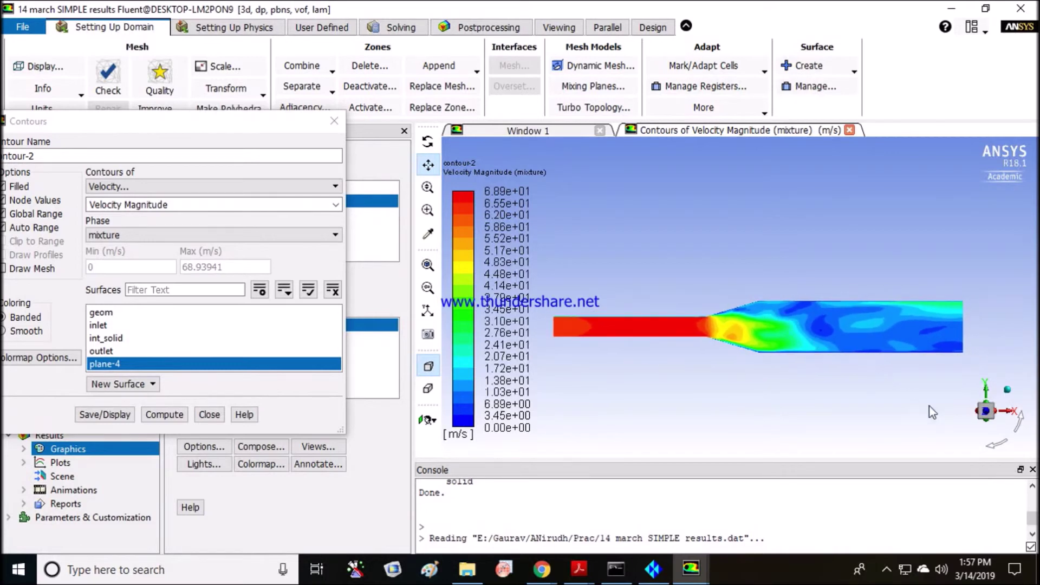
click(986, 413)
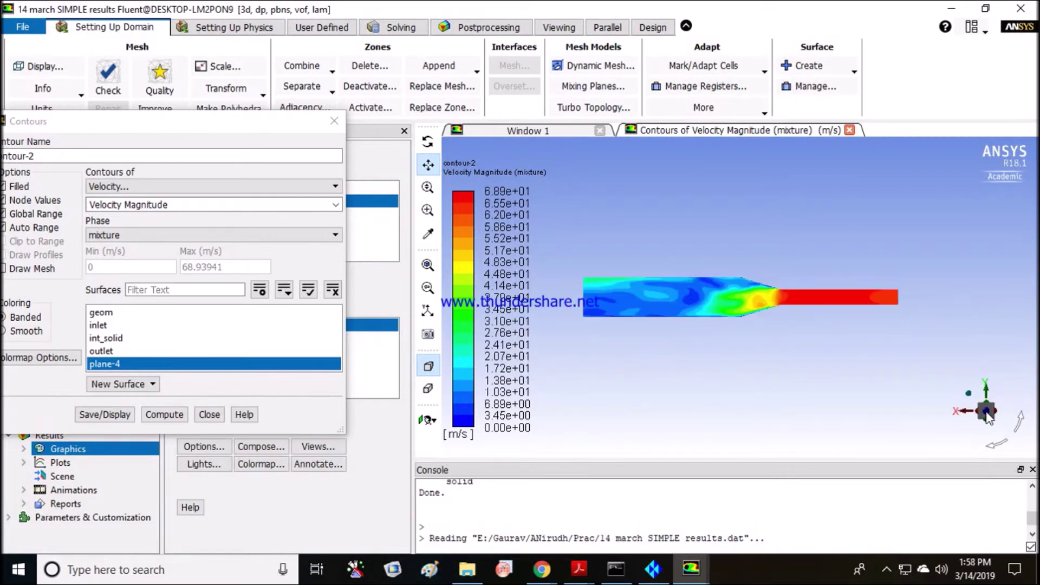
click(986, 413)
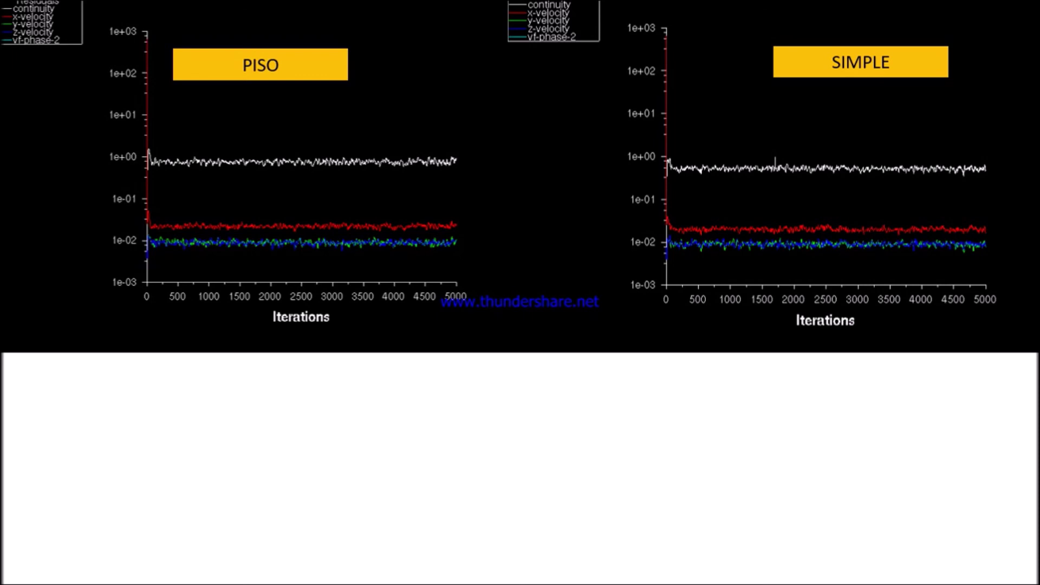
End the PISO vs SIMPLE residual slide show and return to editing Presentation1
key(Escape)
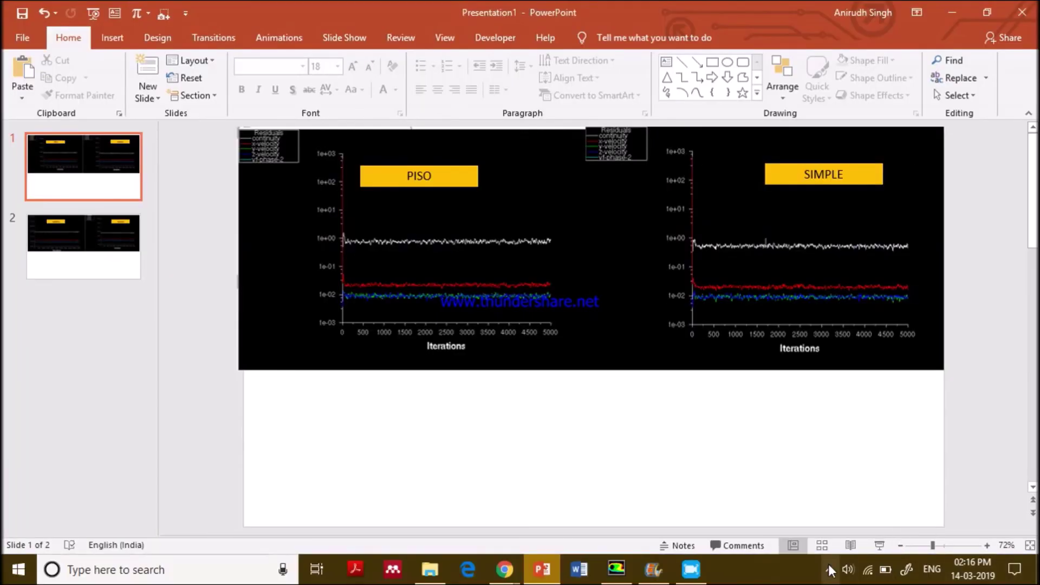